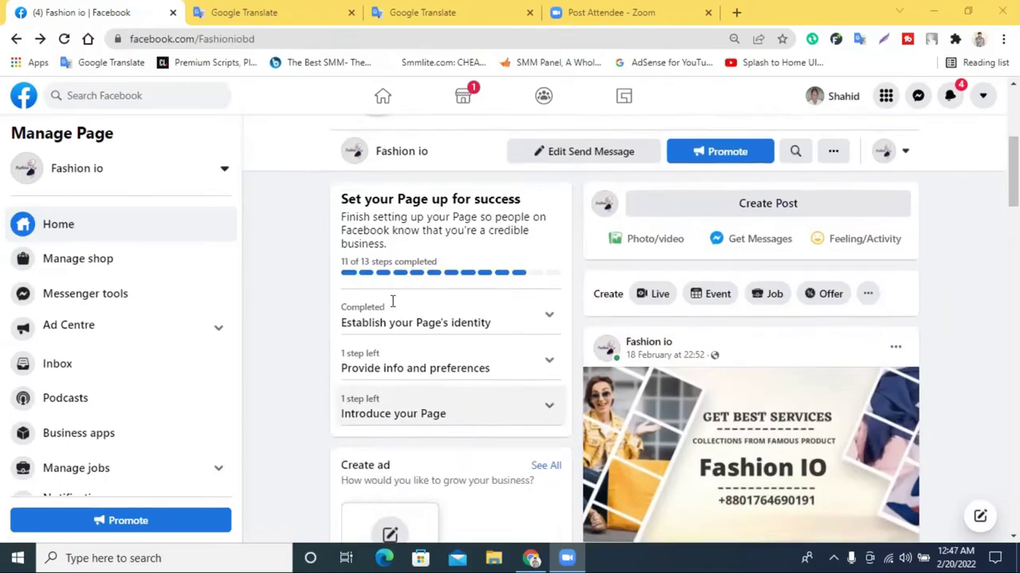
Step: Look through the Fashion io Page's management options and setup overview
scroll(392, 300, up, 2)
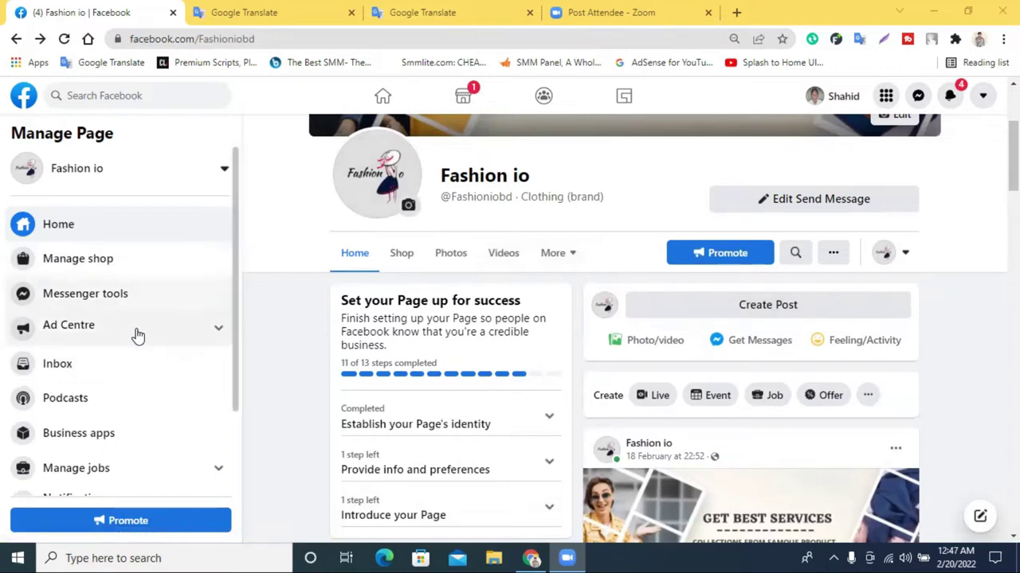
scroll(137, 333, down, 2)
scroll(137, 337, down, 1)
scroll(137, 337, up, 3)
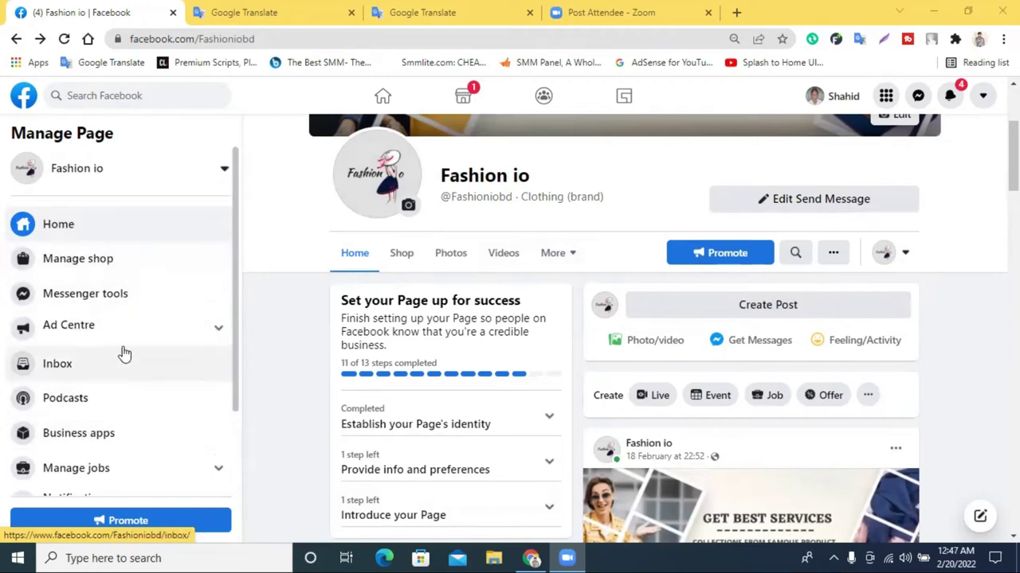
scroll(123, 352, down, 2)
scroll(122, 343, down, 1)
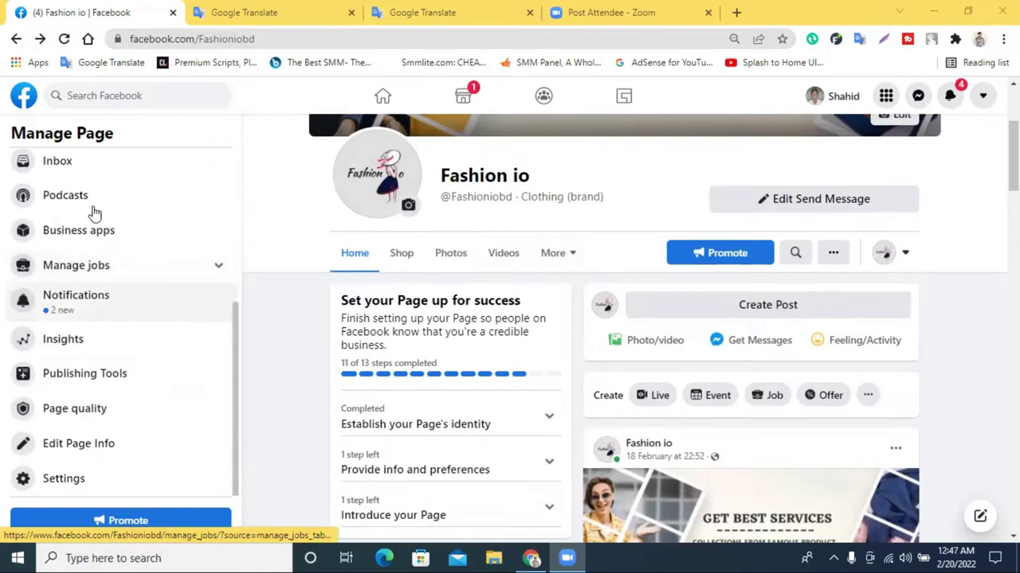
scroll(99, 264, up, 3)
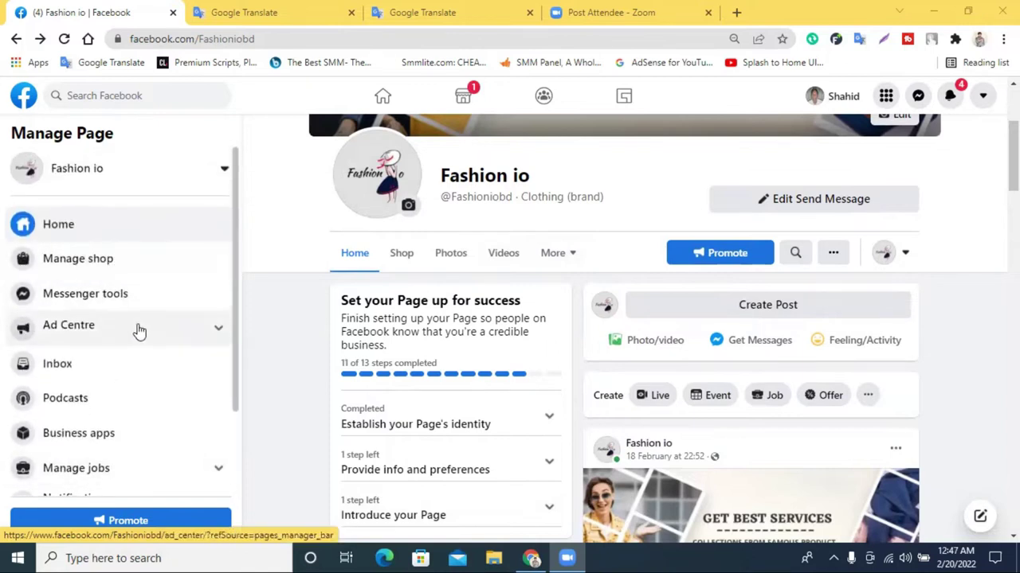
scroll(137, 331, down, 2)
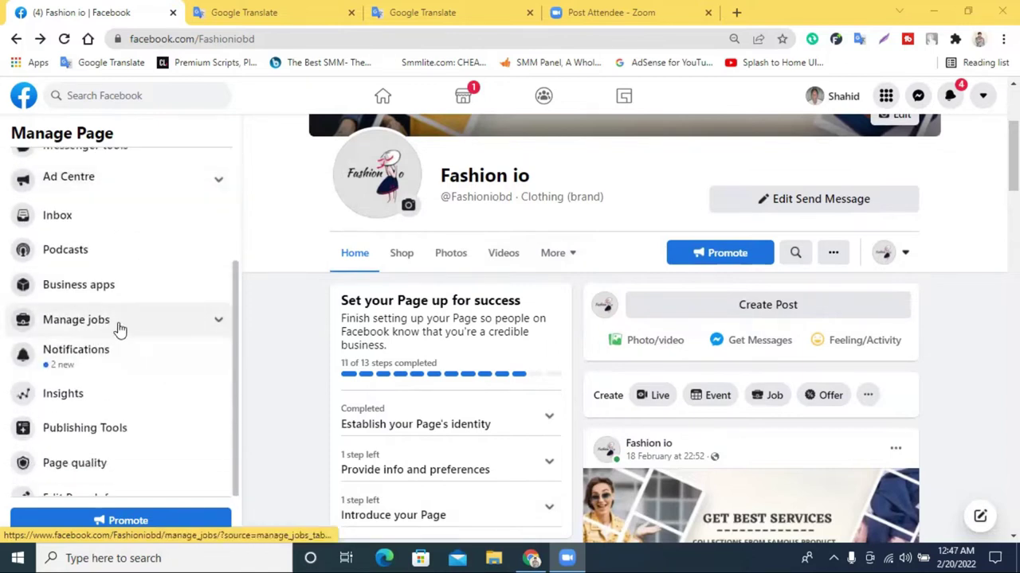
click(91, 221)
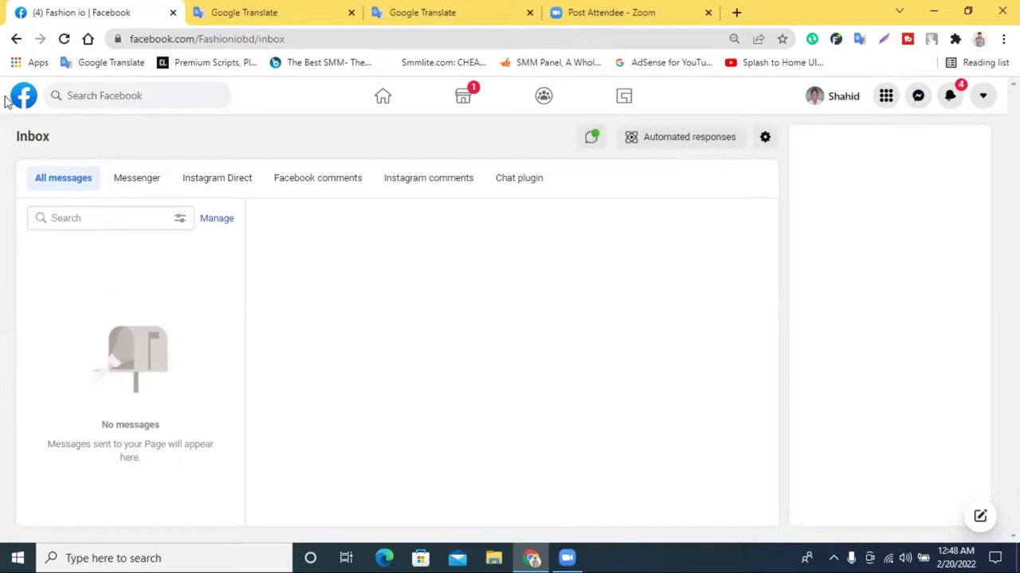
click(15, 40)
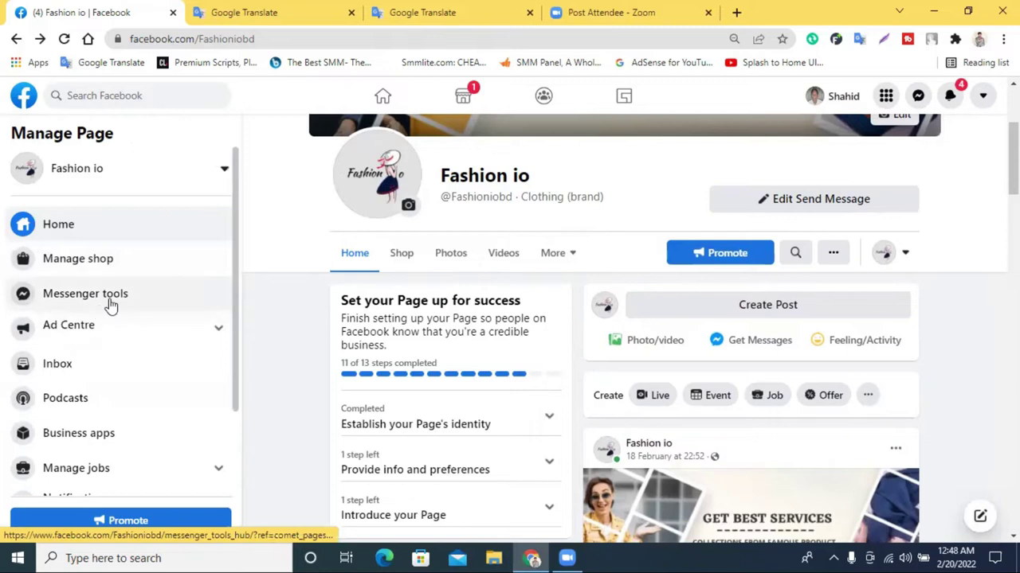
click(99, 371)
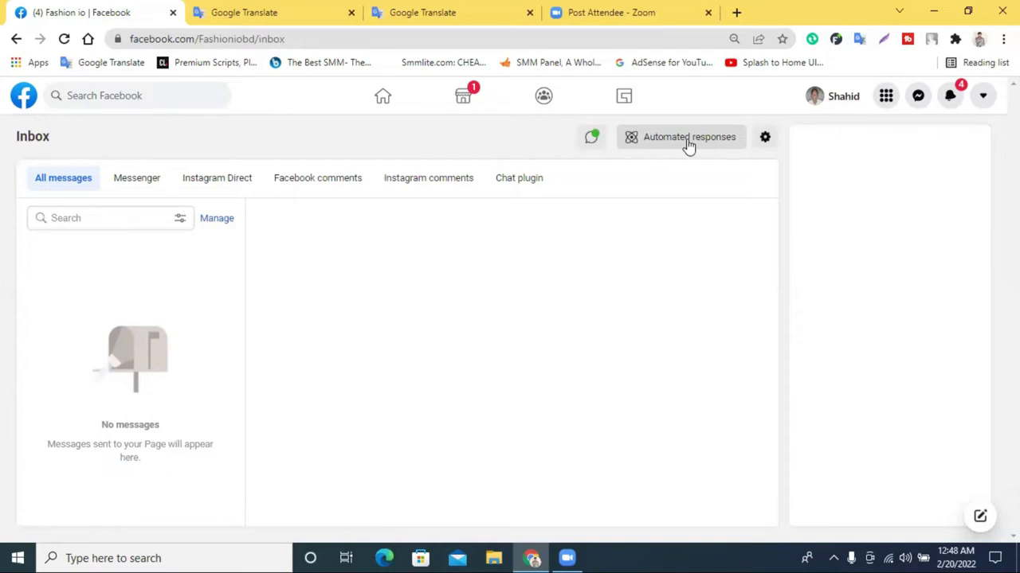
click(686, 145)
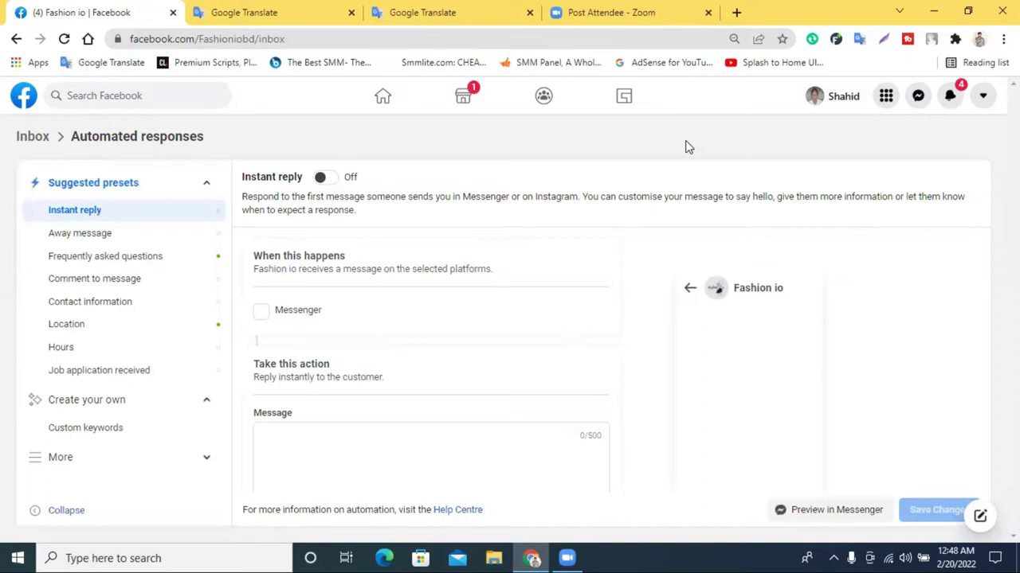
Step: Try turning on Instant reply with Messenger as its platform, then switch it off again
scroll(523, 319, down, 1)
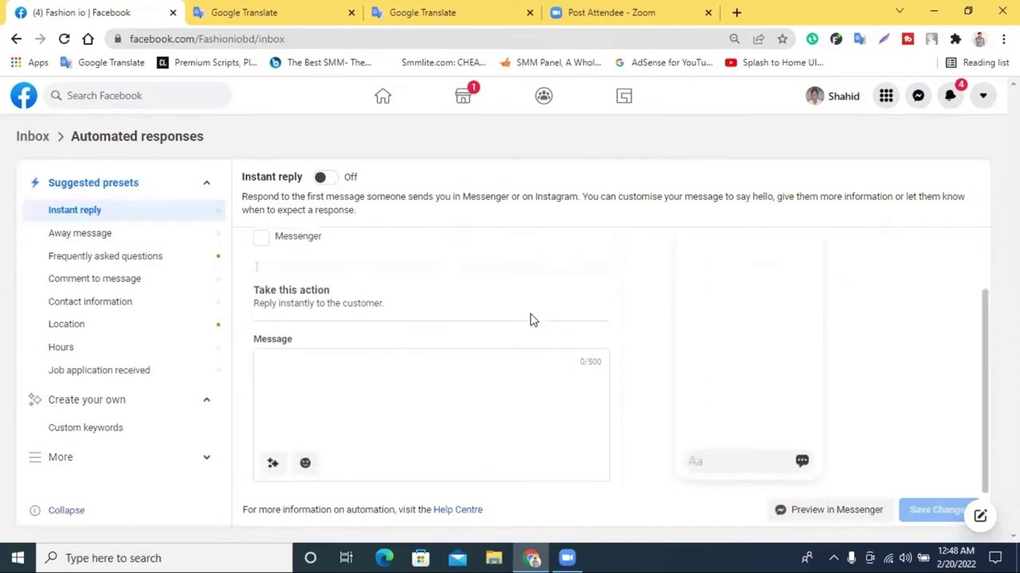
scroll(537, 311, up, 1)
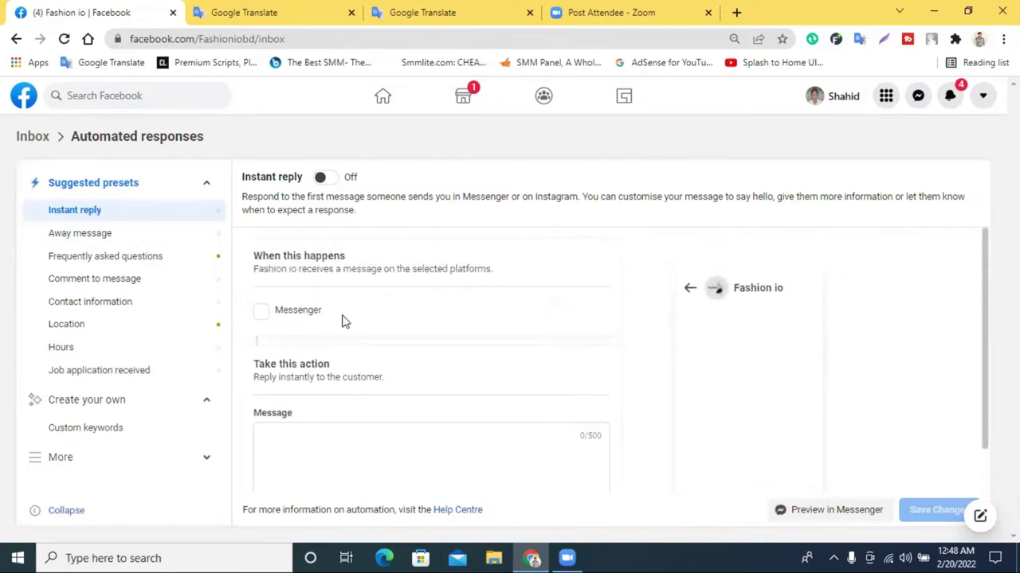
scroll(353, 314, down, 2)
scroll(361, 314, up, 1)
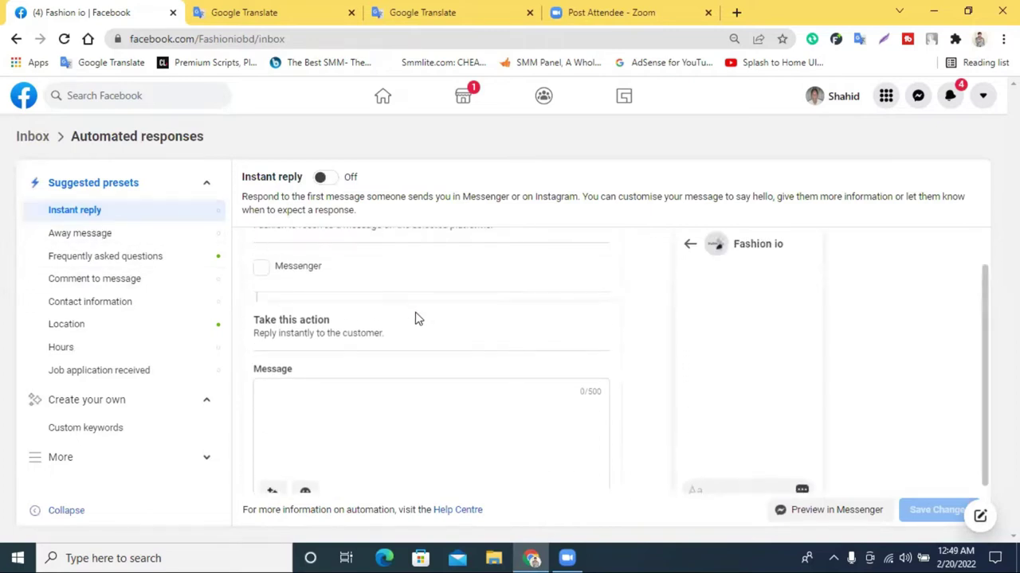
scroll(417, 319, up, 1)
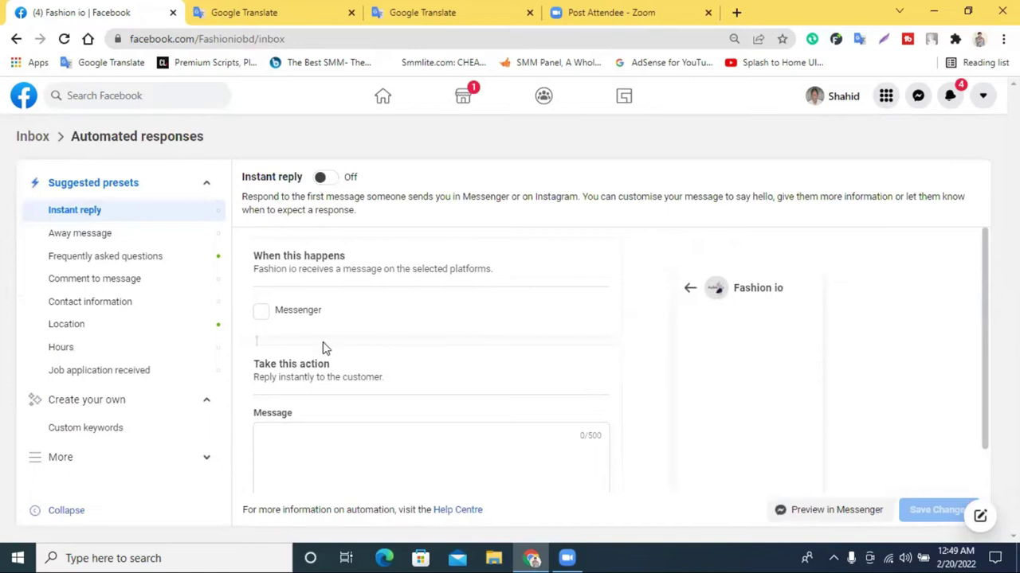
scroll(321, 438, down, 2)
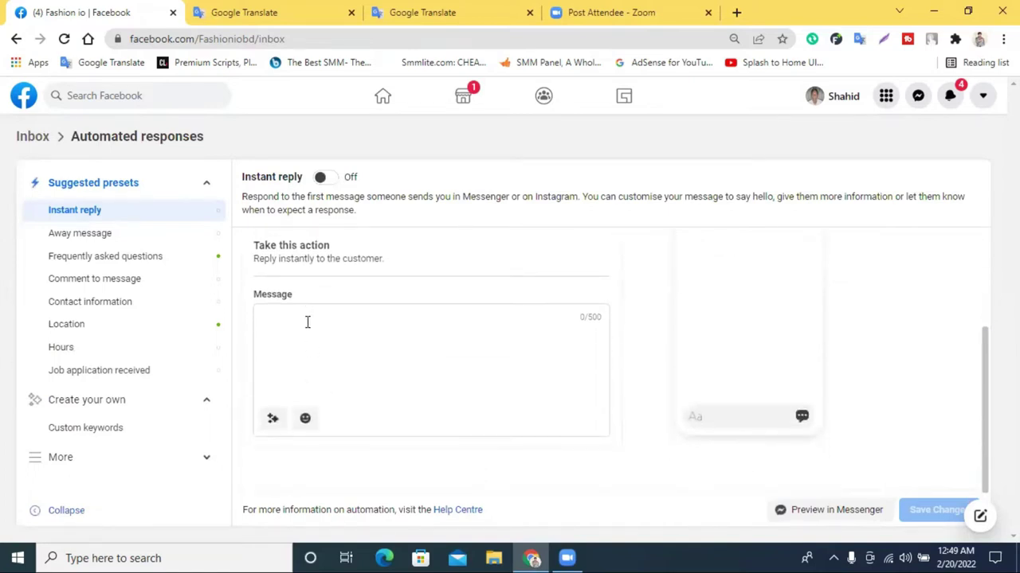
click(323, 178)
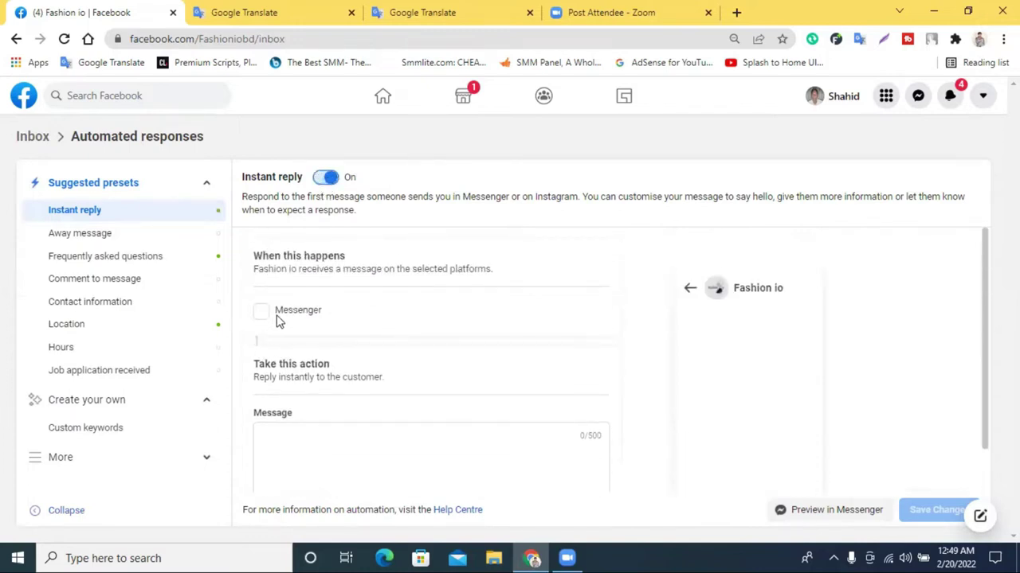
click(262, 312)
scroll(382, 359, down, 2)
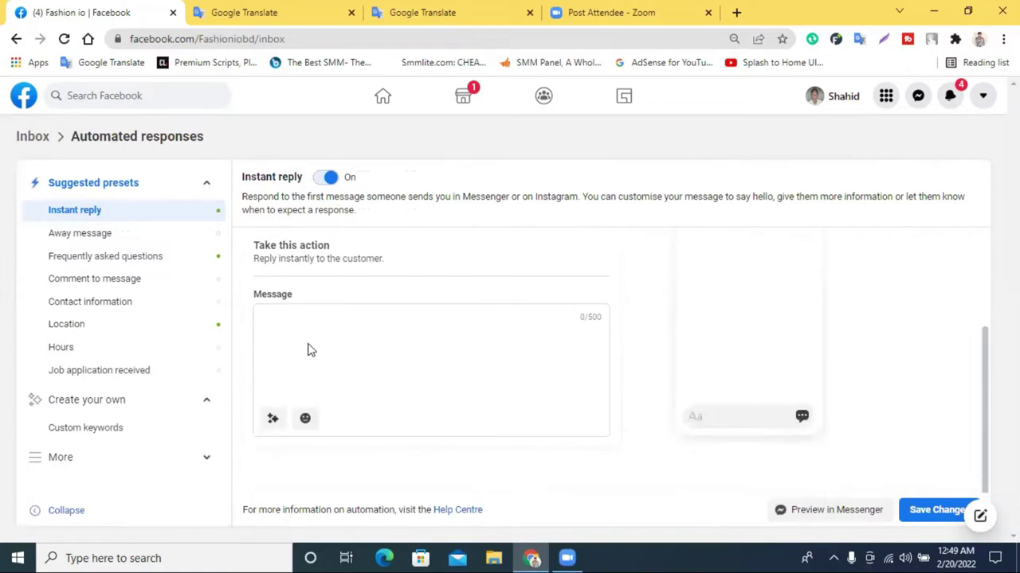
scroll(355, 341, up, 1)
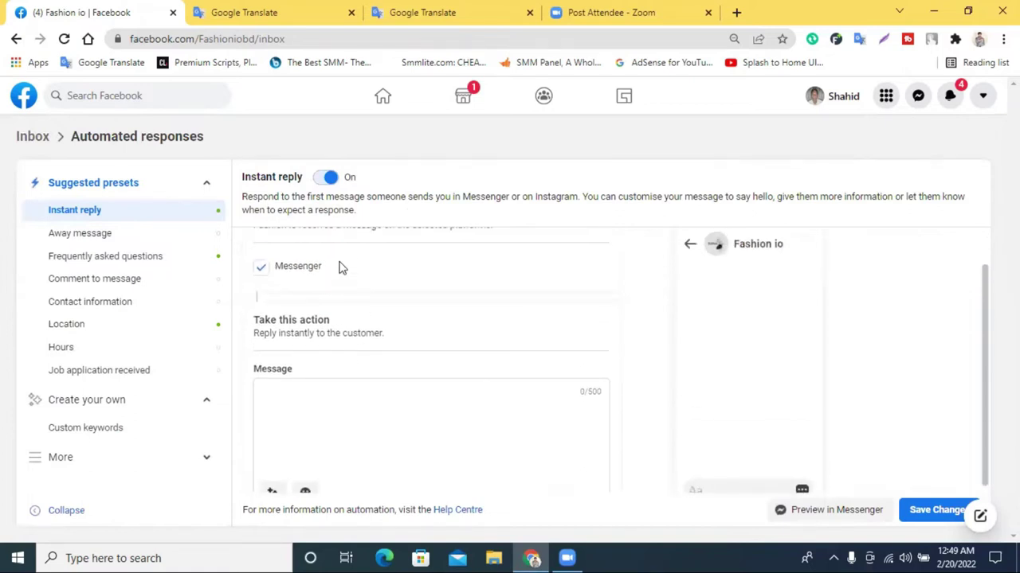
click(326, 179)
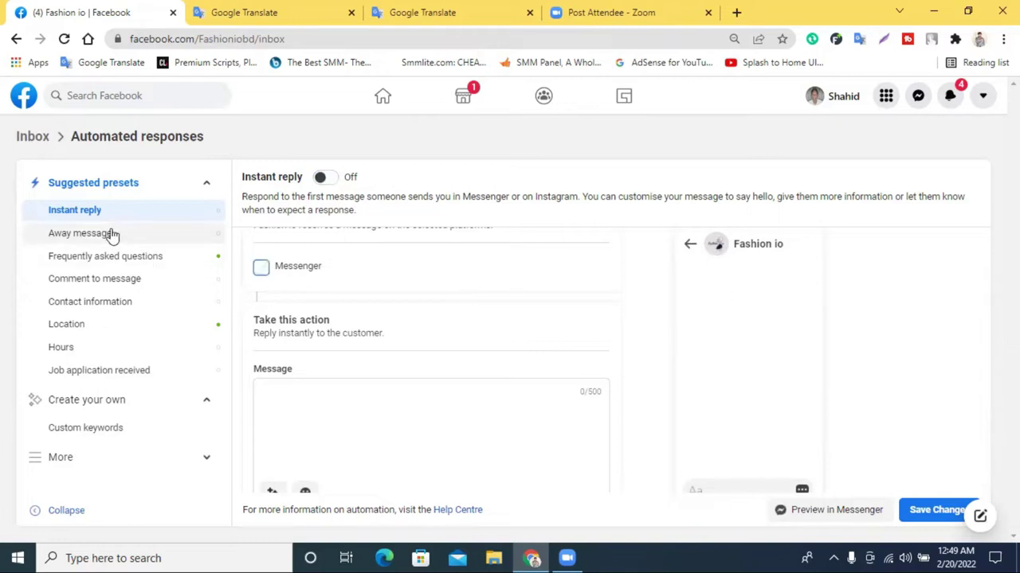
click(326, 178)
Step: Open the Away message preset without saving the Instant reply changes, and bring its message text into view
click(128, 236)
click(610, 305)
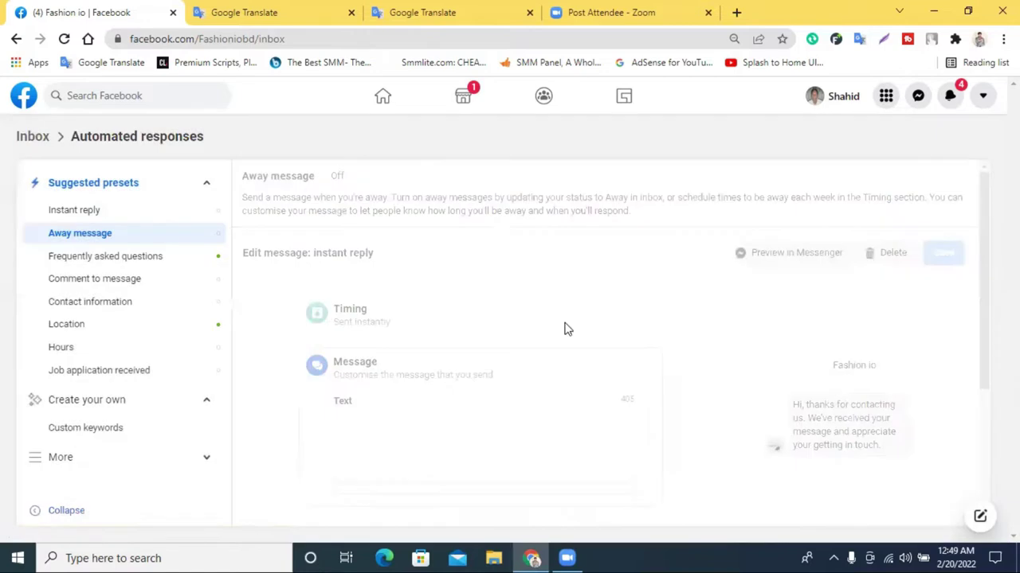
scroll(475, 371, down, 2)
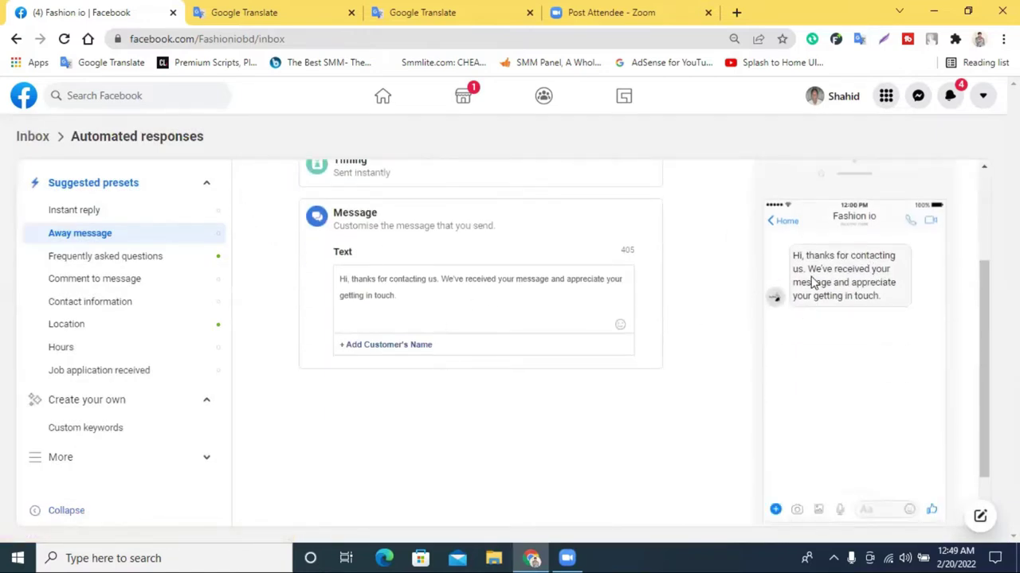
Step: Copy the Bengali welcome sentence from the Google Translate source text and return to the Facebook automated responses
click(445, 11)
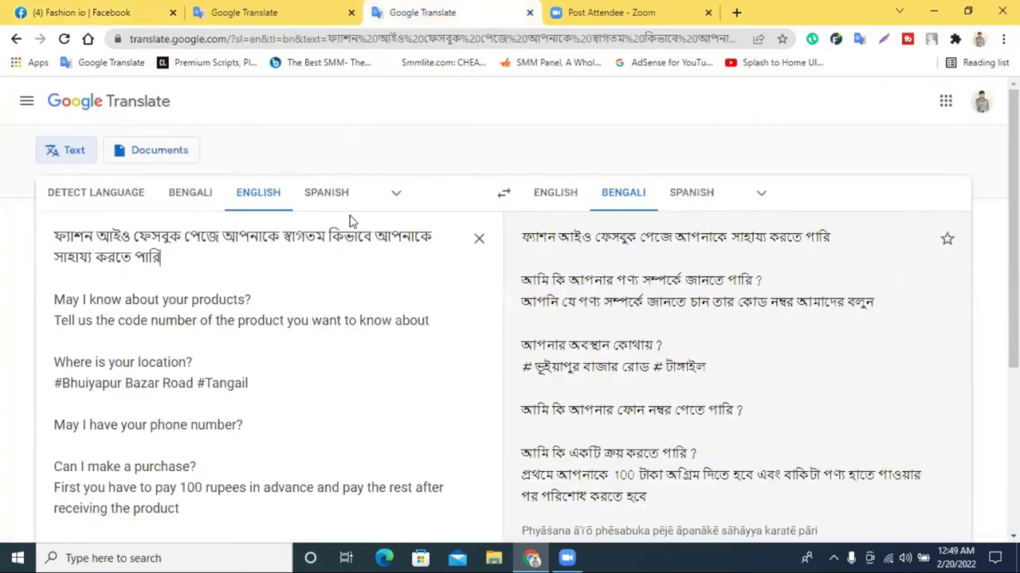
triple_click(143, 247)
right_click(256, 247)
click(269, 298)
click(258, 8)
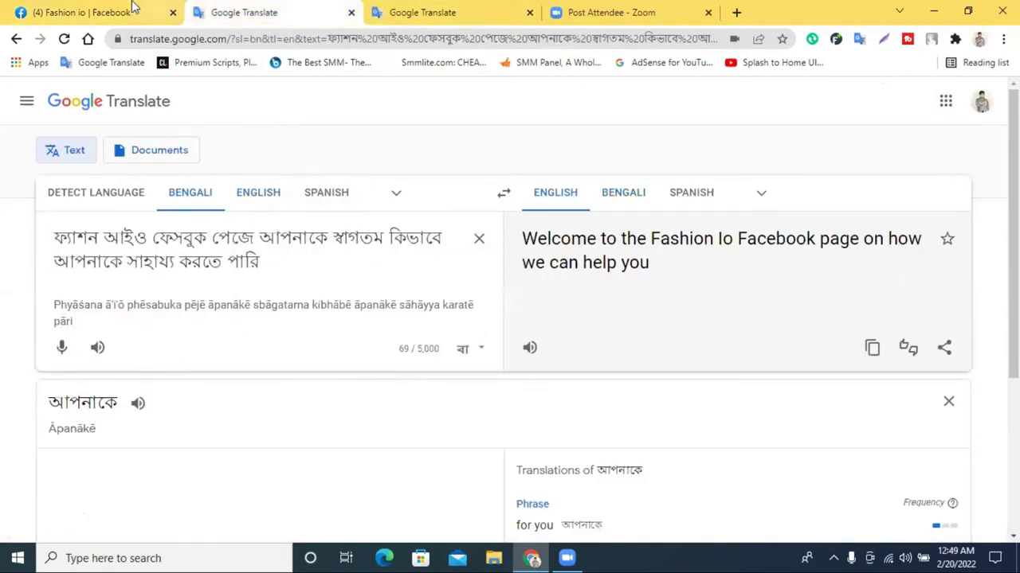
click(82, 10)
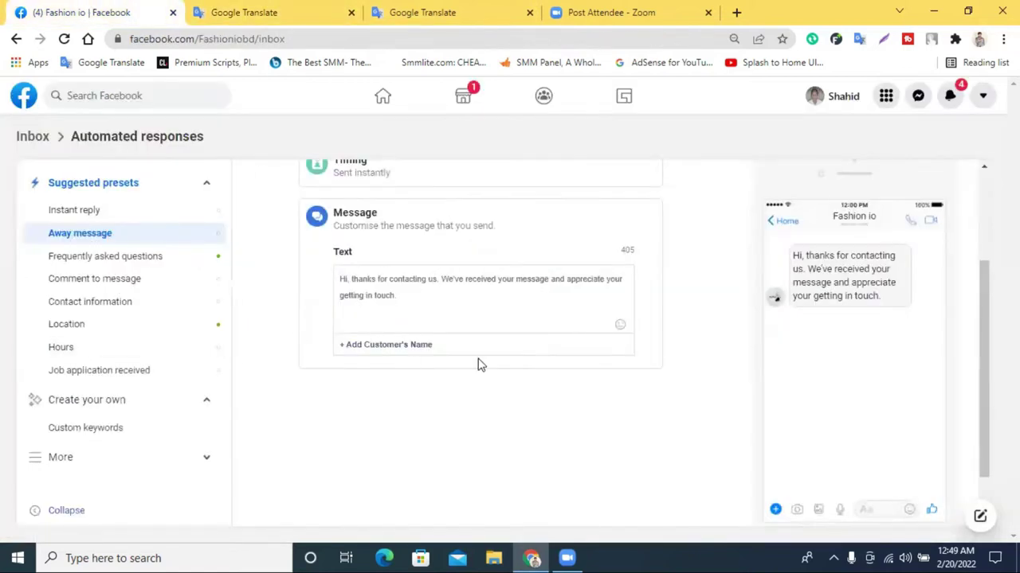
Step: Replace the away message's text with the copied Bengali welcome sentence
scroll(477, 364, up, 2)
scroll(477, 382, down, 1)
scroll(375, 350, down, 2)
triple_click(379, 289)
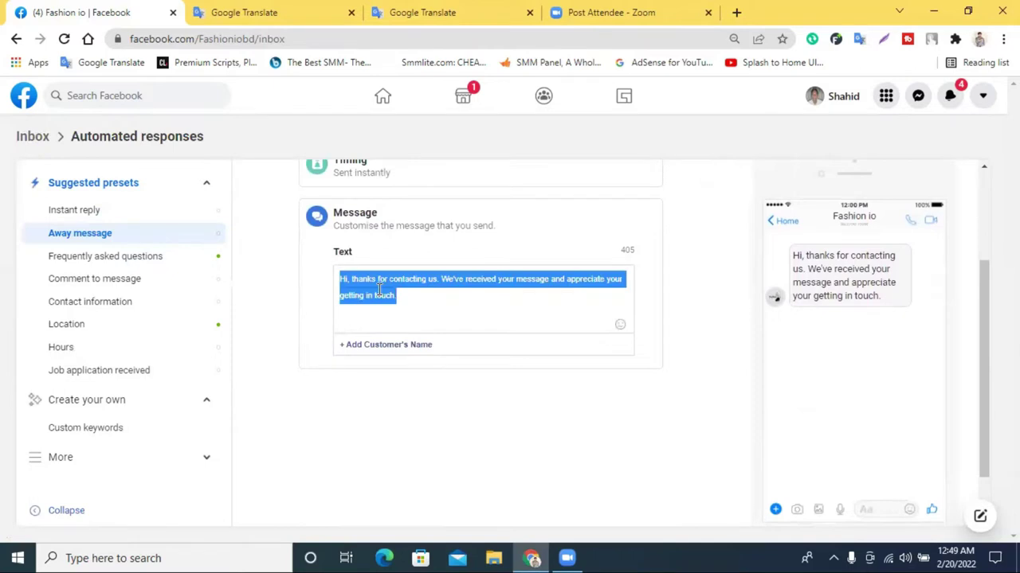
right_click(380, 290)
click(430, 363)
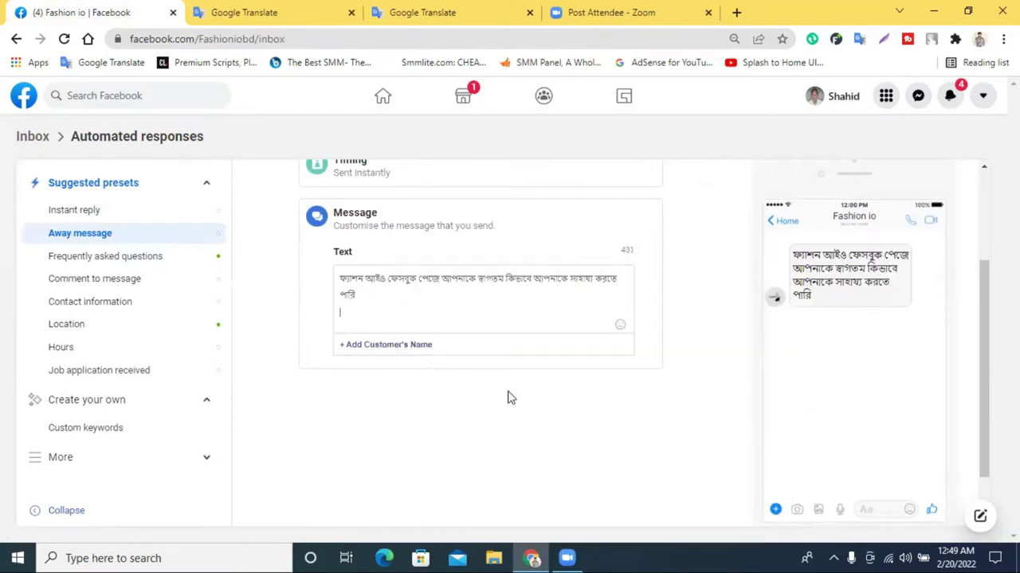
key(Return)
scroll(437, 331, up, 2)
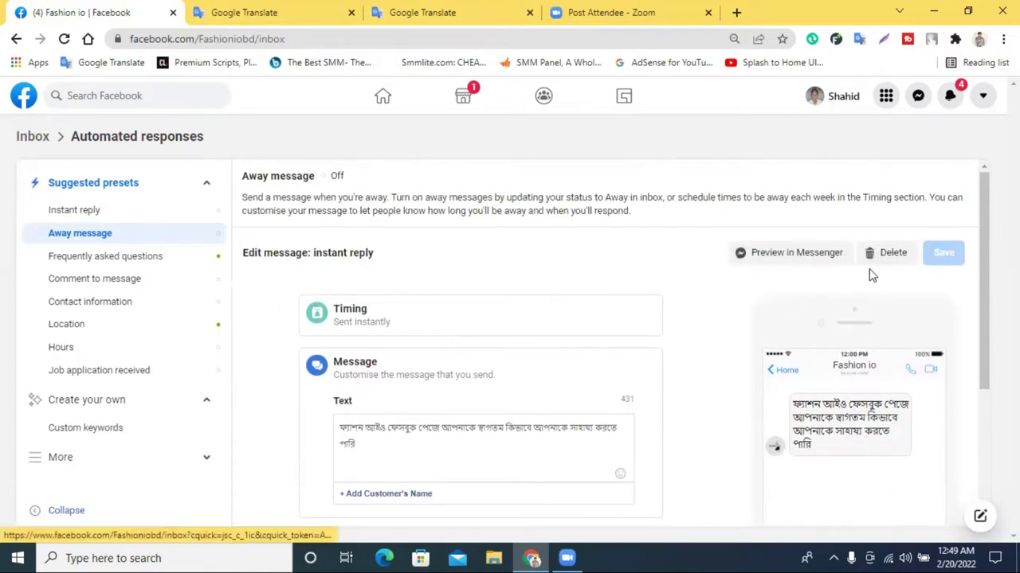
Step: Return to the Instant reply preset, try its on/off switch, and paste the Bengali welcome sentence as its message
click(111, 213)
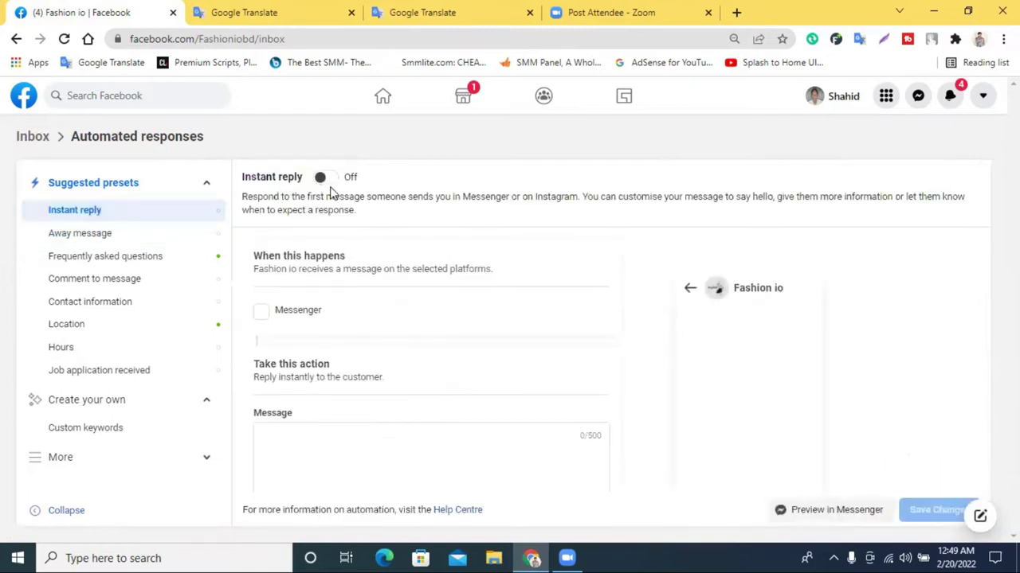
click(325, 177)
click(325, 178)
click(325, 178)
scroll(317, 350, down, 1)
right_click(307, 385)
click(268, 382)
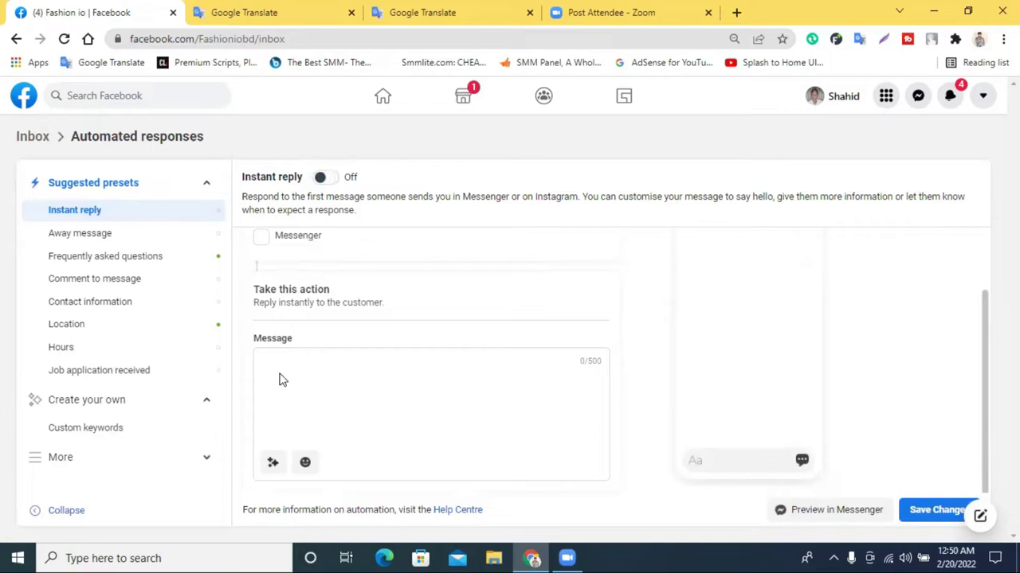
right_click(276, 364)
click(318, 249)
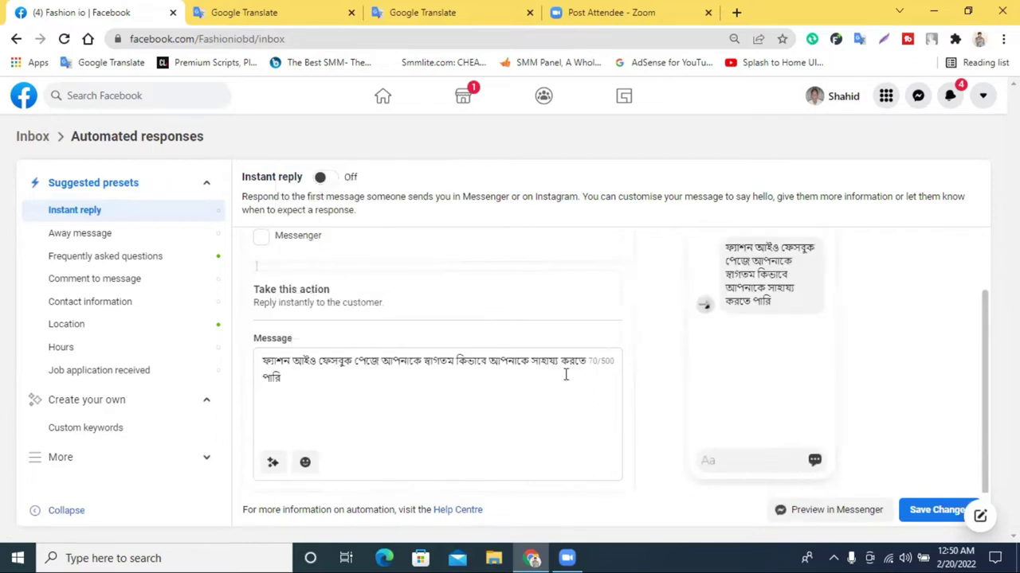
scroll(478, 375, up, 1)
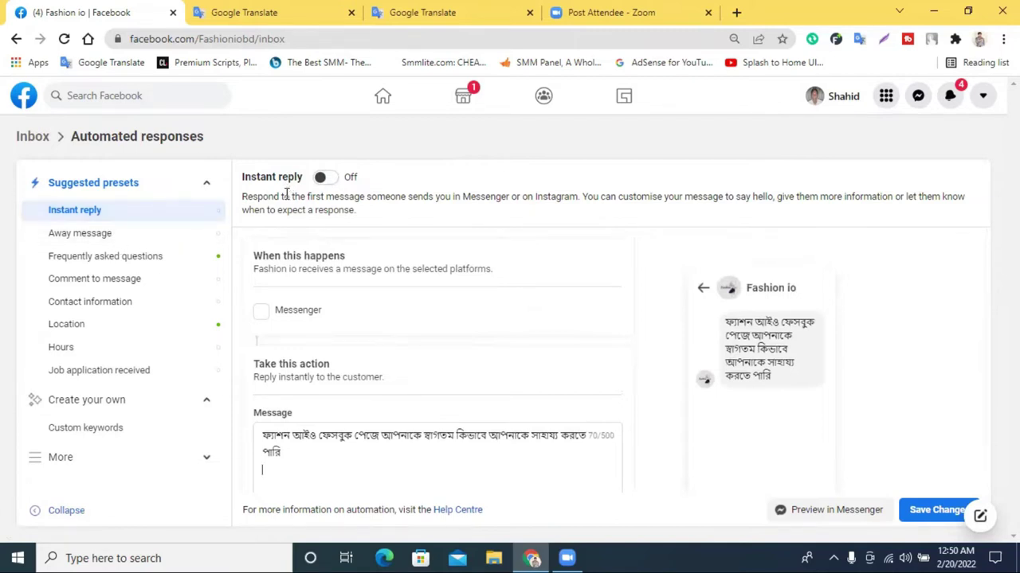
Step: Switch to the Away message preset, discarding the unsaved Instant reply, and check its message text
click(129, 234)
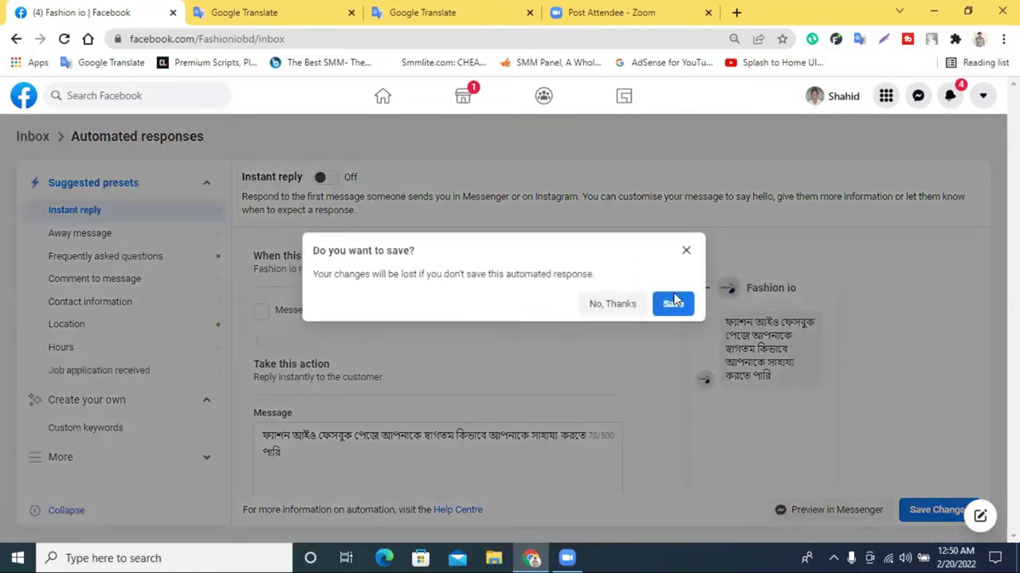
click(622, 306)
scroll(428, 359, down, 2)
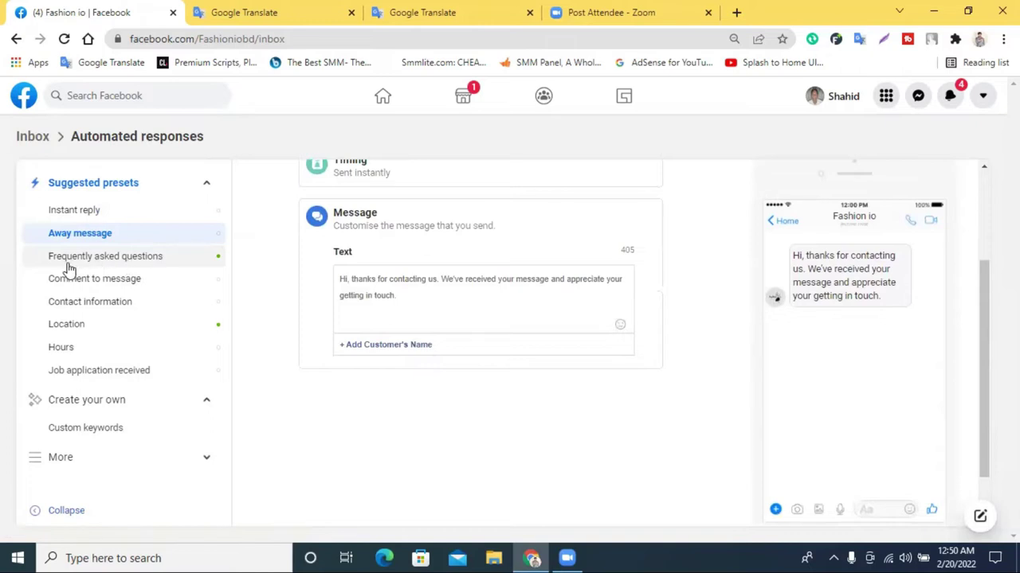
Step: Open the Frequently asked questions preset and switch it off and back on
click(115, 265)
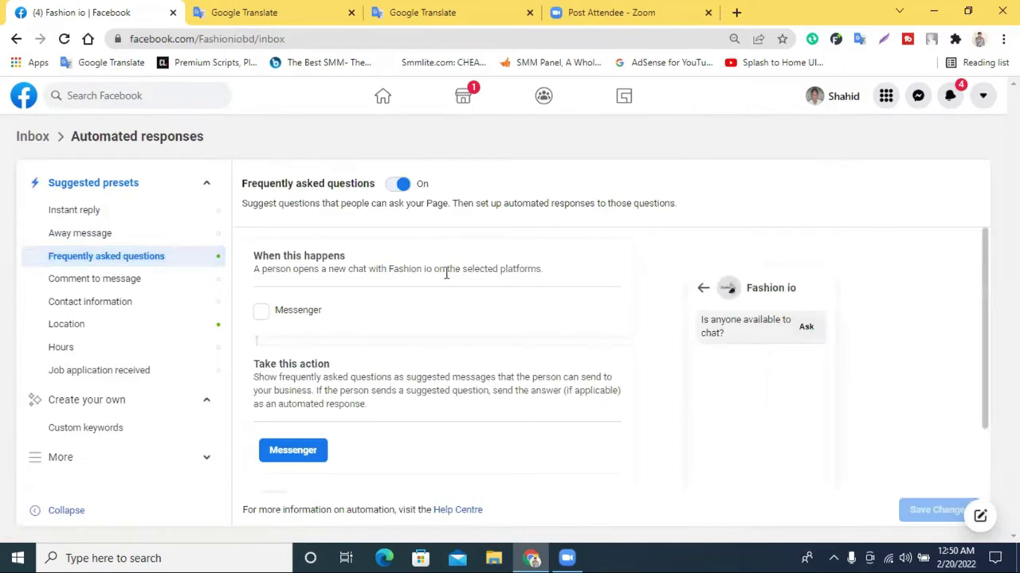
click(401, 189)
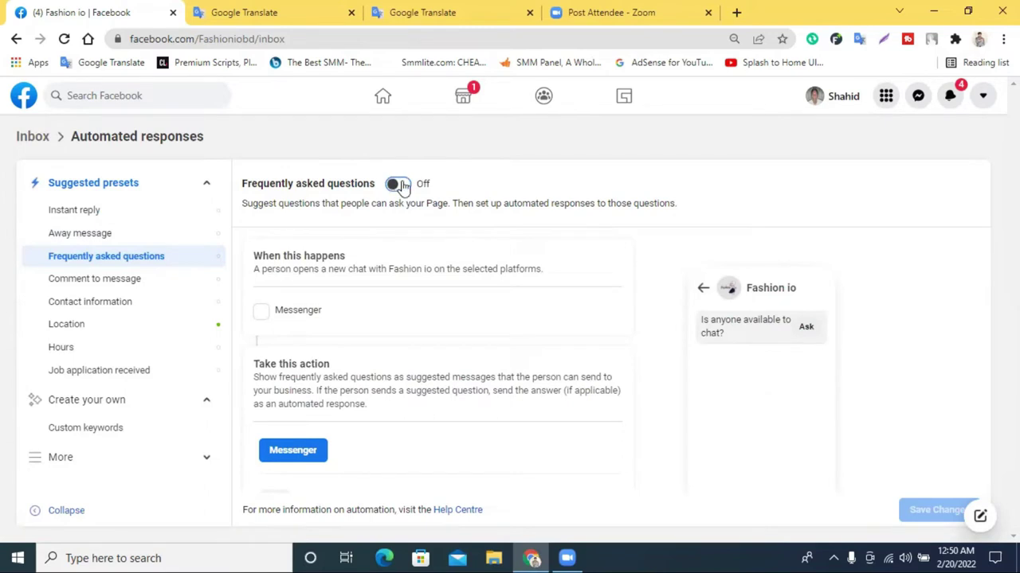
click(404, 189)
click(403, 190)
click(401, 189)
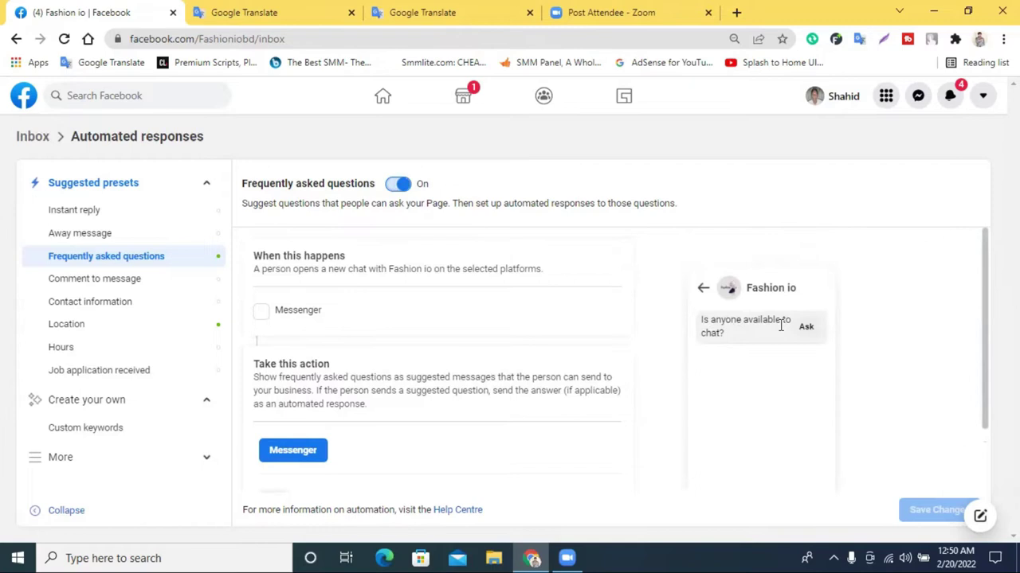
Step: Open Question 1 of the frequently asked questions for editing and check its question and reply message
scroll(510, 374, down, 2)
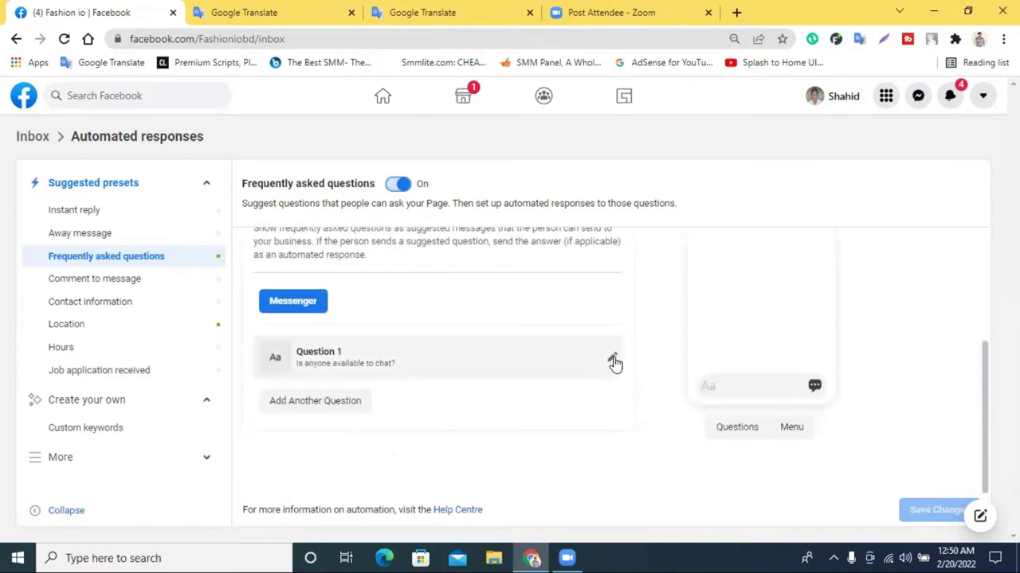
click(613, 361)
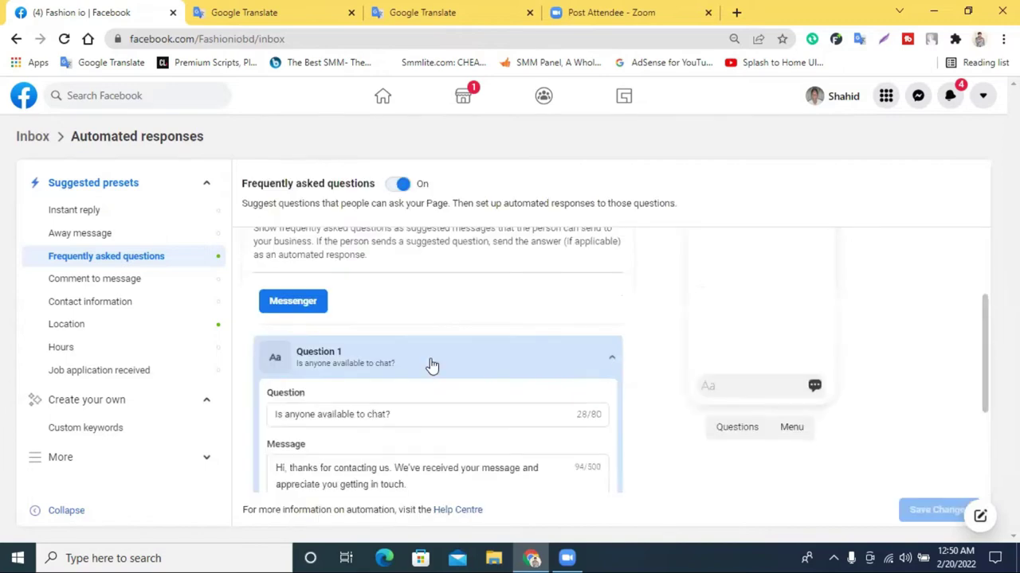
scroll(386, 364, down, 2)
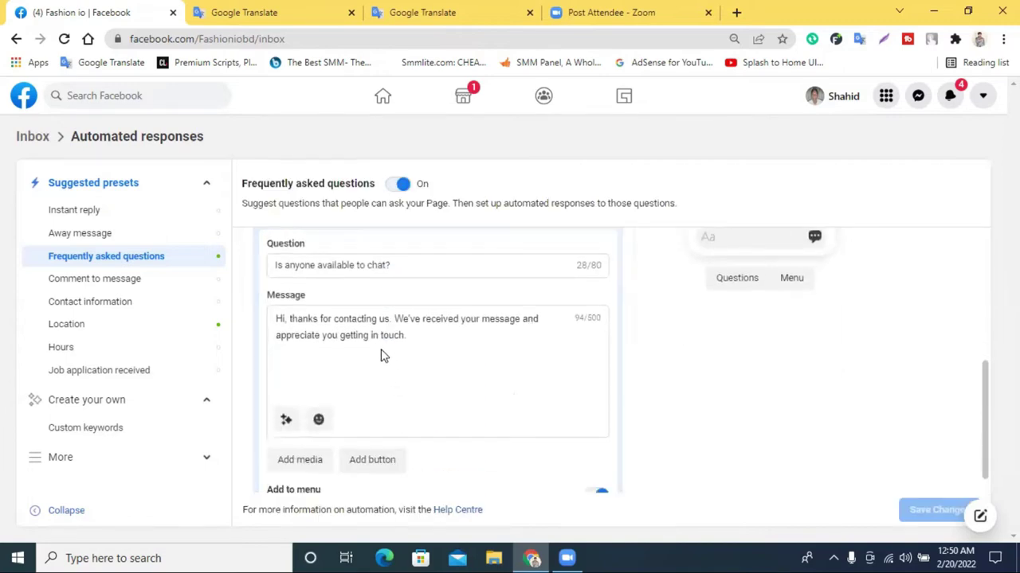
Step: Switch to Google Translate and copy the Bengali question "আমি কি আপনার পণ্য সম্পর্কে জানতে পারি ?"
click(418, 12)
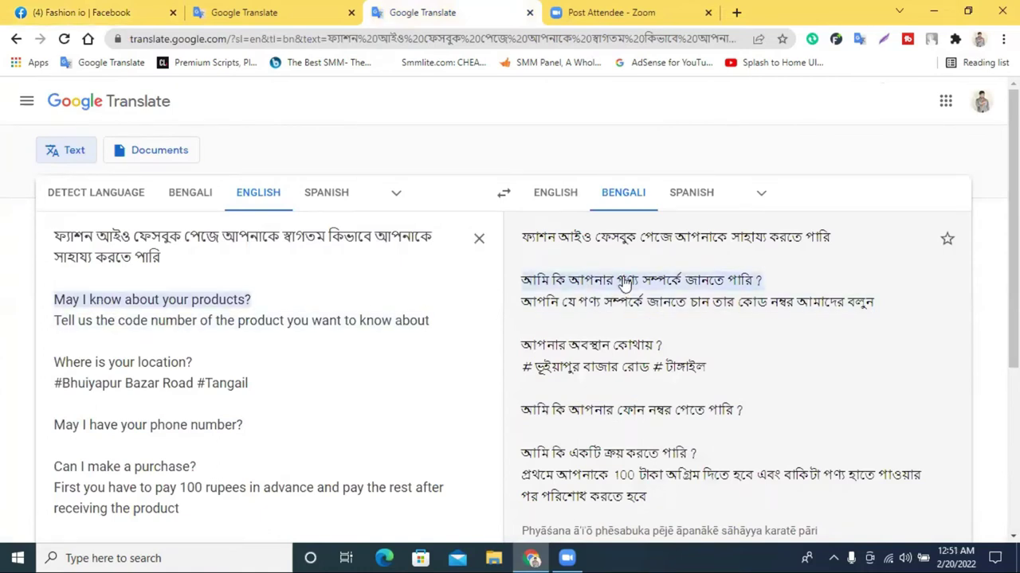
drag(860, 308, 524, 281)
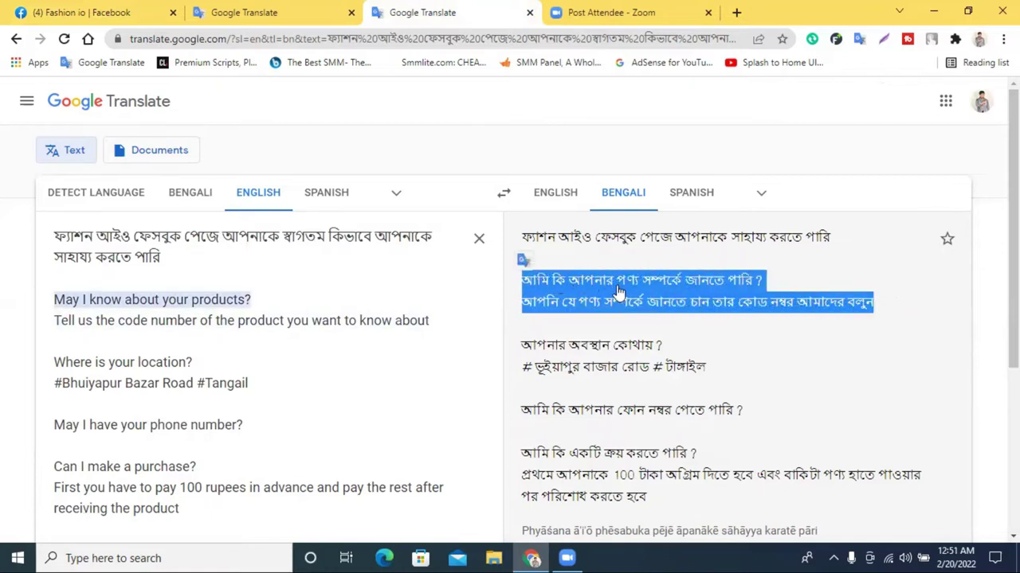
click(227, 296)
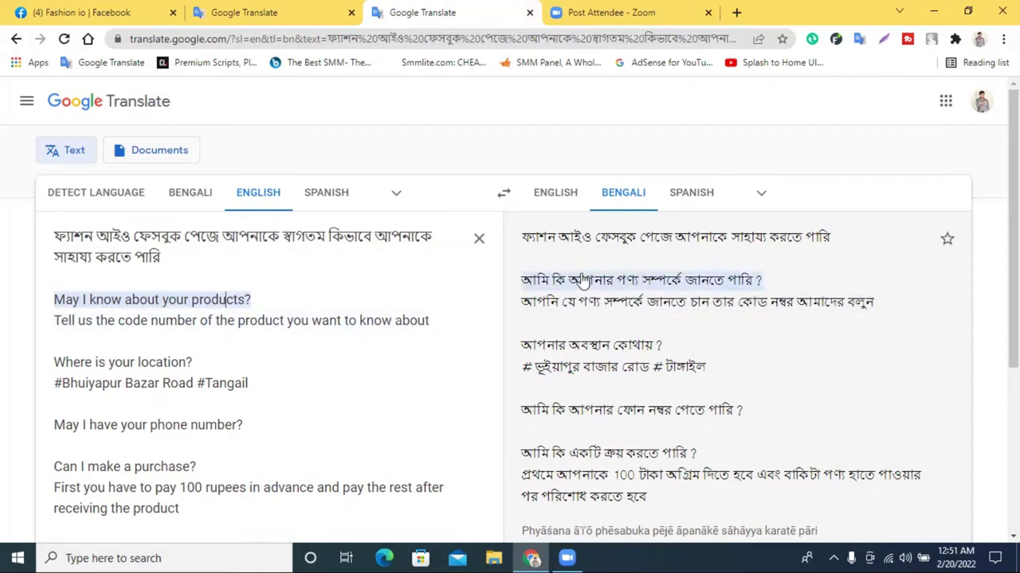
triple_click(649, 287)
right_click(649, 287)
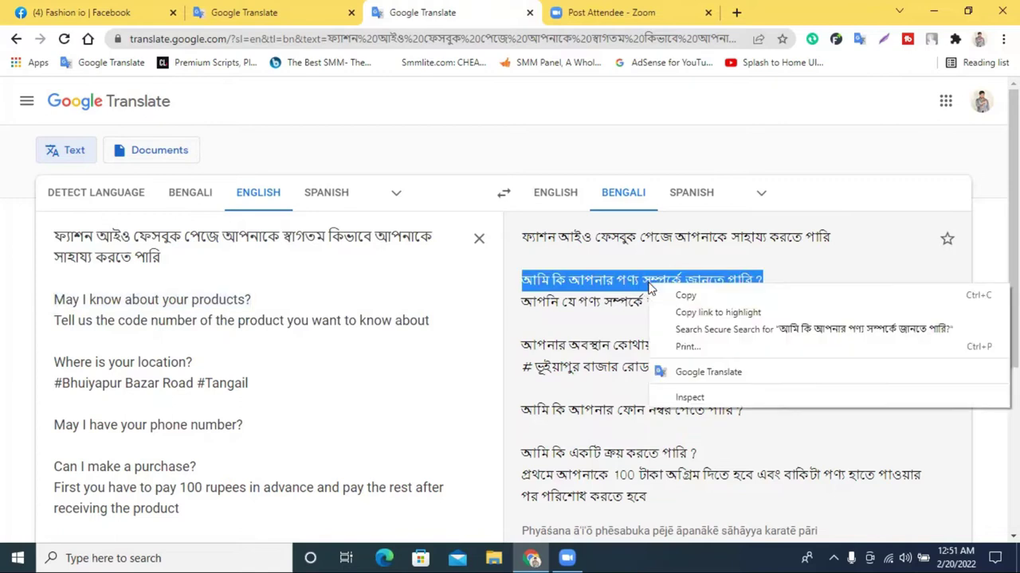
click(701, 296)
Step: Back on the Facebook Page, replace Question 1's question text with the copied Bengali question and check the chat preview
click(79, 11)
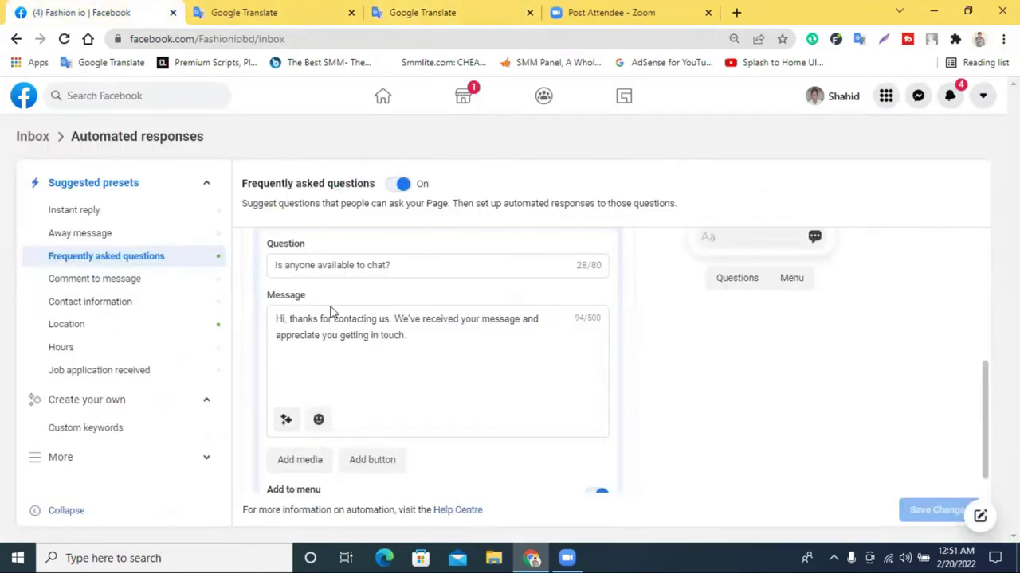
triple_click(329, 264)
right_click(334, 266)
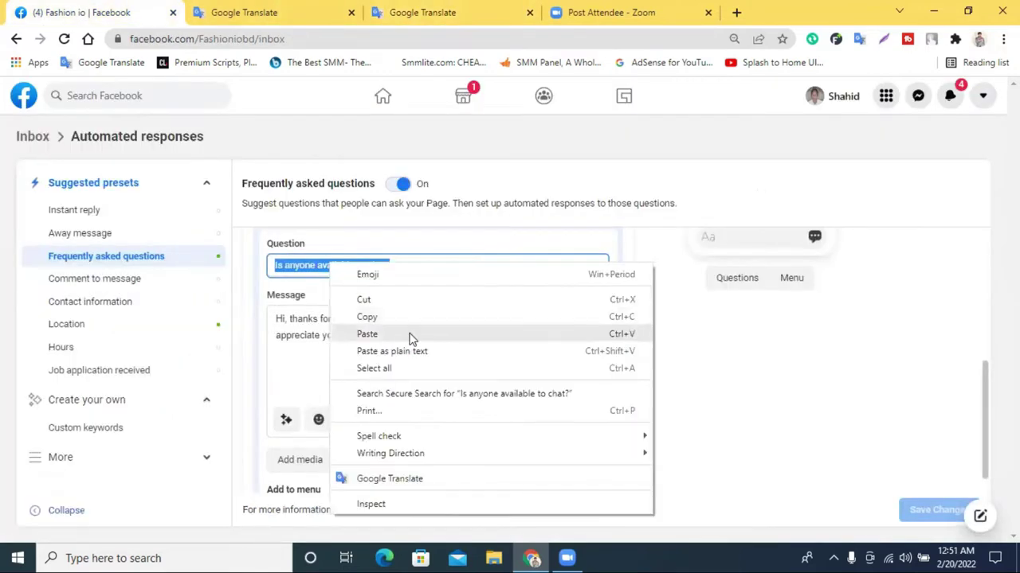
click(410, 336)
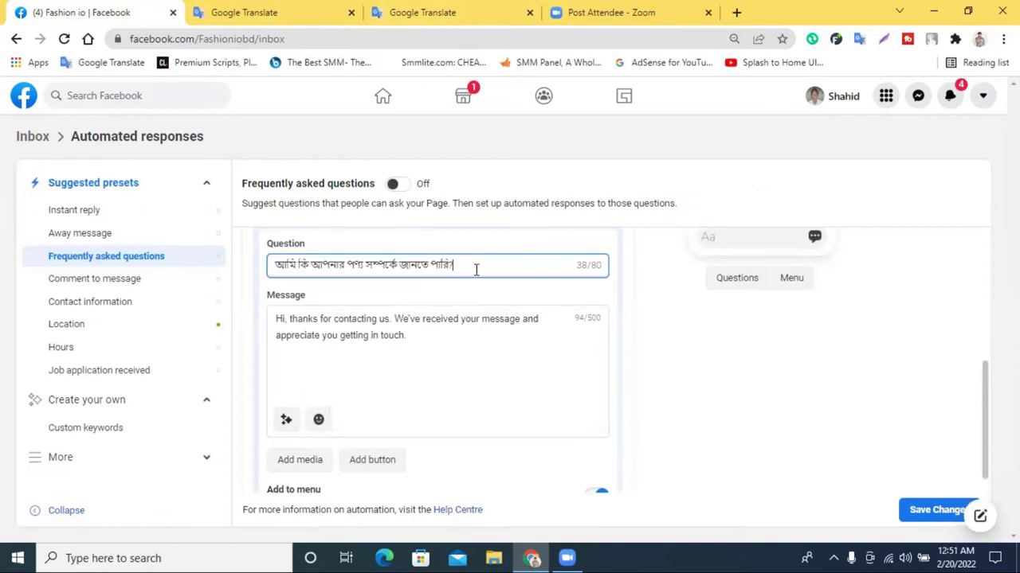
scroll(803, 374, up, 5)
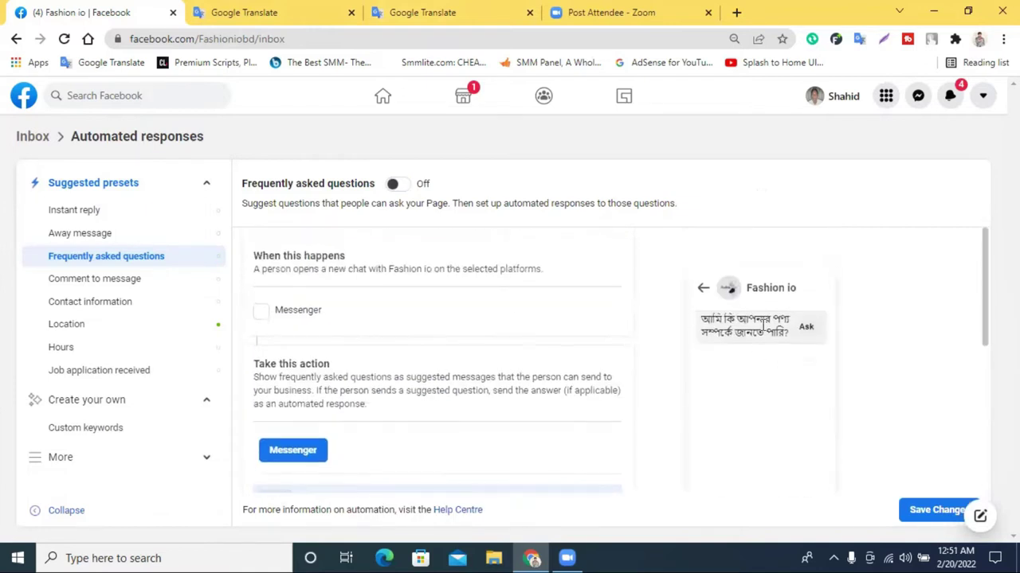
scroll(555, 391, down, 1)
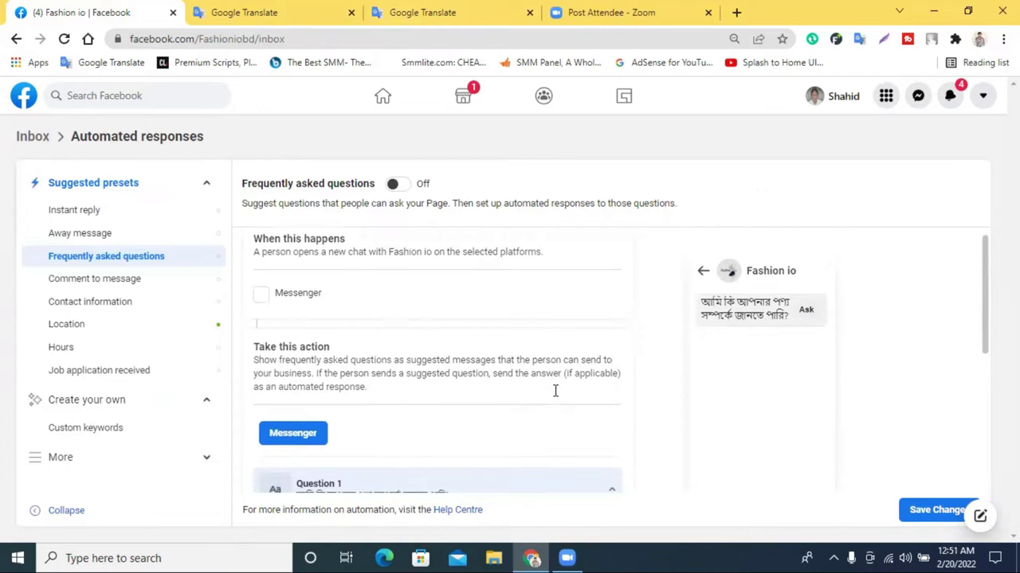
scroll(555, 390, down, 2)
scroll(555, 390, down, 1)
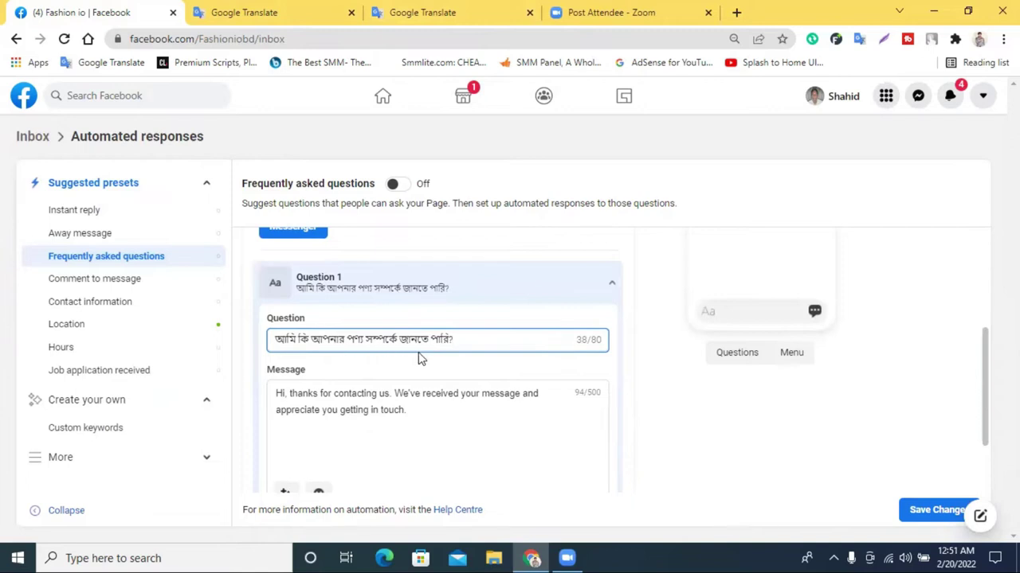
Step: In Google Translate, copy the Bengali answer "আপনি যে পণ্য সম্পর্কে জানতে চান তার কোড নম্বর আমাদের বলুন"
click(480, 8)
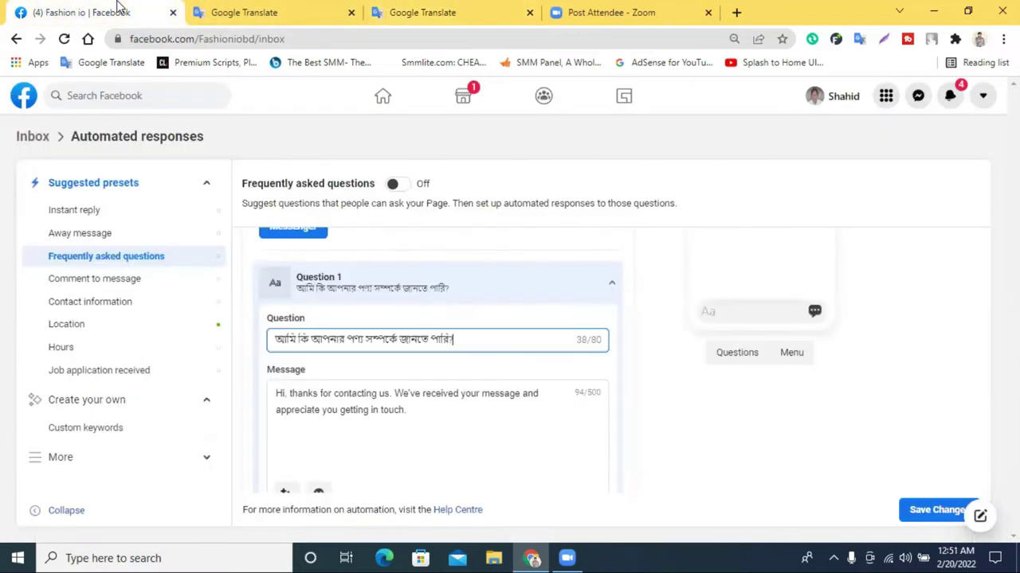
click(120, 10)
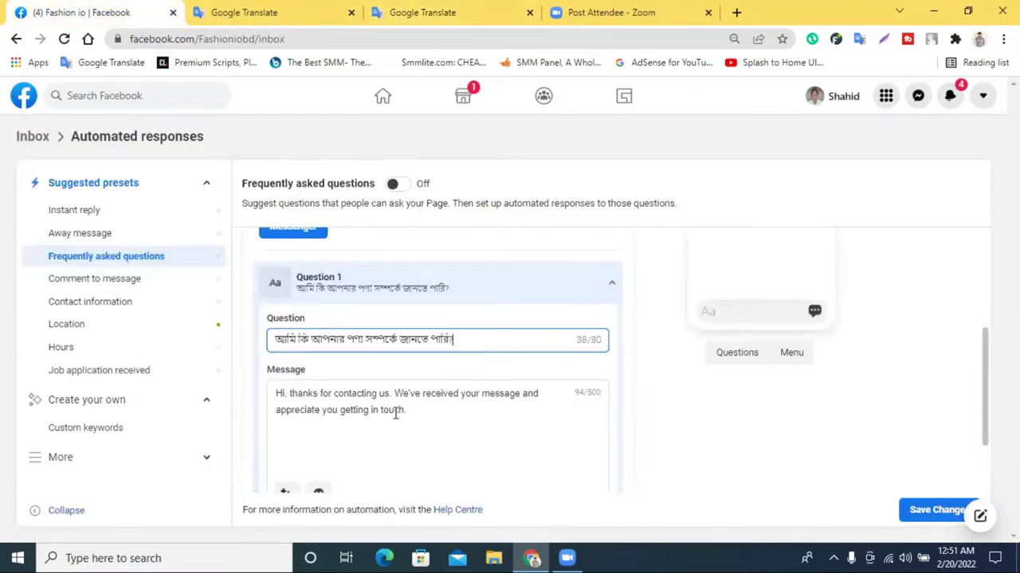
click(481, 6)
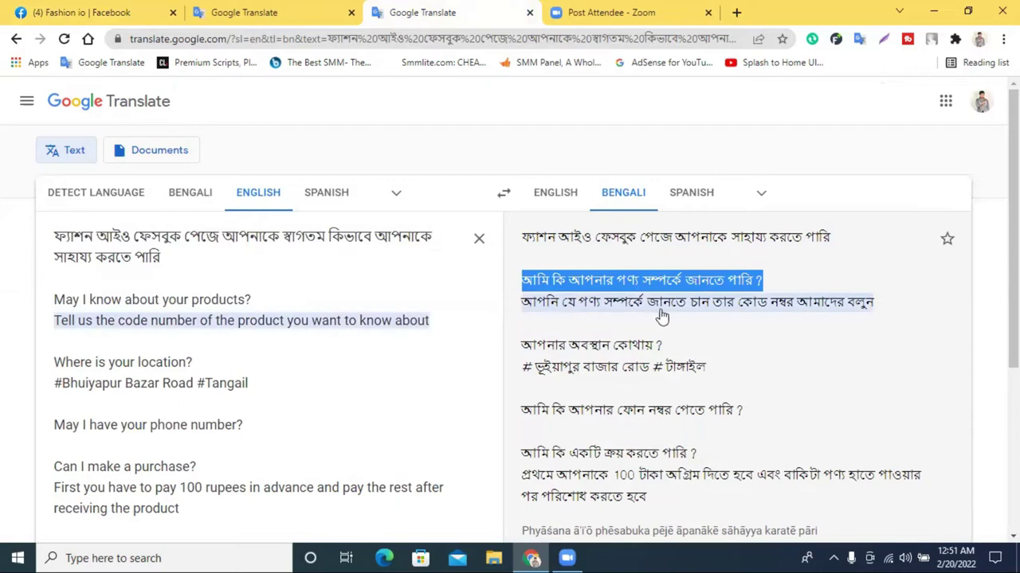
click(757, 309)
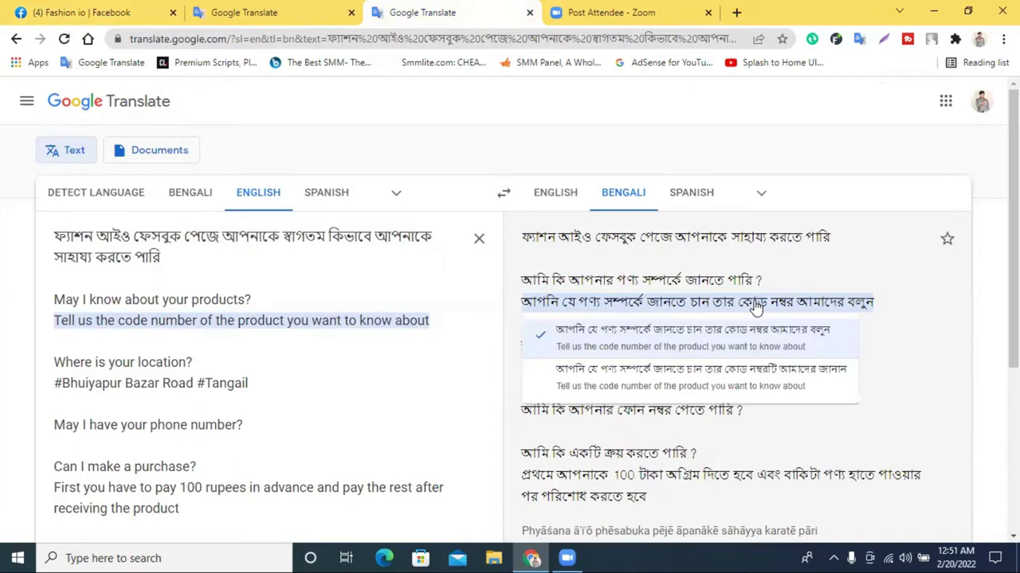
triple_click(755, 309)
right_click(755, 309)
key(Escape)
right_click(770, 301)
click(783, 313)
Step: On the Facebook Page, replace Question 1's reply message with the copied Bengali answer and save the changes
click(265, 8)
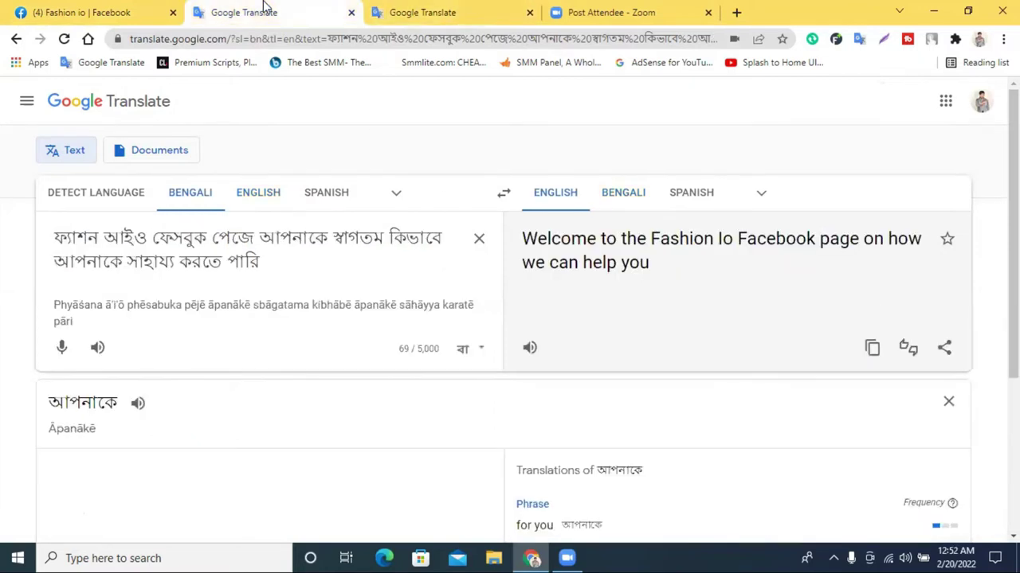
click(130, 8)
triple_click(340, 400)
right_click(340, 401)
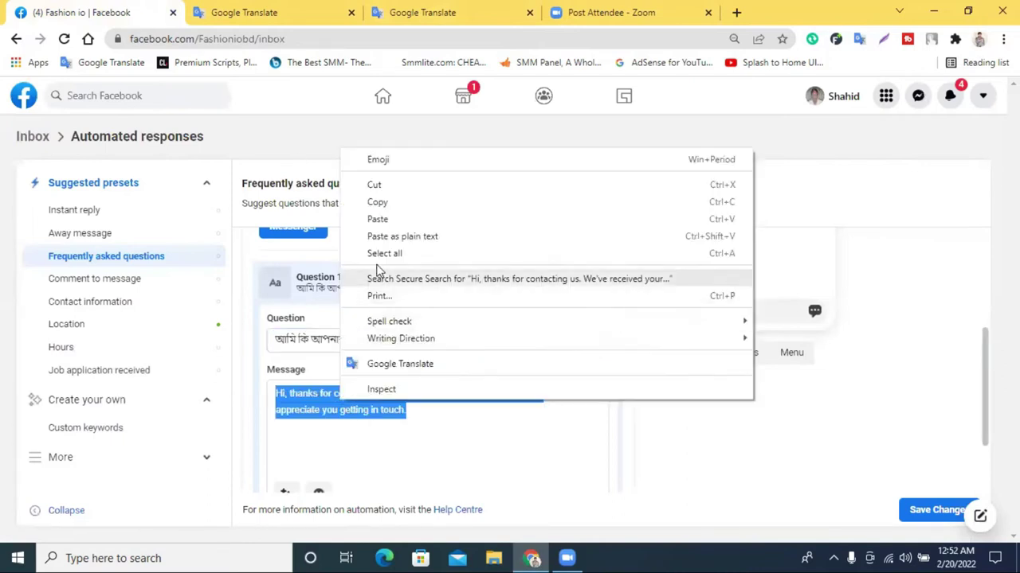
click(381, 220)
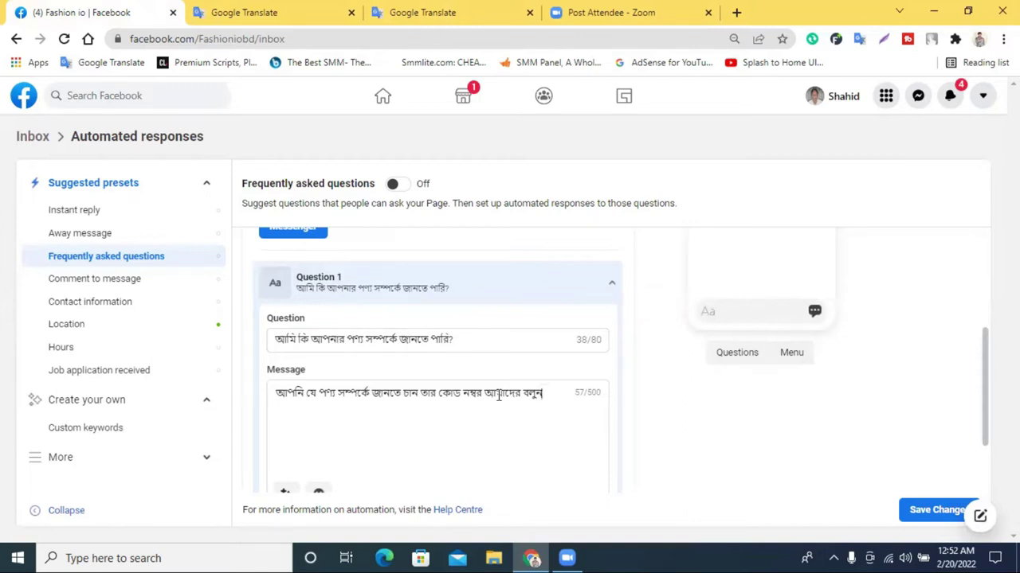
scroll(499, 396, up, 2)
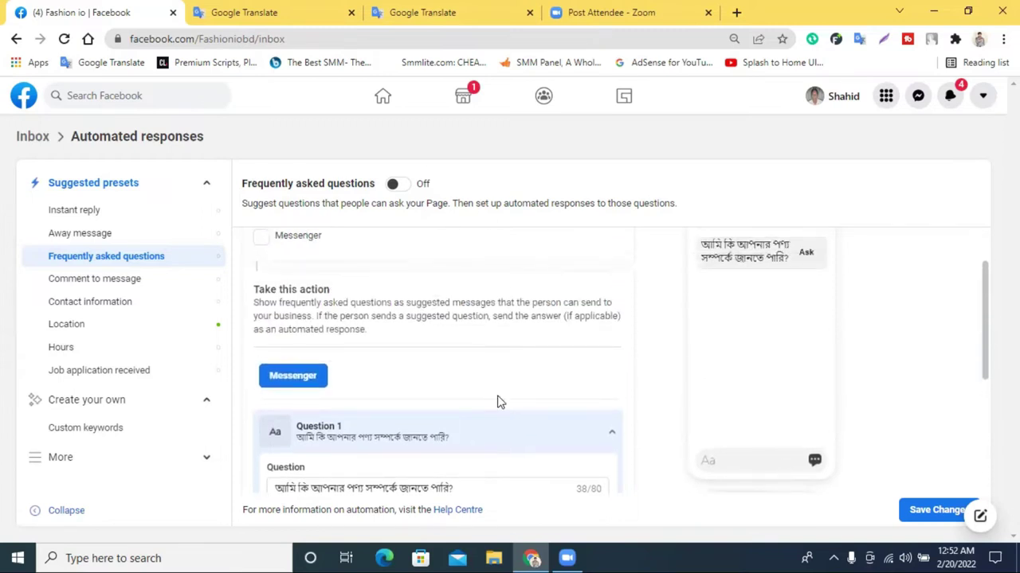
scroll(582, 364, down, 2)
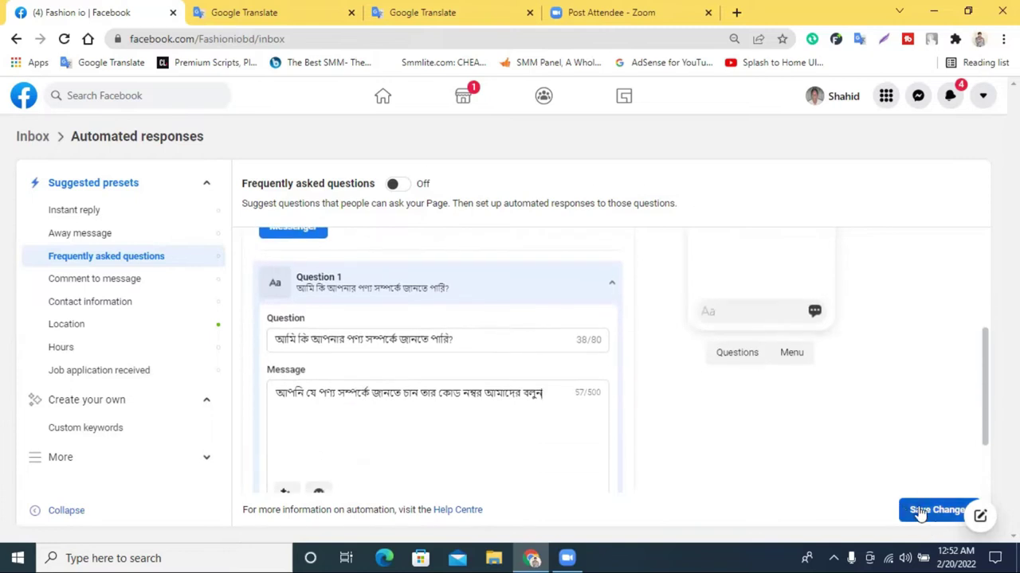
click(920, 512)
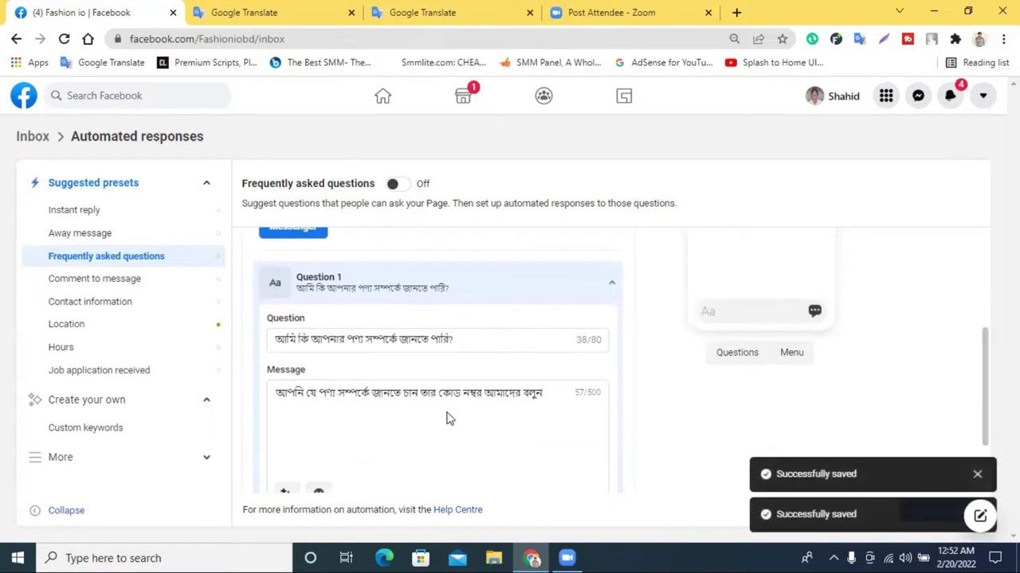
Step: Collapse Question 1 and check its question in the chat preview
scroll(314, 376, up, 1)
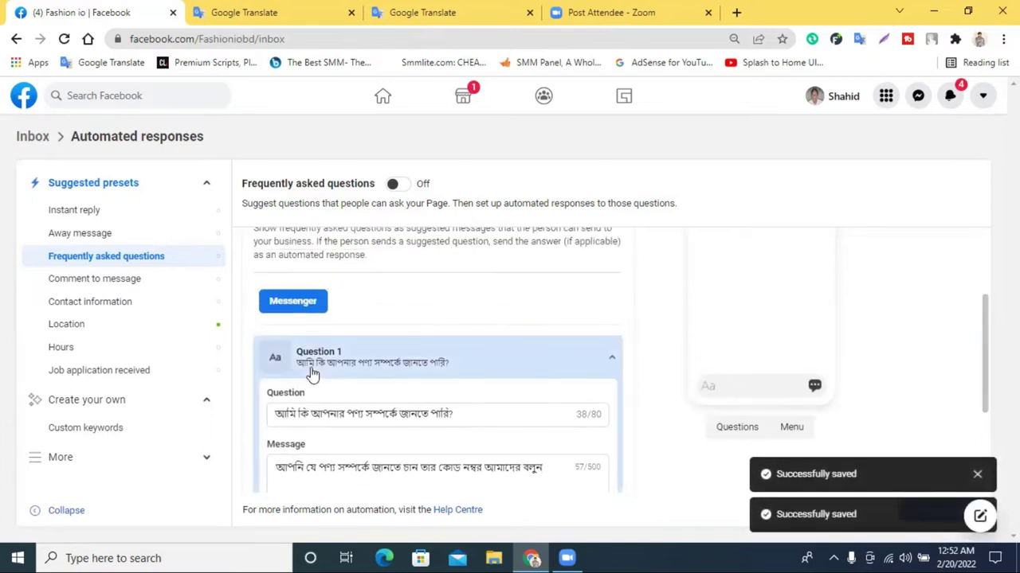
click(602, 364)
scroll(781, 353, up, 2)
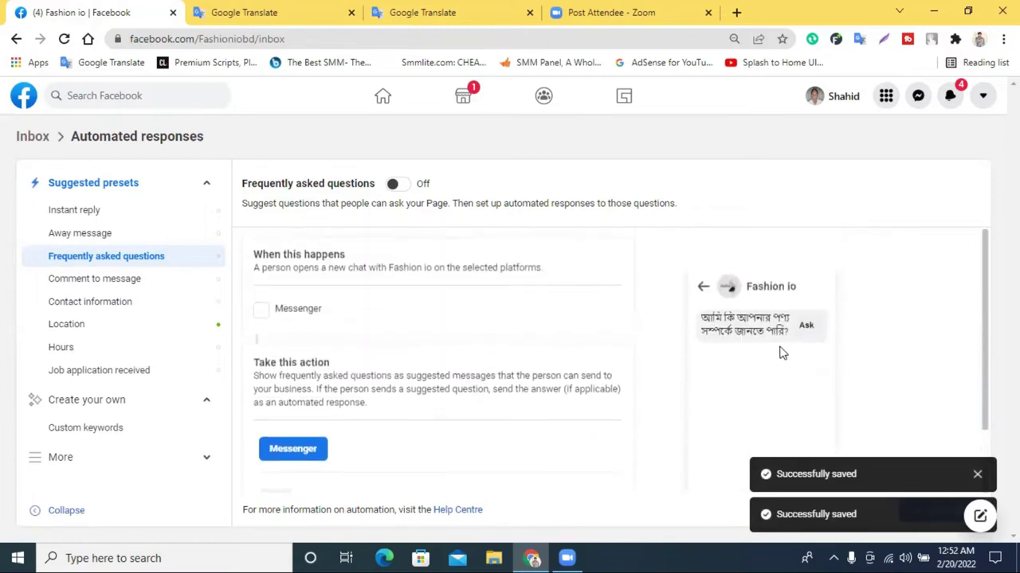
scroll(559, 357, down, 1)
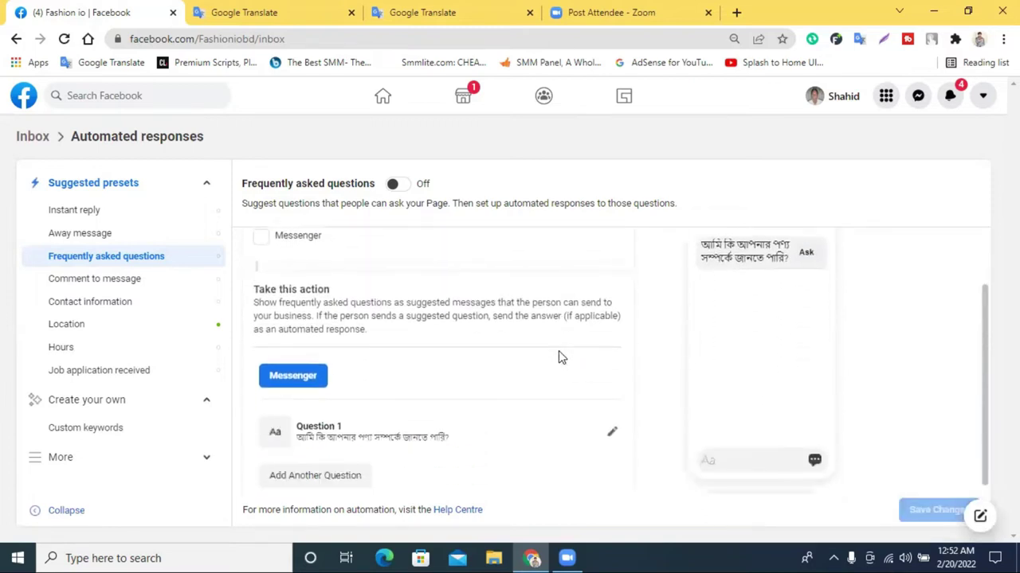
Step: Add another question to the frequently asked questions and open it for editing
scroll(558, 357, down, 1)
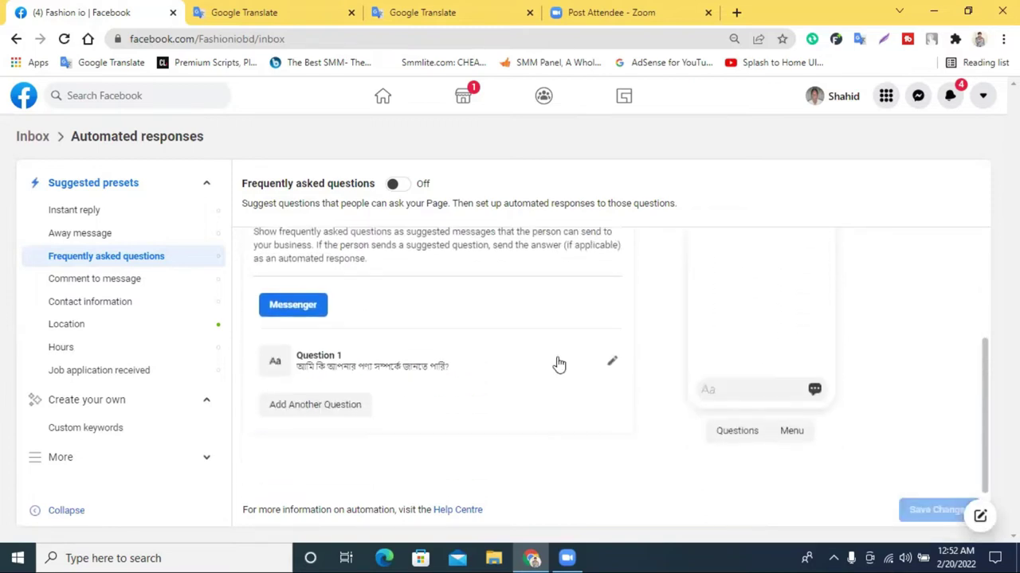
click(313, 402)
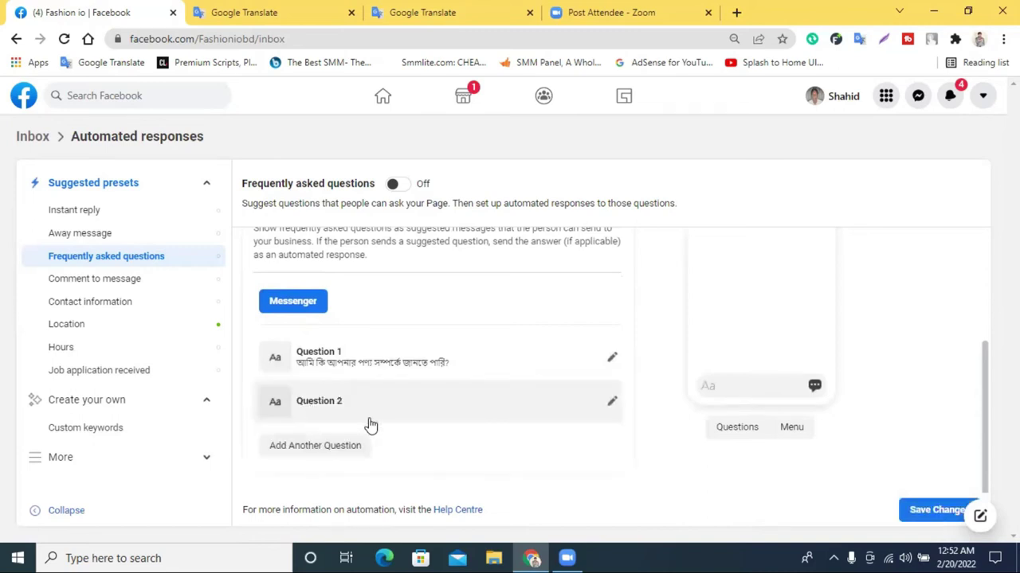
click(612, 404)
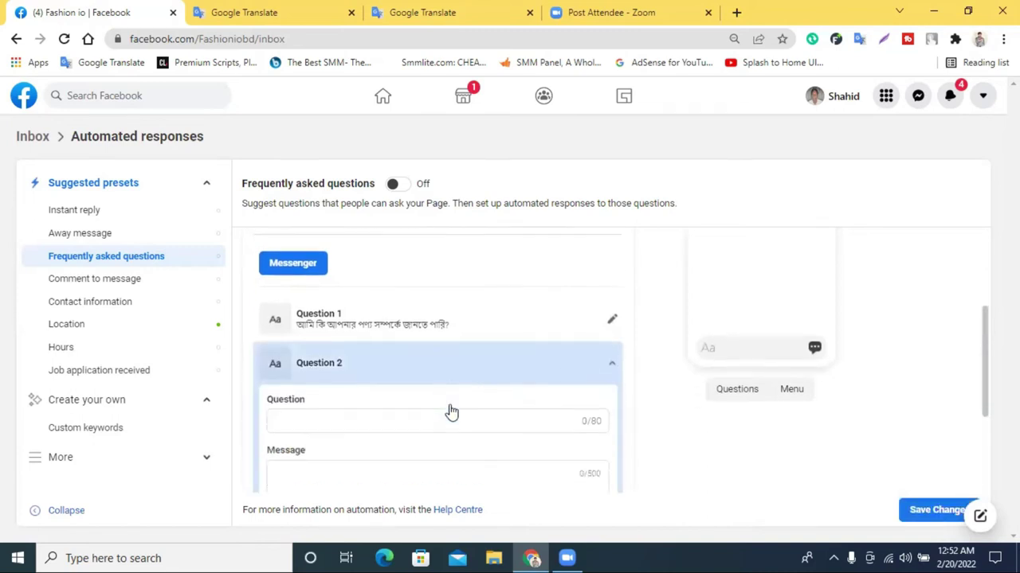
Step: Switch to Google Translate and copy the Bengali location question "আপনার অবস্থান কোথায় ?"
click(488, 7)
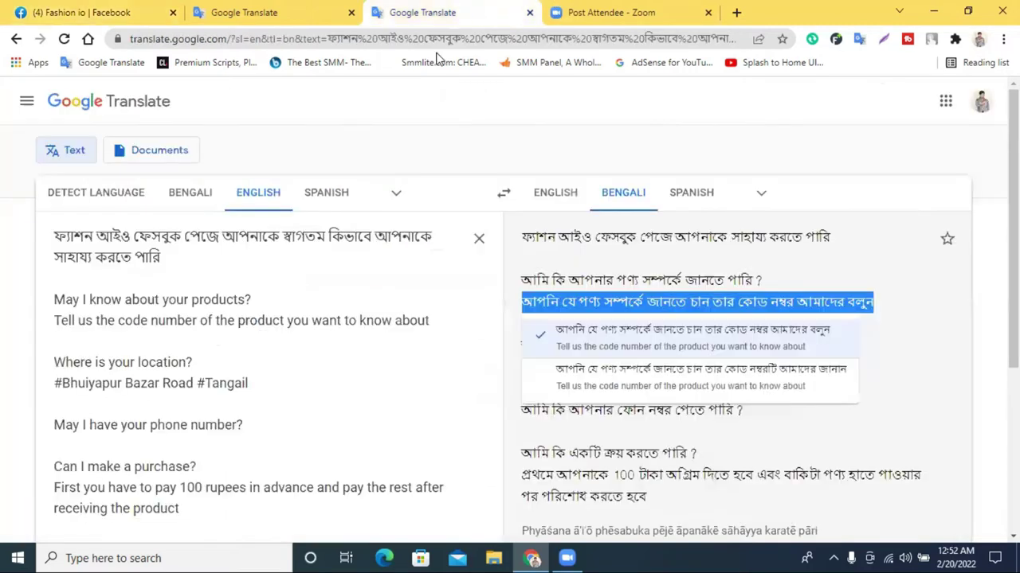
drag(440, 320, 128, 273)
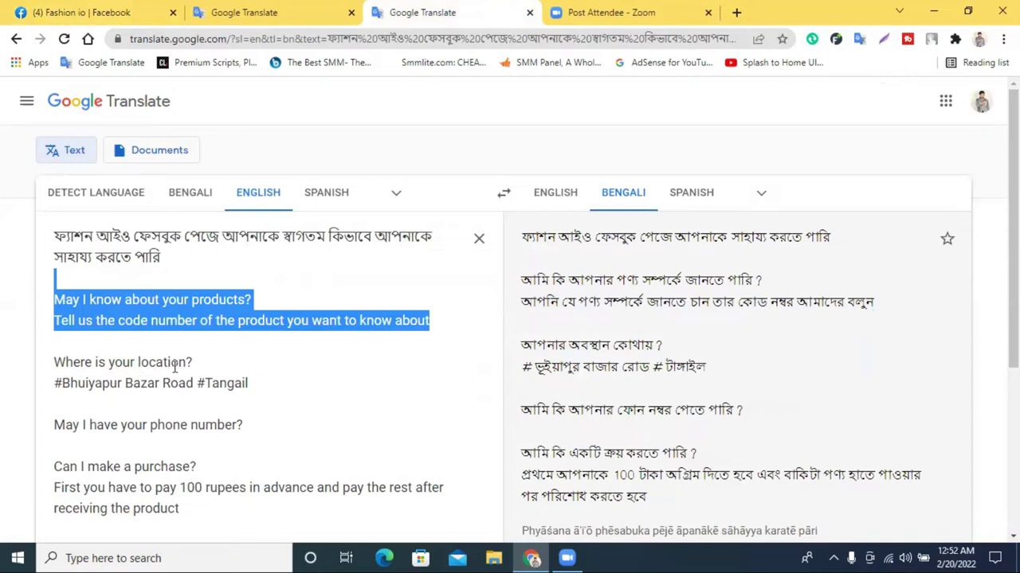
triple_click(598, 354)
right_click(633, 358)
click(637, 358)
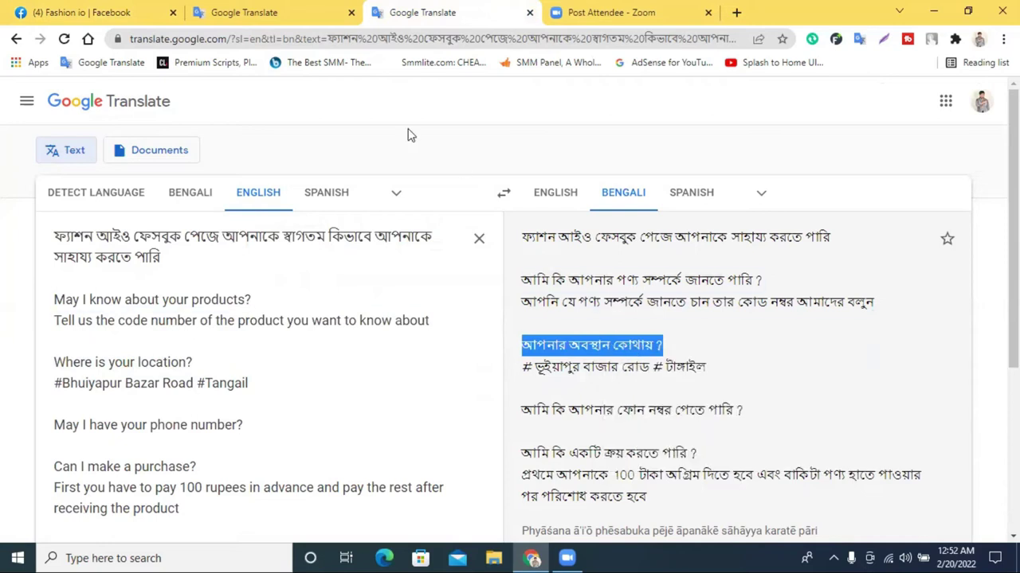
Step: Switch to the Facebook Page and paste the copied Bengali location question as Question 2's question text
click(107, 10)
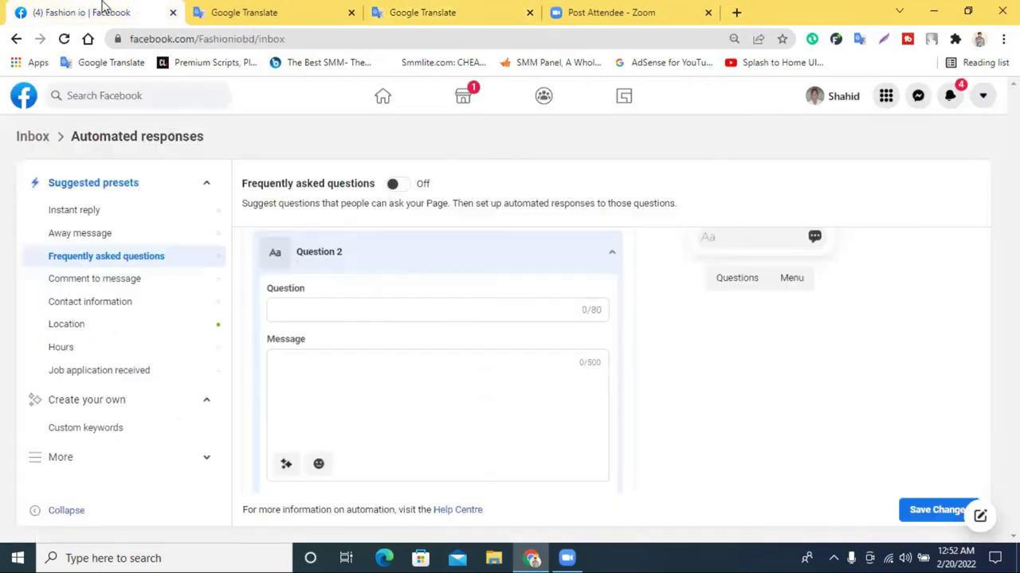
right_click(287, 308)
click(323, 423)
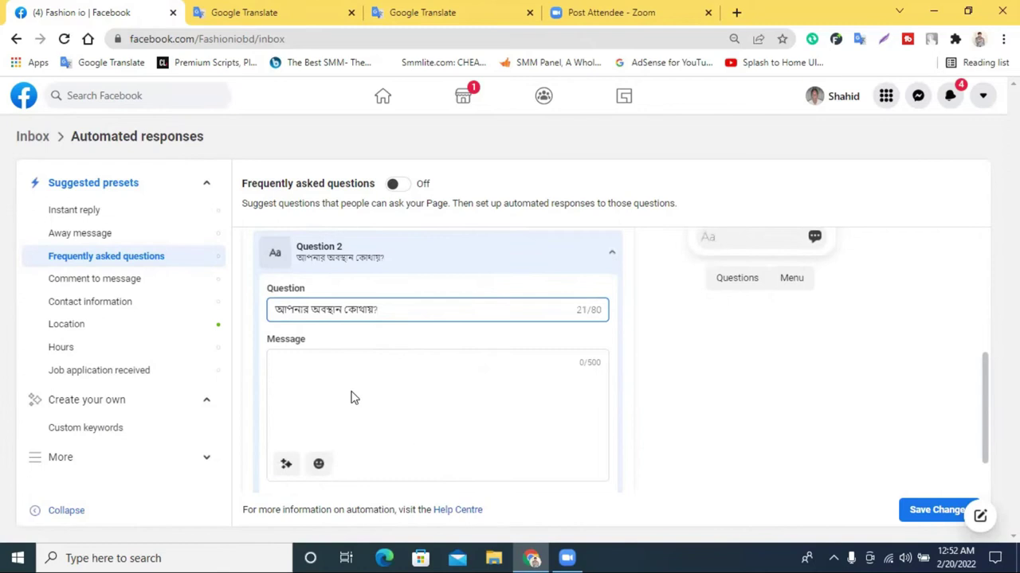
Step: Return to Google Translate and copy the Bengali address line that answers the location question
click(311, 11)
click(444, 10)
triple_click(601, 369)
right_click(598, 374)
click(607, 384)
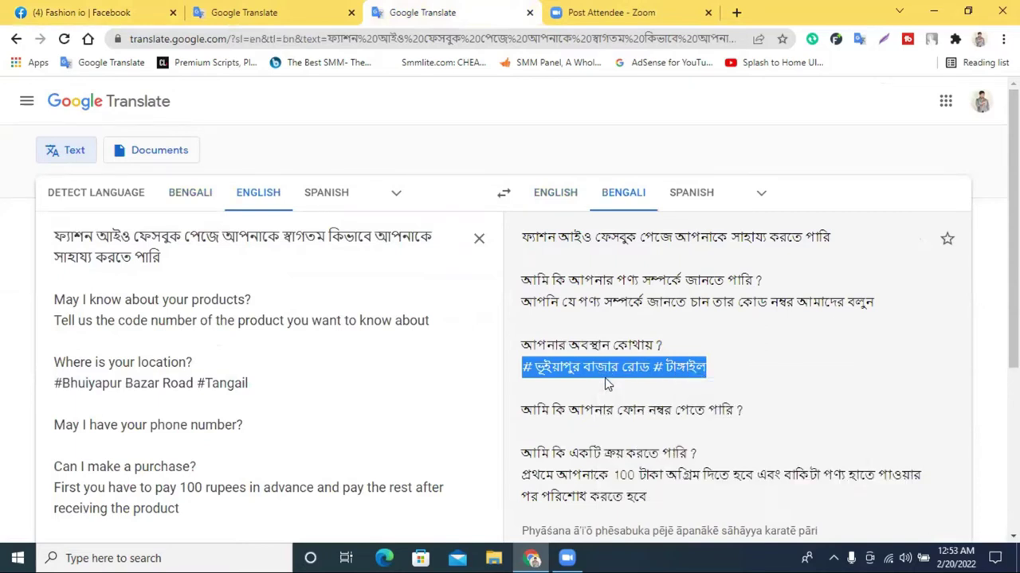
Step: Switch to the Facebook Page, paste the copied Bengali address line as Question 2's message, and save the changes
click(109, 10)
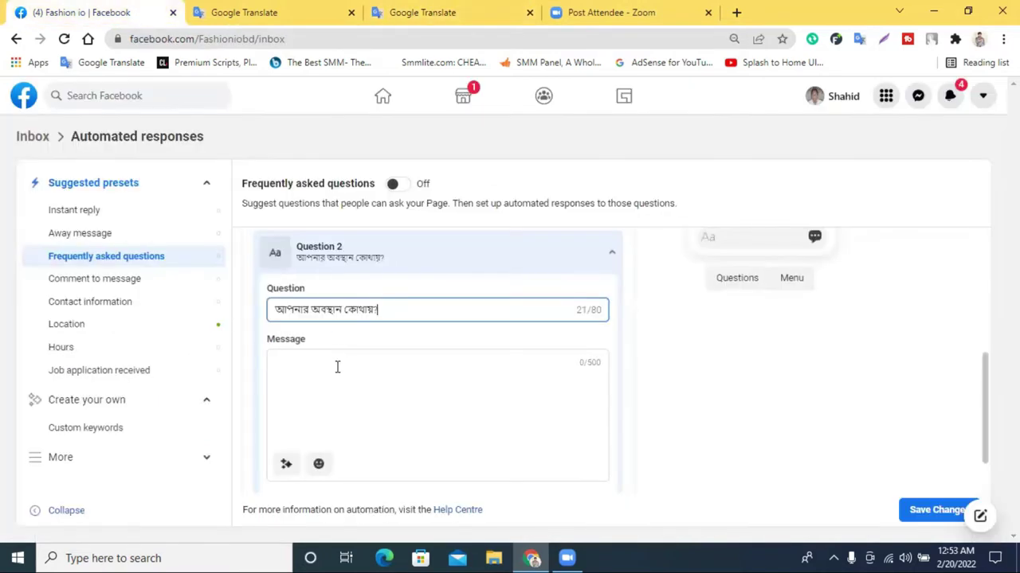
right_click(337, 367)
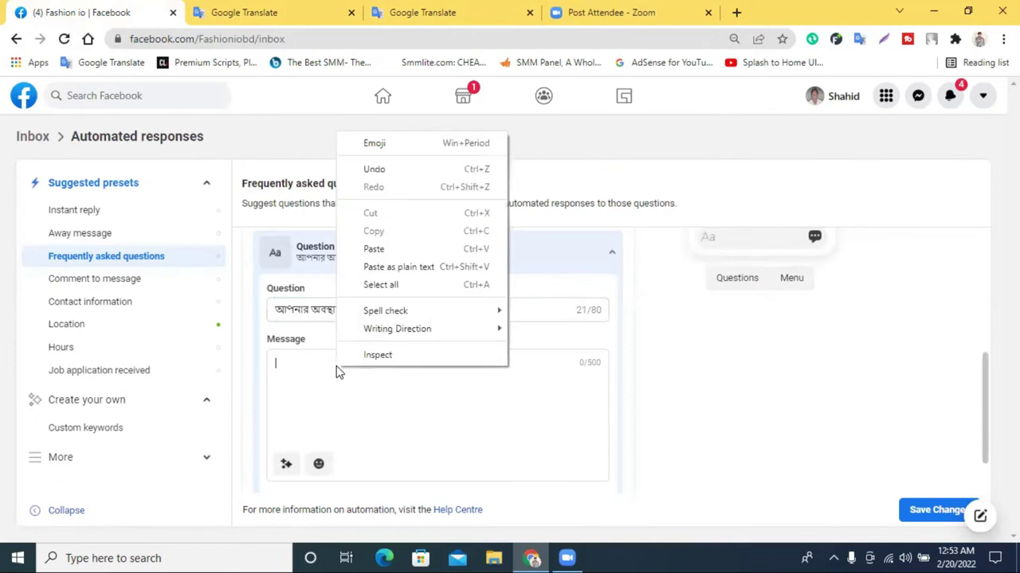
click(393, 249)
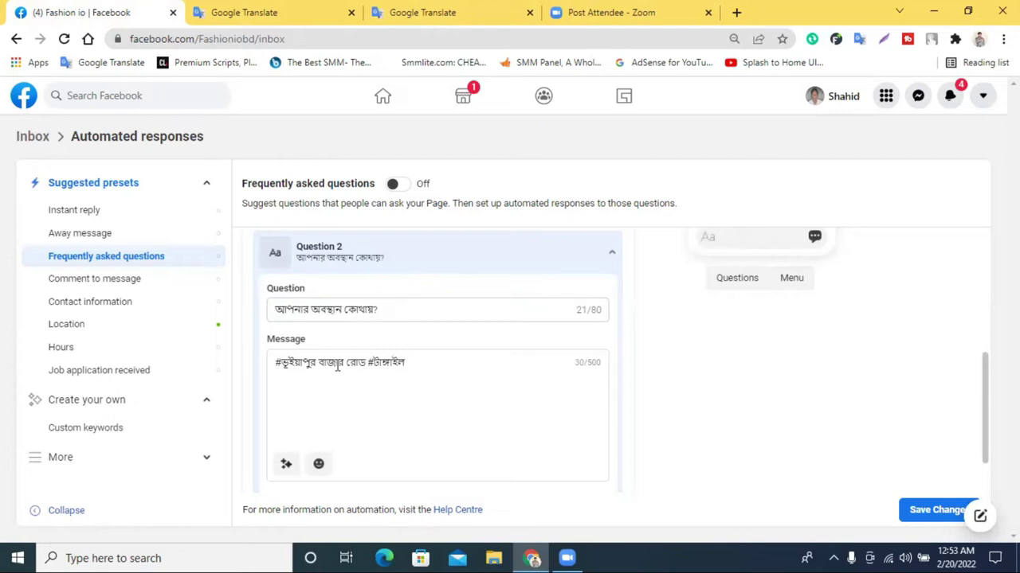
click(922, 511)
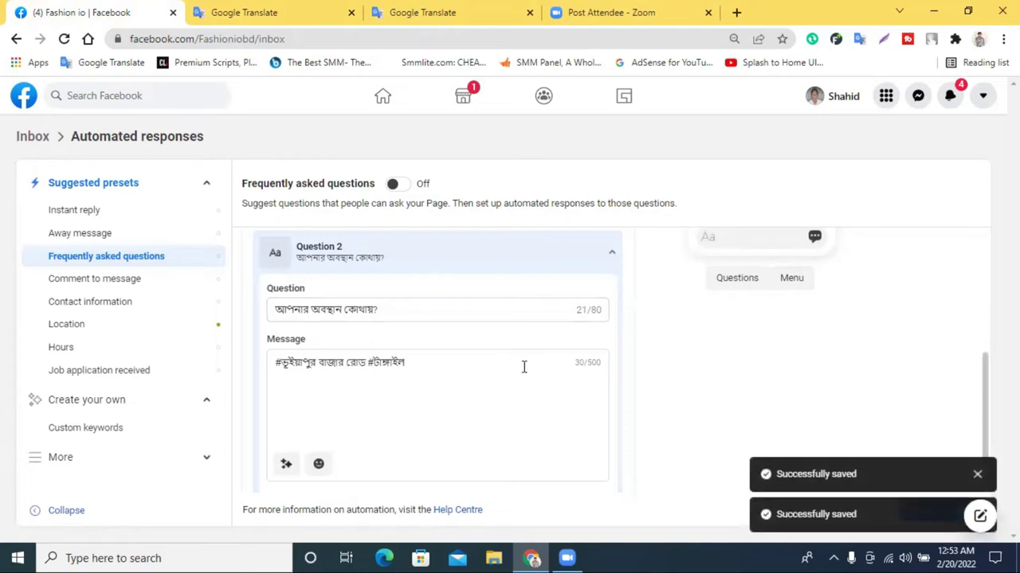
scroll(558, 343, up, 1)
click(610, 329)
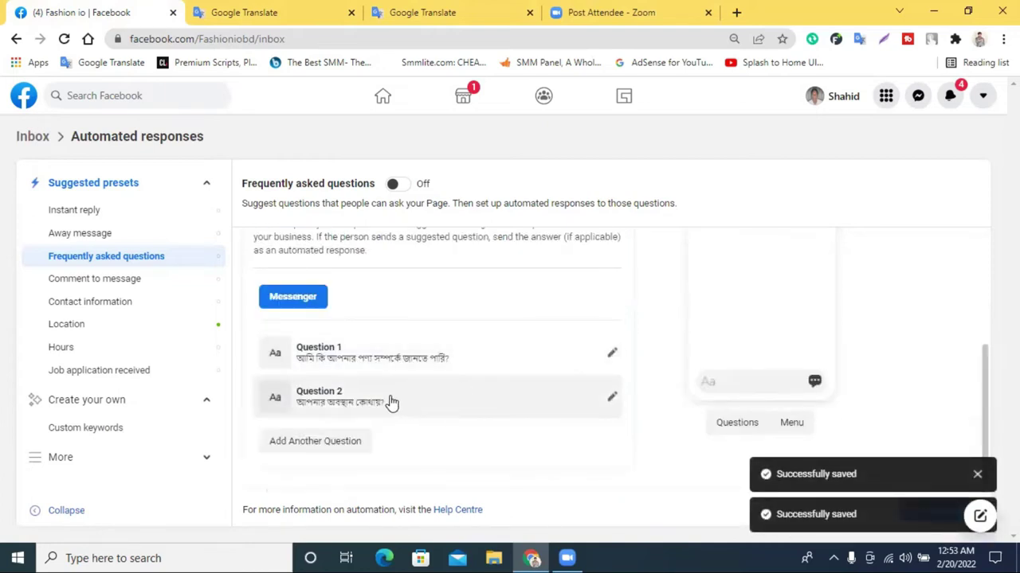
Step: Add a third question to the frequently asked questions and open its question text for editing
scroll(721, 353, up, 2)
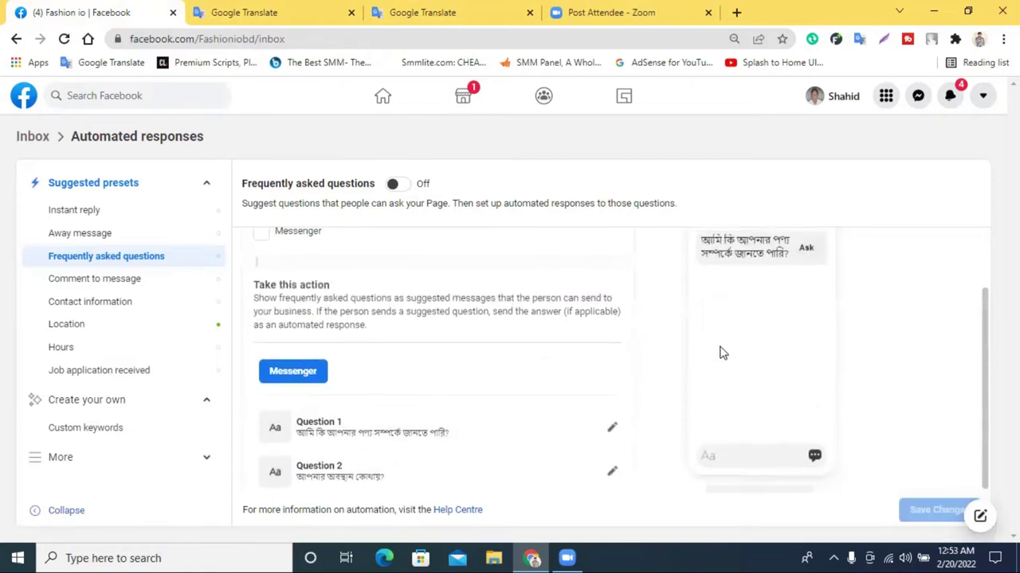
scroll(721, 353, up, 2)
scroll(414, 439, down, 3)
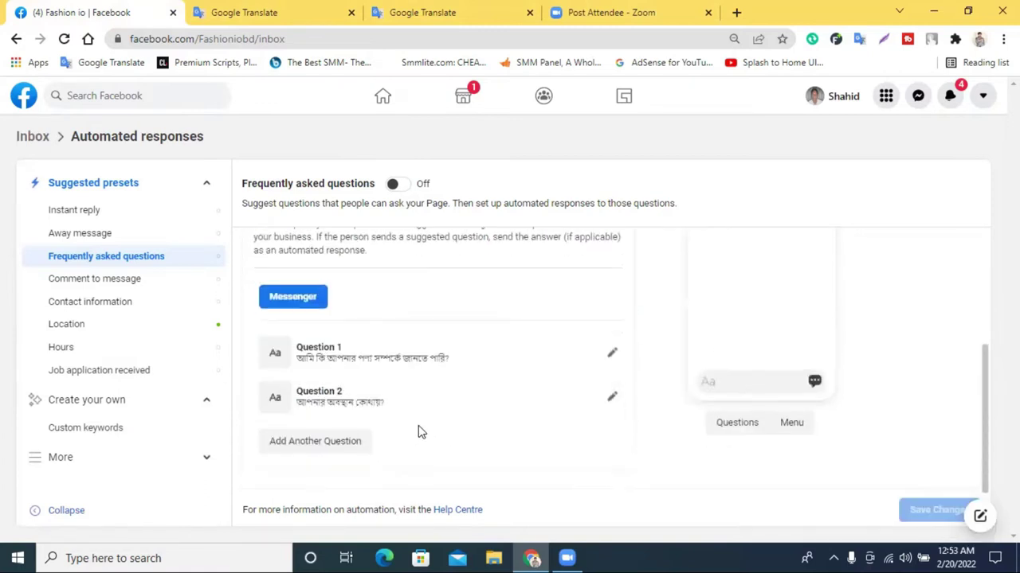
scroll(462, 417, up, 3)
scroll(463, 420, down, 4)
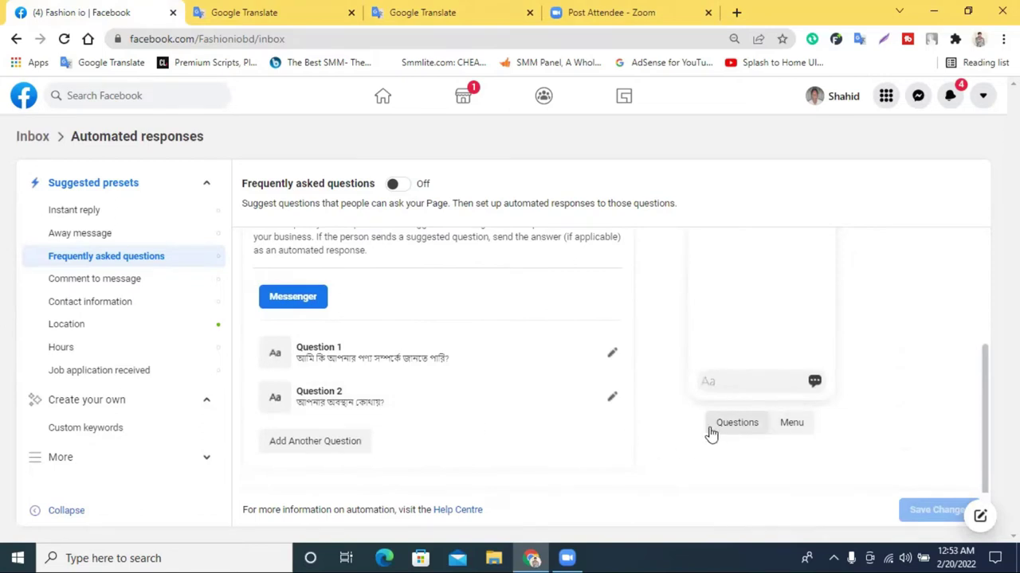
click(327, 449)
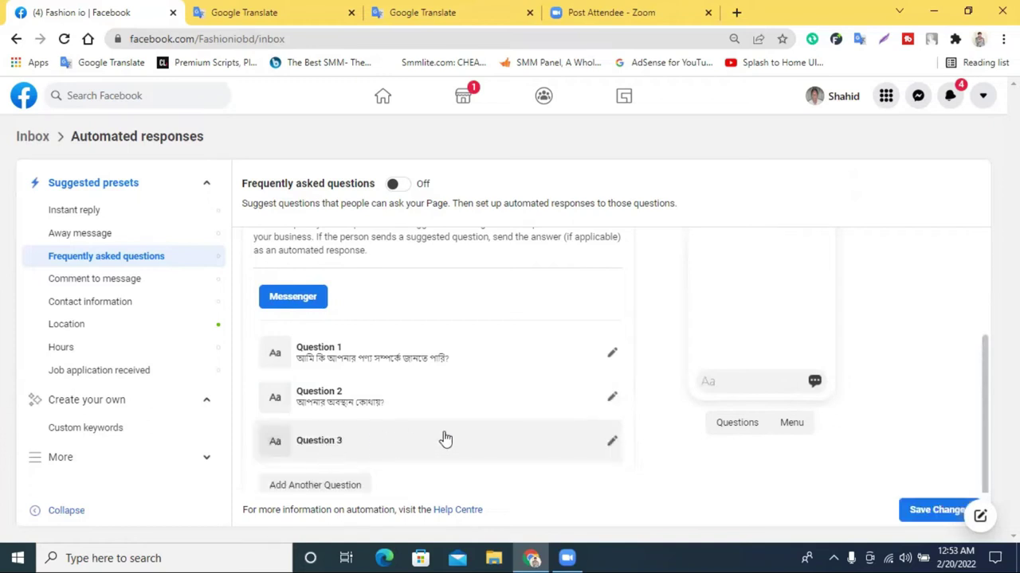
click(610, 443)
scroll(367, 419, down, 2)
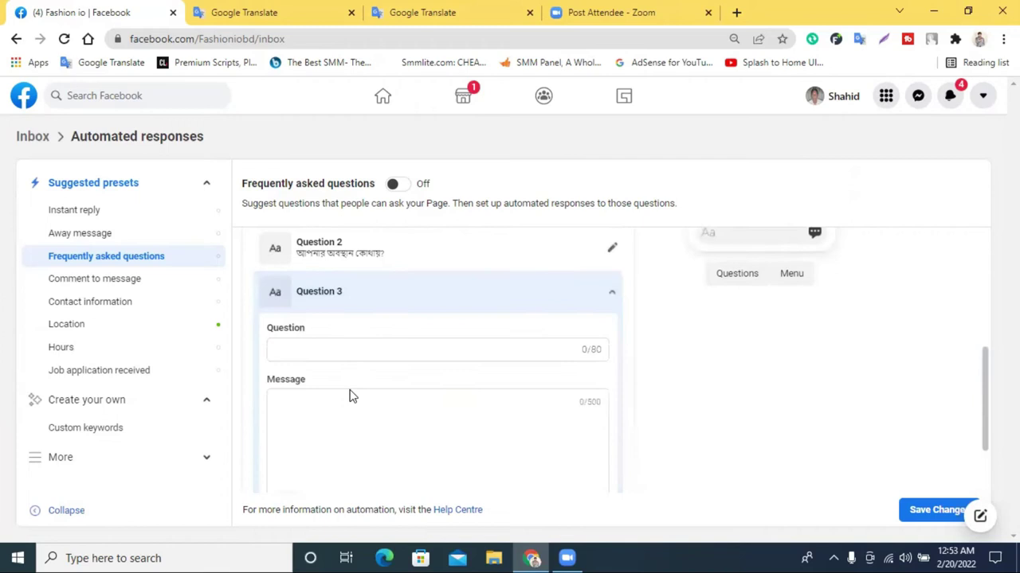
click(318, 351)
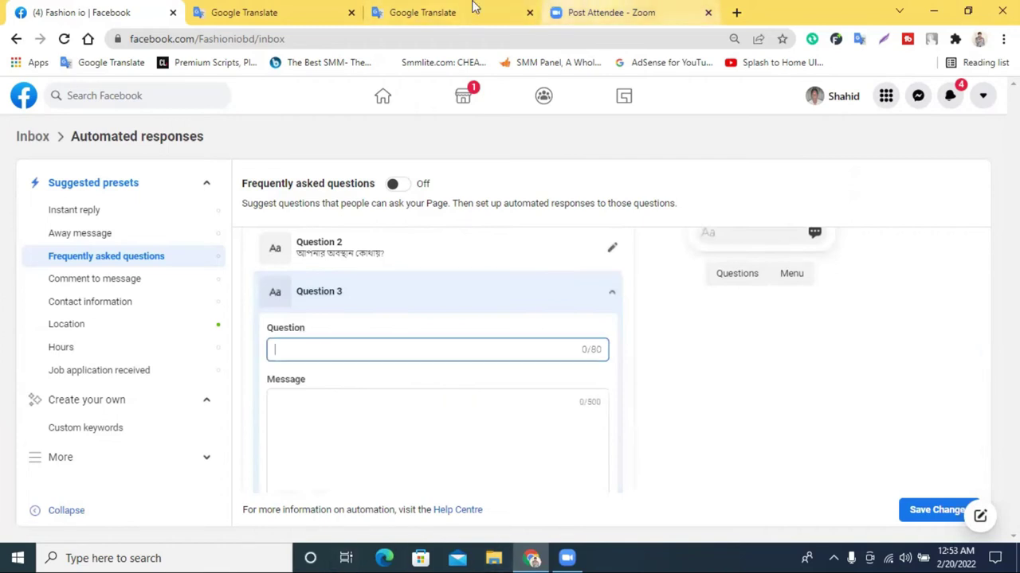
Step: Switch to Google Translate and copy the Bengali phone number question "আমি কি আপনার ফোন নম্বর পেতে পারি ?"
click(410, 6)
scroll(219, 351, down, 1)
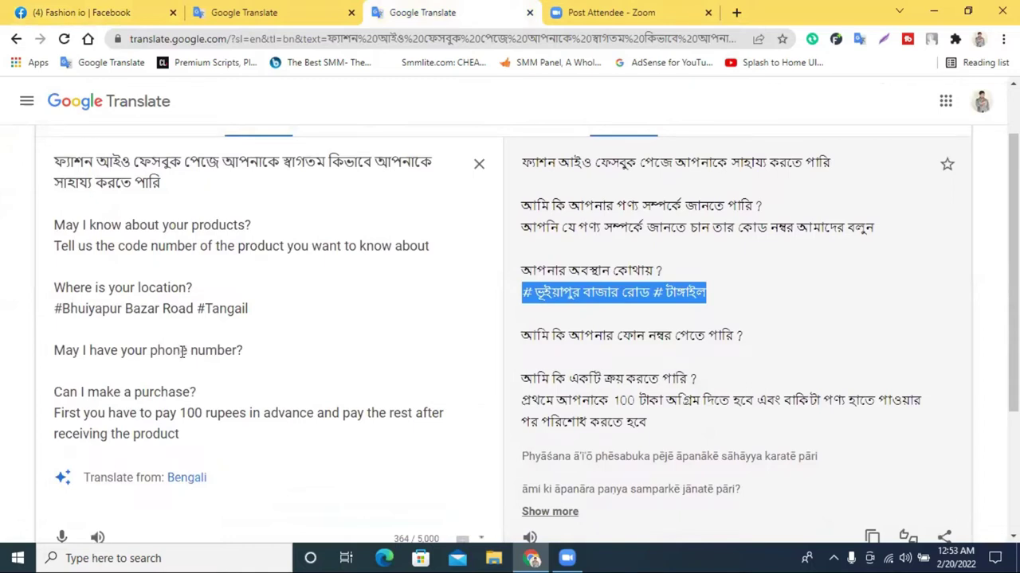
triple_click(610, 338)
right_click(613, 340)
click(638, 348)
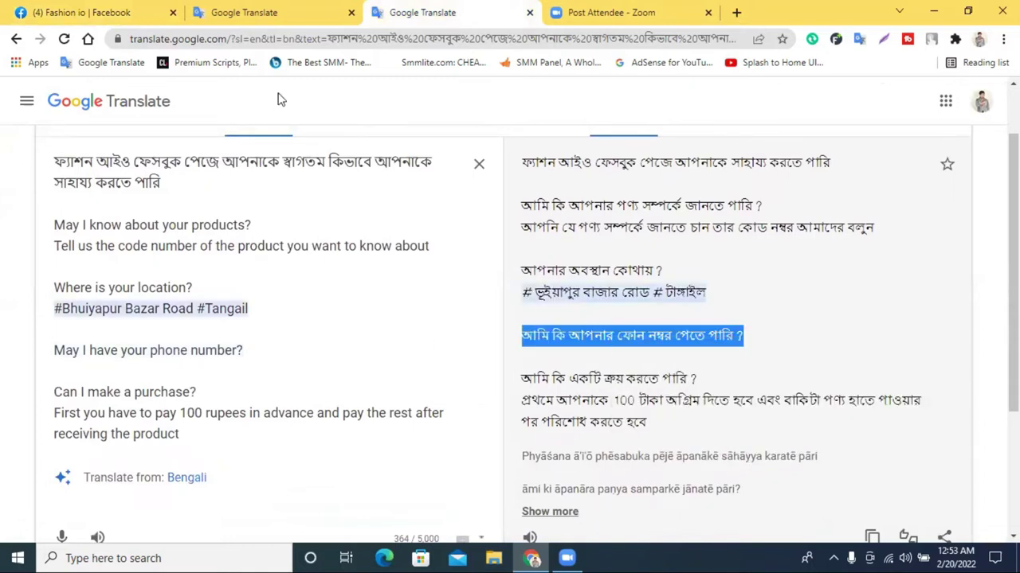
Step: Switch to the Facebook Page and paste the copied Bengali phone number question as Question 3's question text
click(116, 6)
right_click(293, 353)
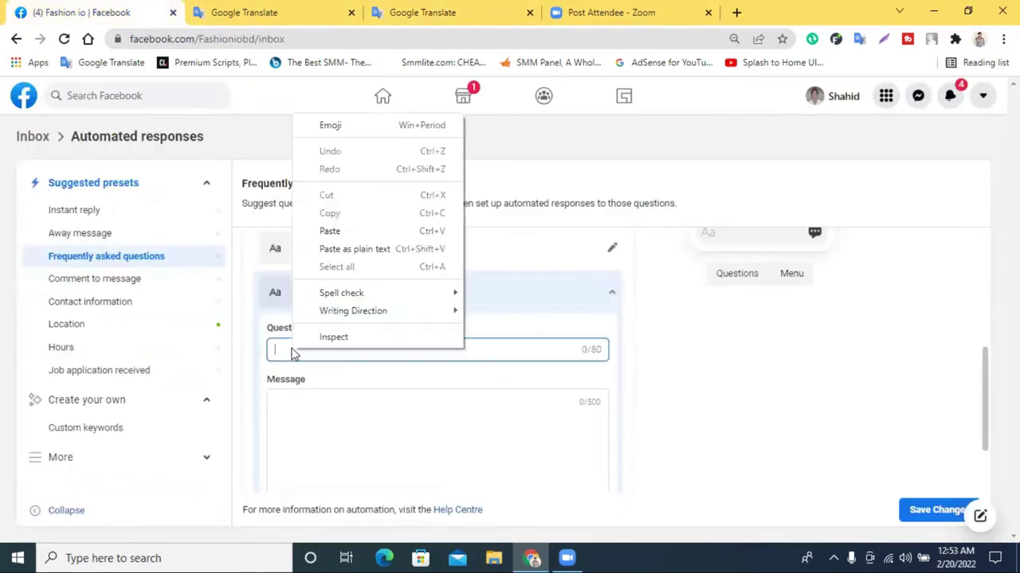
click(330, 231)
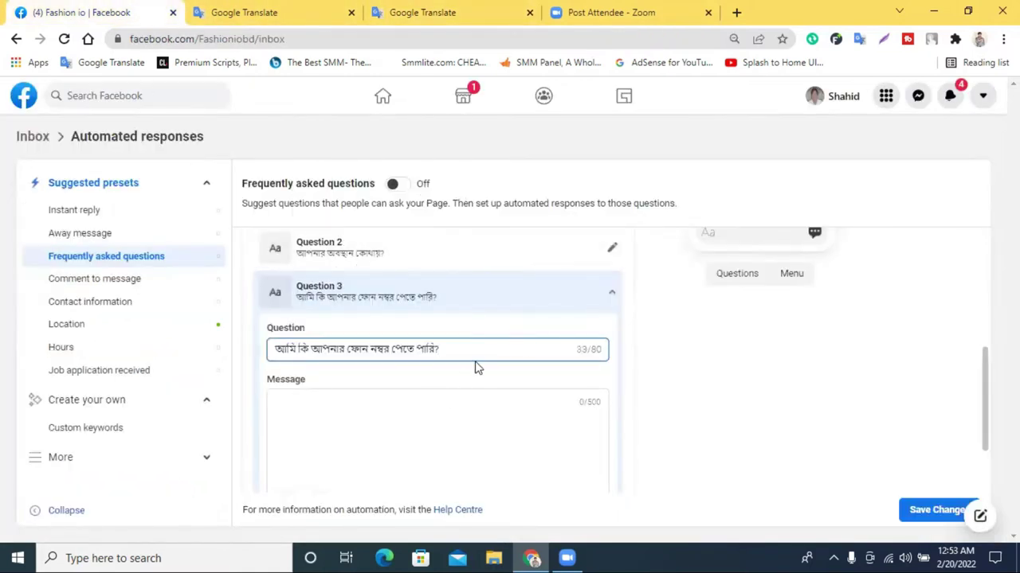
Step: Enter the business phone number as Question 3's message and save the changes
click(393, 13)
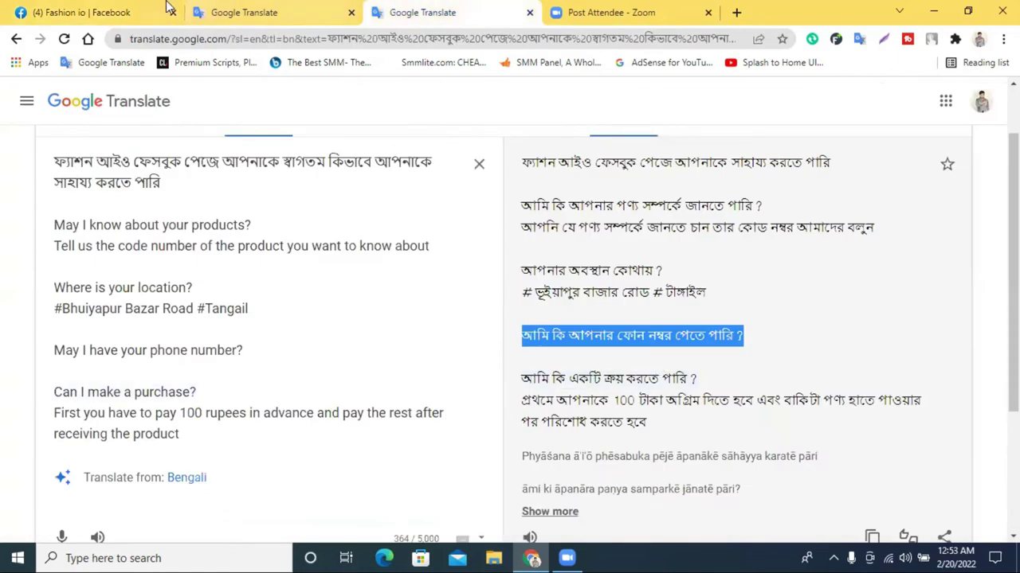
click(127, 12)
click(321, 398)
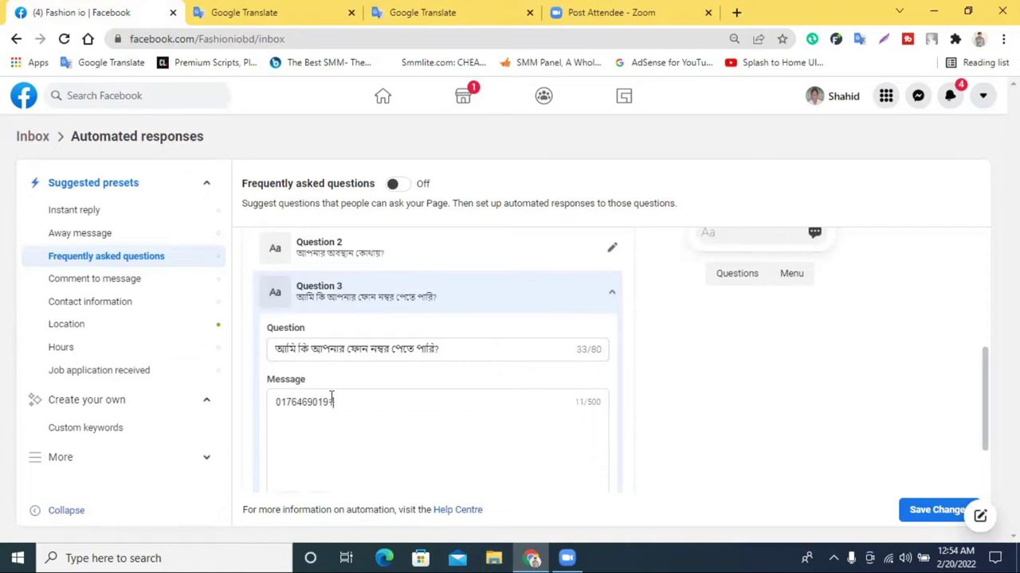
click(916, 510)
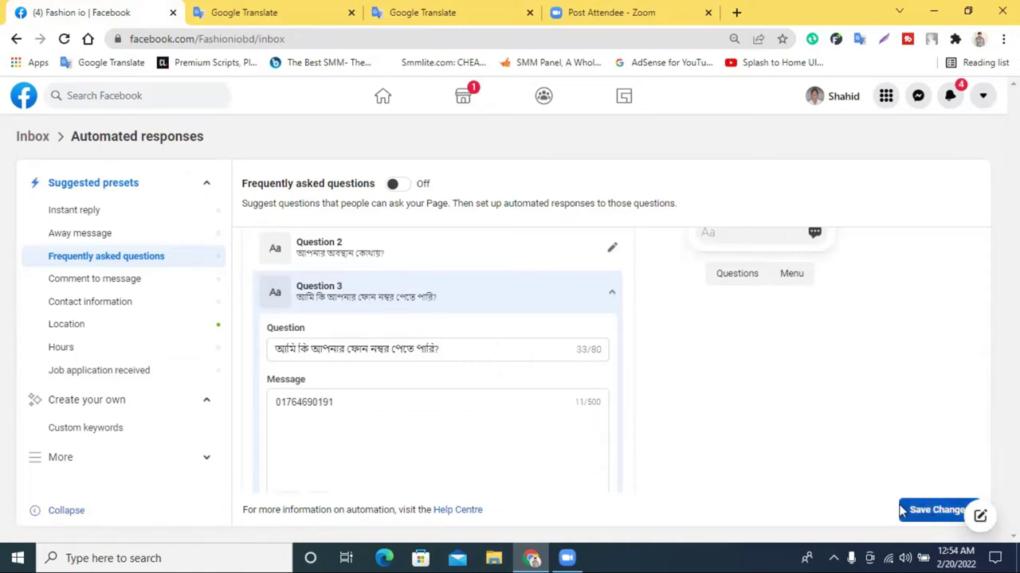
Step: Examine the Messenger chat preview of the frequently asked questions in both its menu and questions views
scroll(642, 392, up, 5)
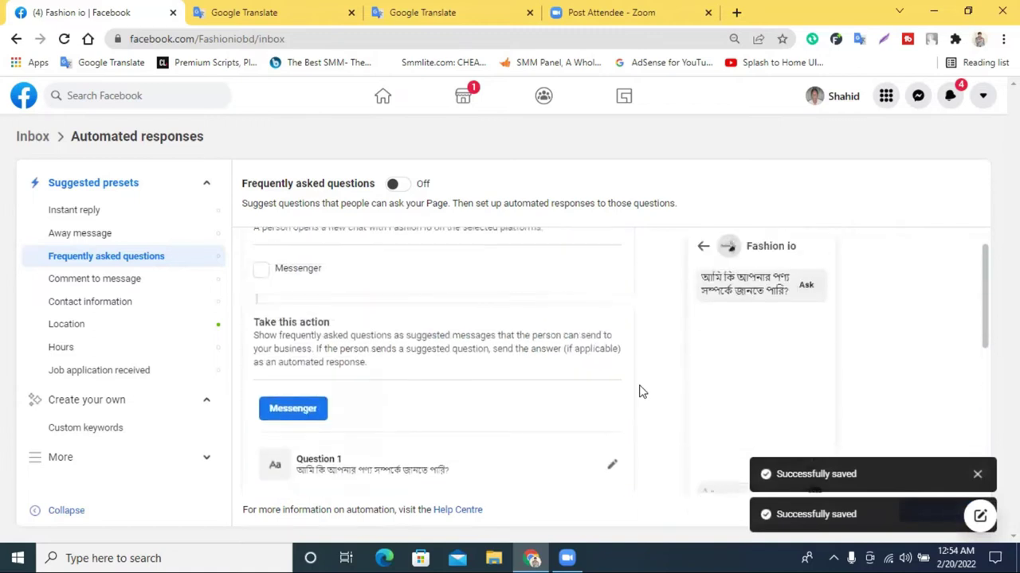
scroll(729, 334, down, 5)
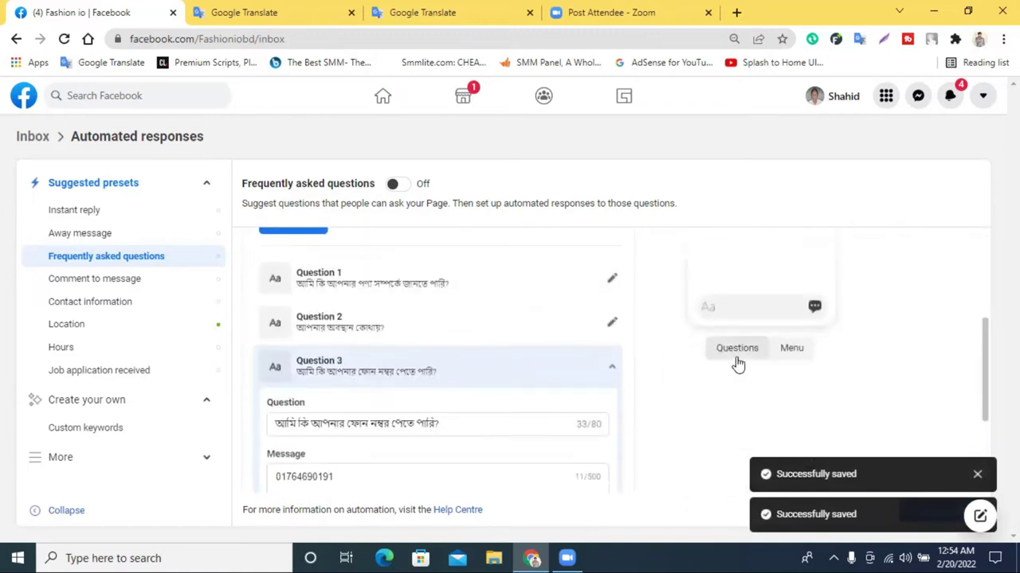
scroll(737, 362, up, 5)
scroll(731, 365, down, 5)
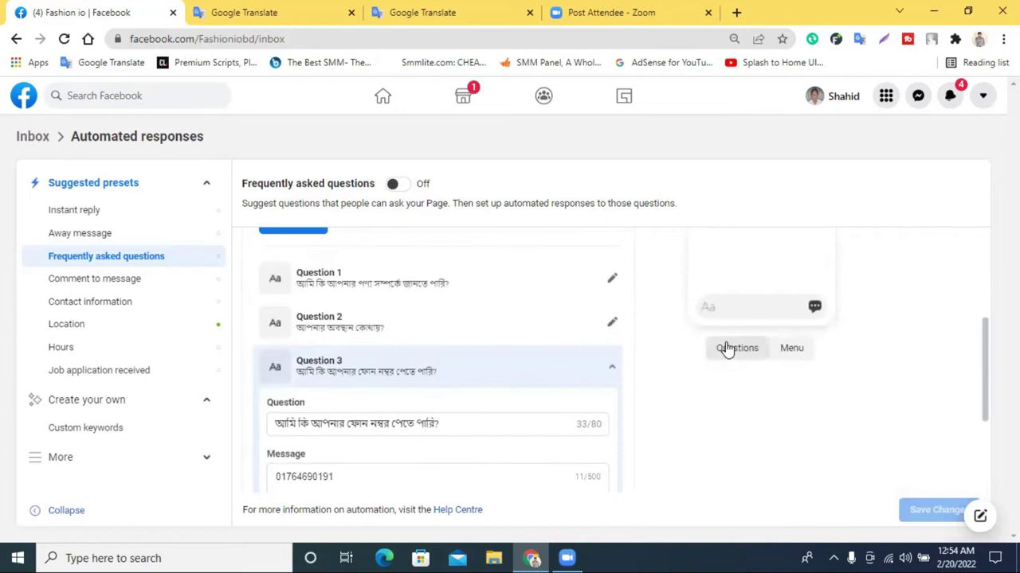
click(748, 356)
scroll(741, 363, up, 2)
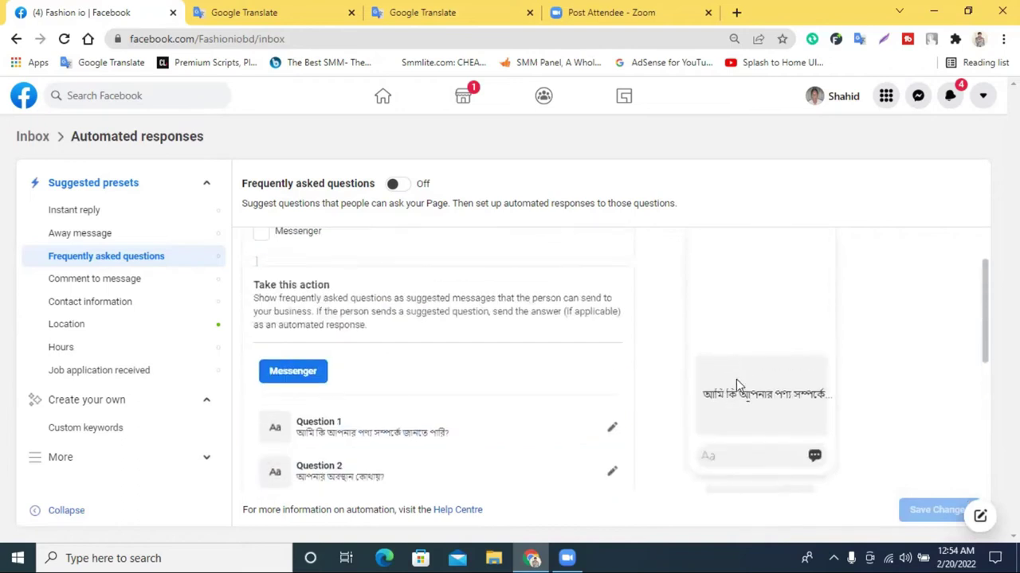
scroll(801, 430, down, 2)
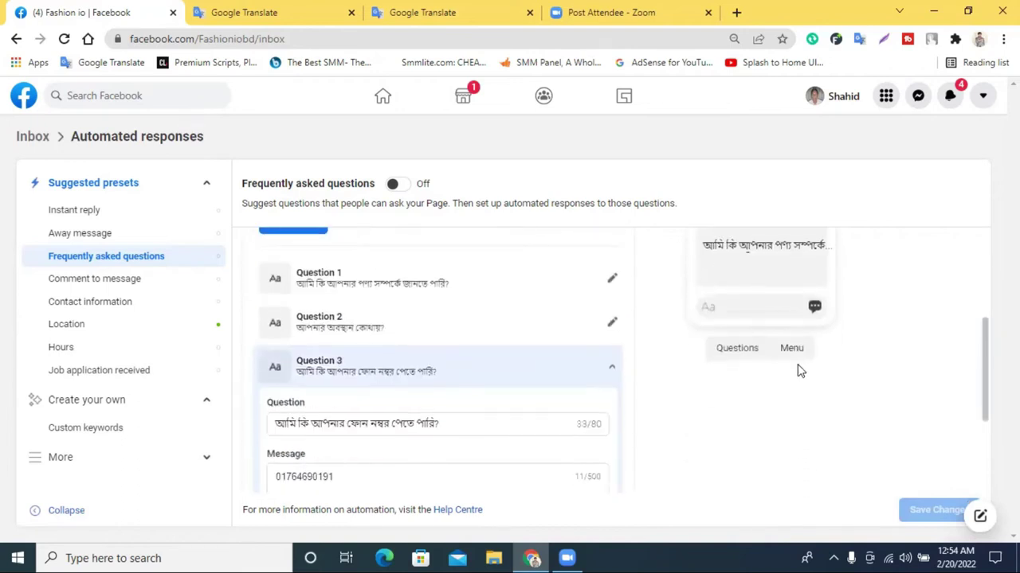
click(724, 363)
scroll(740, 365, up, 3)
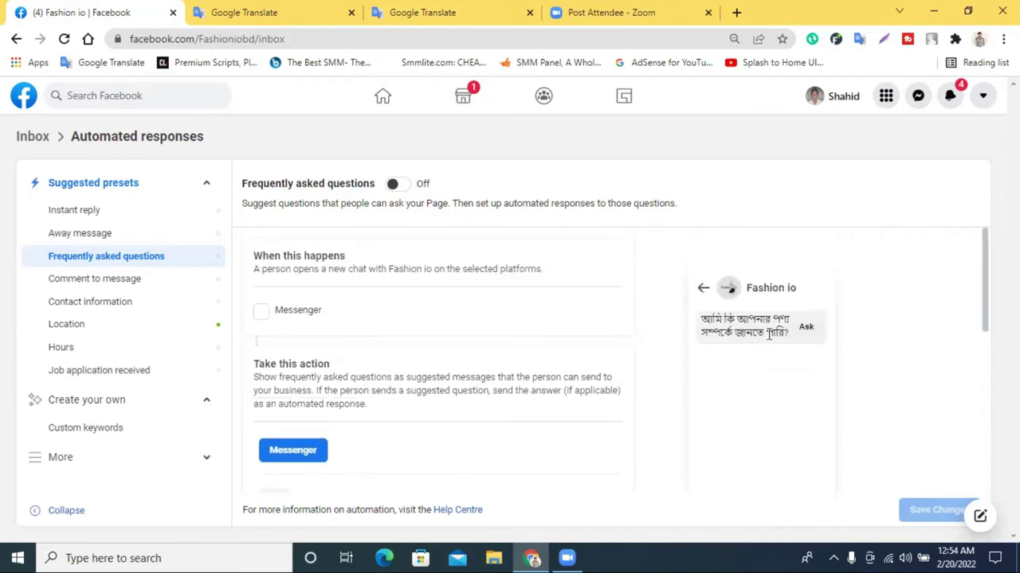
Step: Collapse Question 3 and add a fourth question to the frequently asked questions
scroll(378, 344, down, 3)
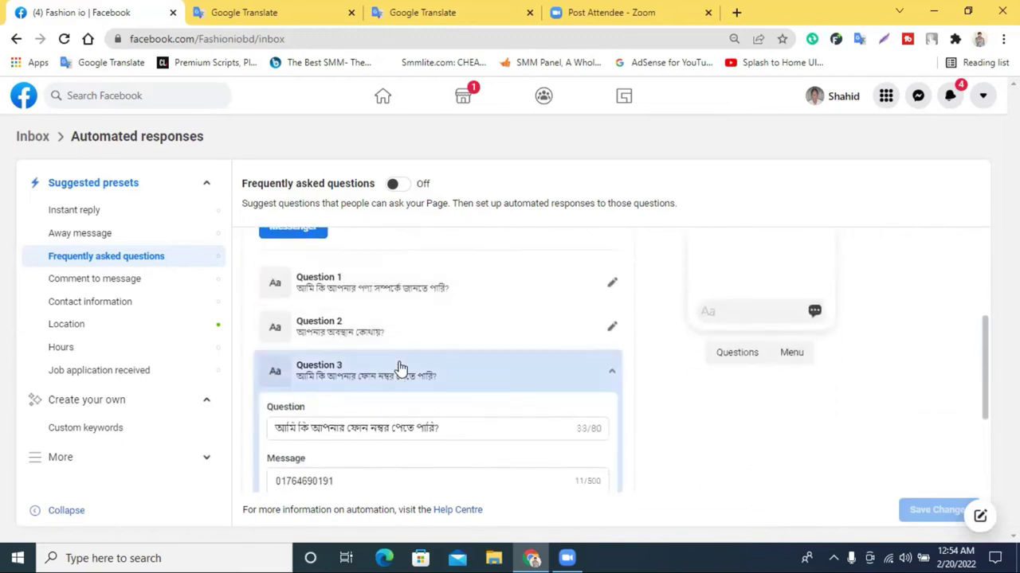
click(613, 374)
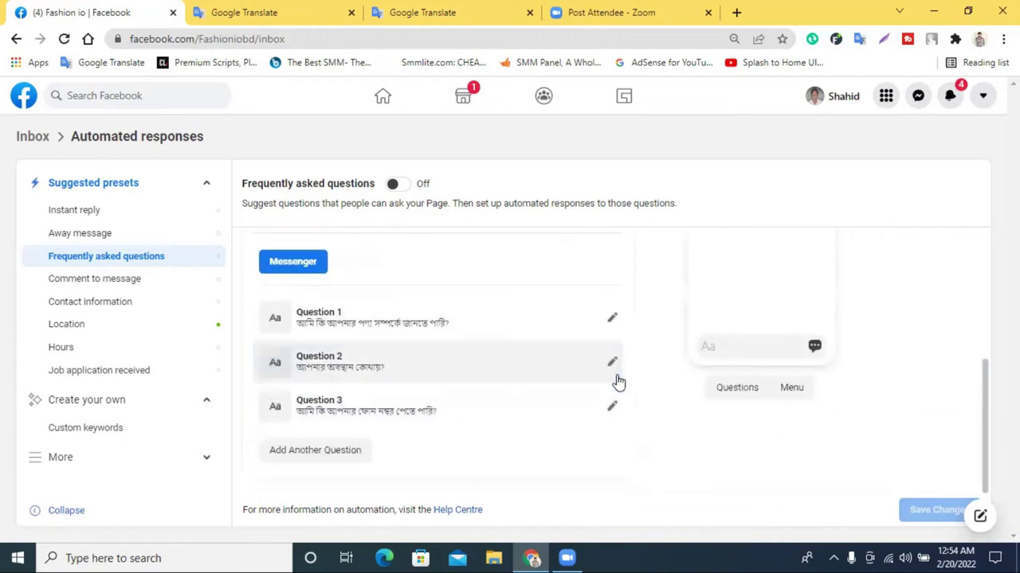
click(325, 461)
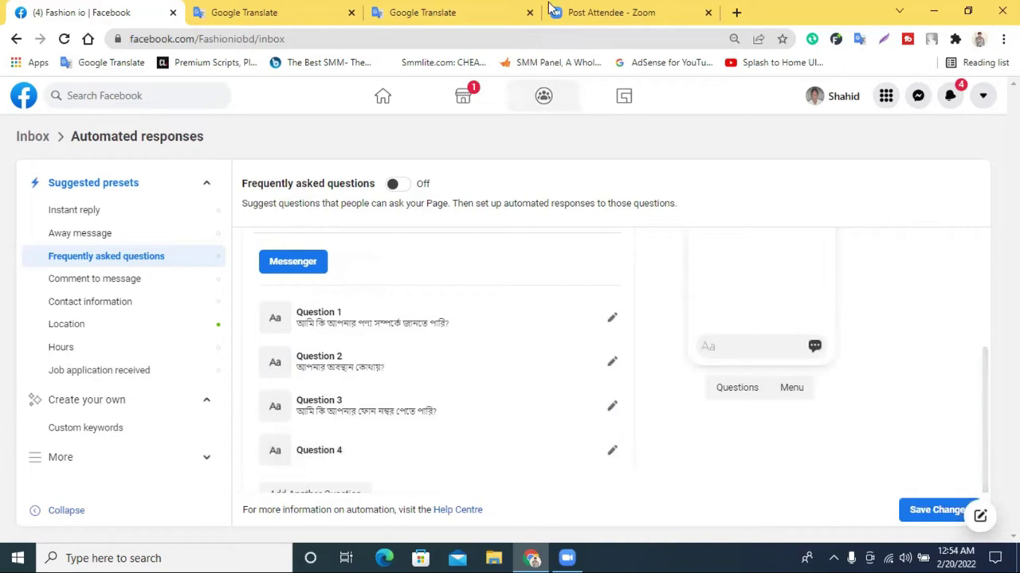
Step: Switch to Google Translate and copy the Bengali purchase question "আমি কি একটি ক্রয় করতে পারি ?"
click(409, 12)
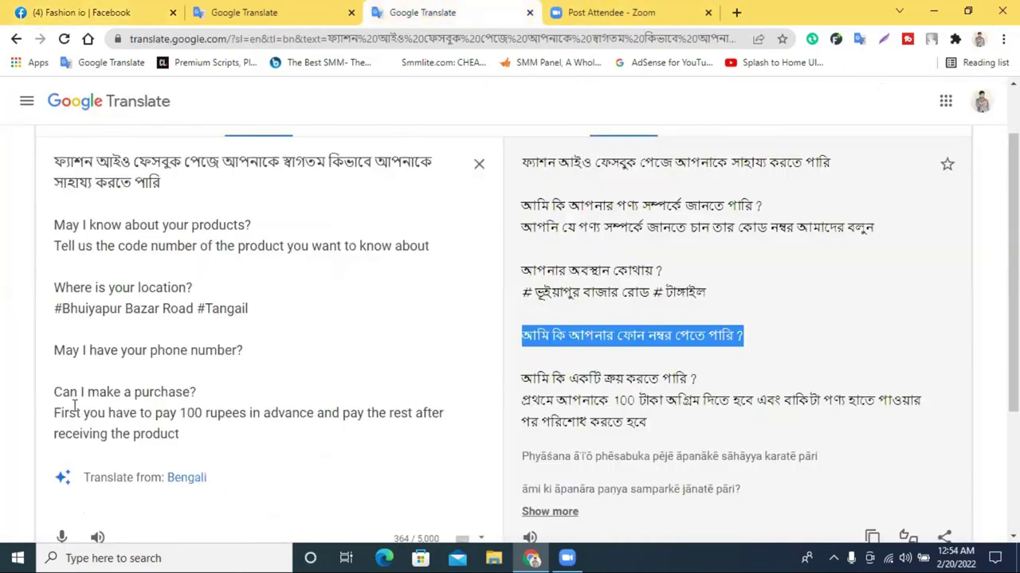
triple_click(593, 388)
right_click(613, 389)
click(635, 392)
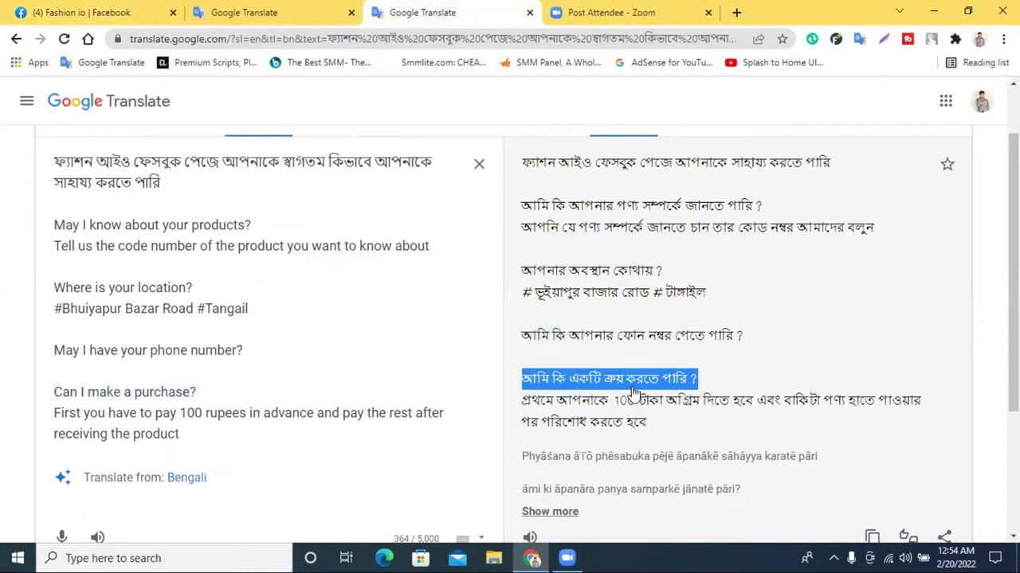
Step: Return to the Facebook Page, open Question 4 for editing, and paste the copied Bengali purchase question as its question text
click(100, 10)
scroll(329, 410, down, 1)
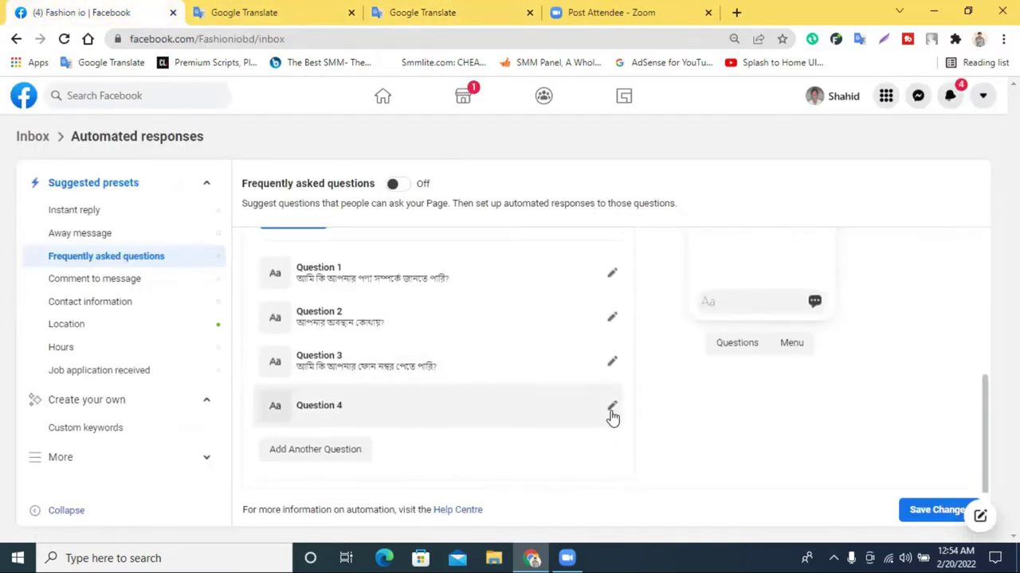
click(611, 407)
right_click(323, 464)
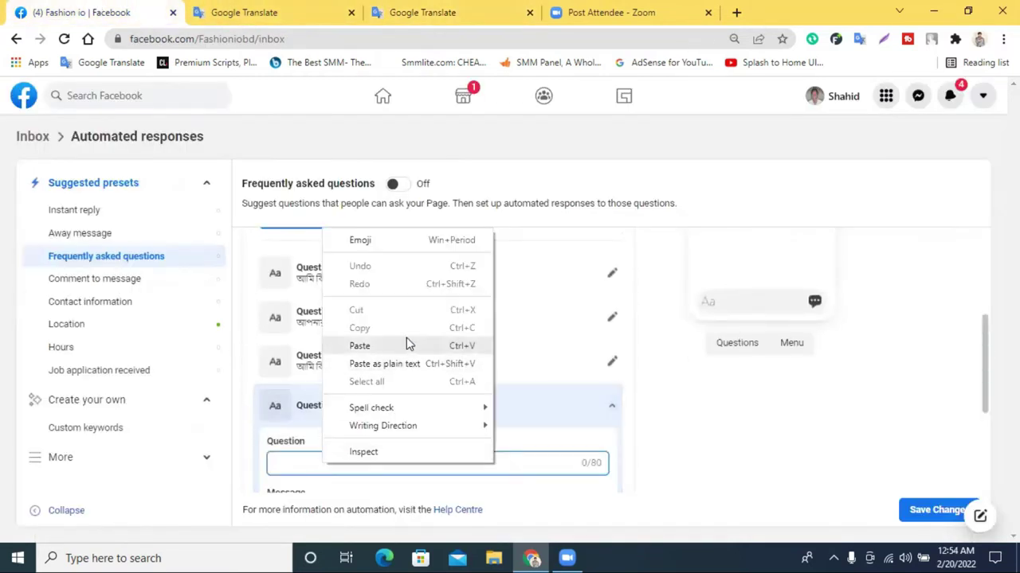
click(405, 343)
Step: Switch to Google Translate and copy the Bengali answer about paying 100 taka in advance and the rest on receiving the product
click(613, 12)
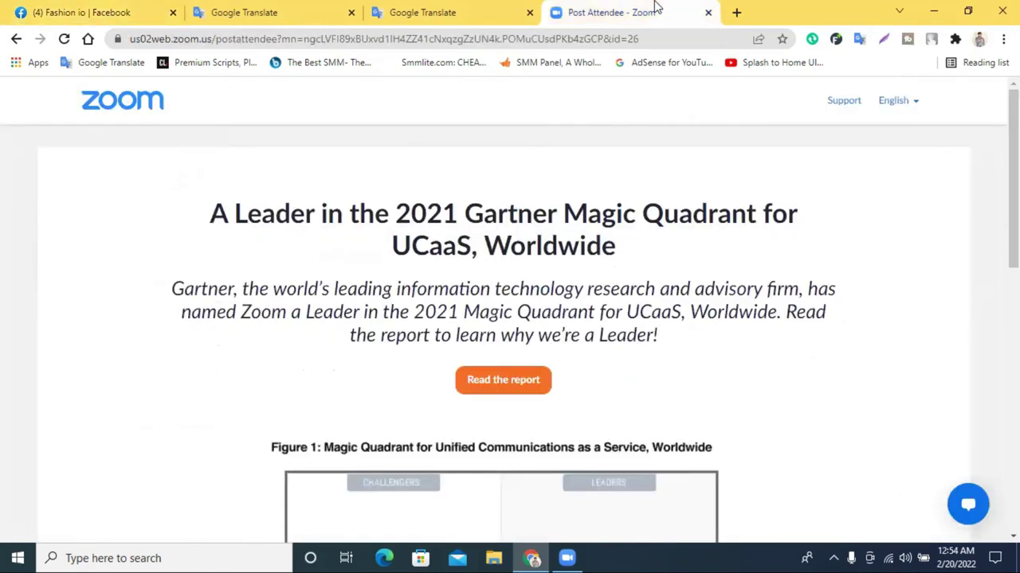
click(413, 15)
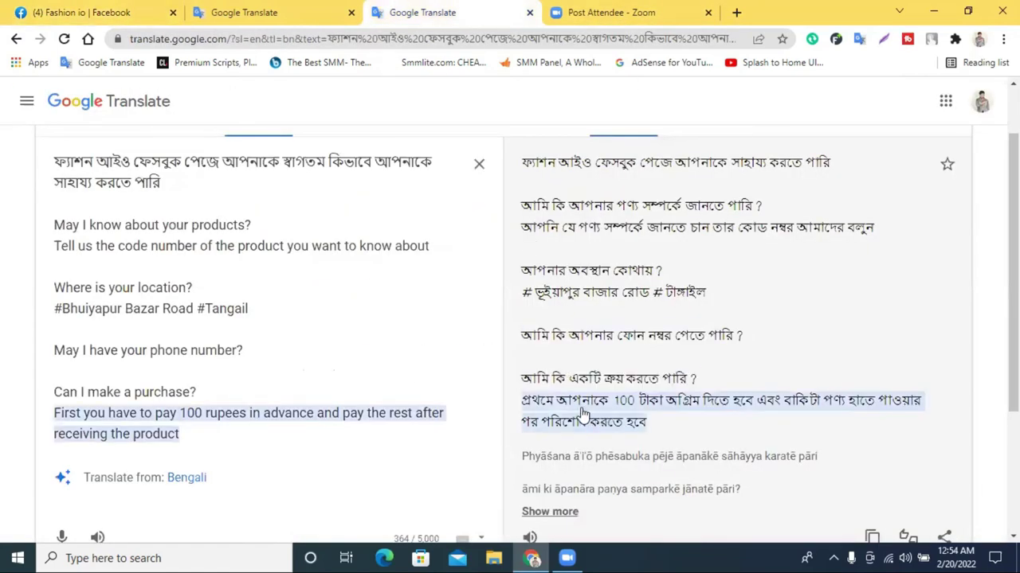
triple_click(584, 415)
right_click(586, 413)
Step: Return to the Facebook Page and paste the copied Bengali answer about paying 100 taka in advance as Question 4's message
click(145, 8)
click(101, 9)
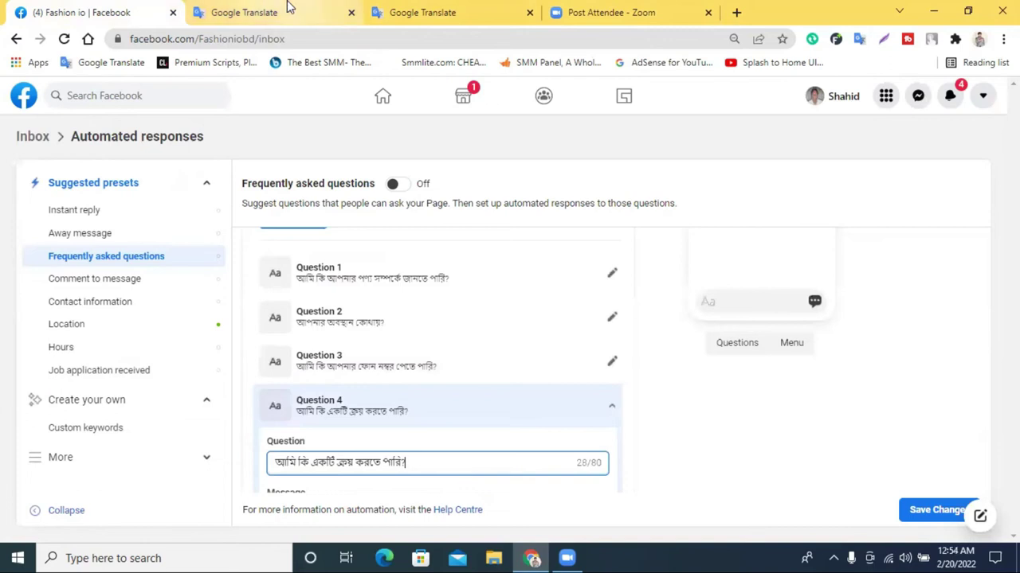
scroll(377, 307, down, 3)
click(311, 288)
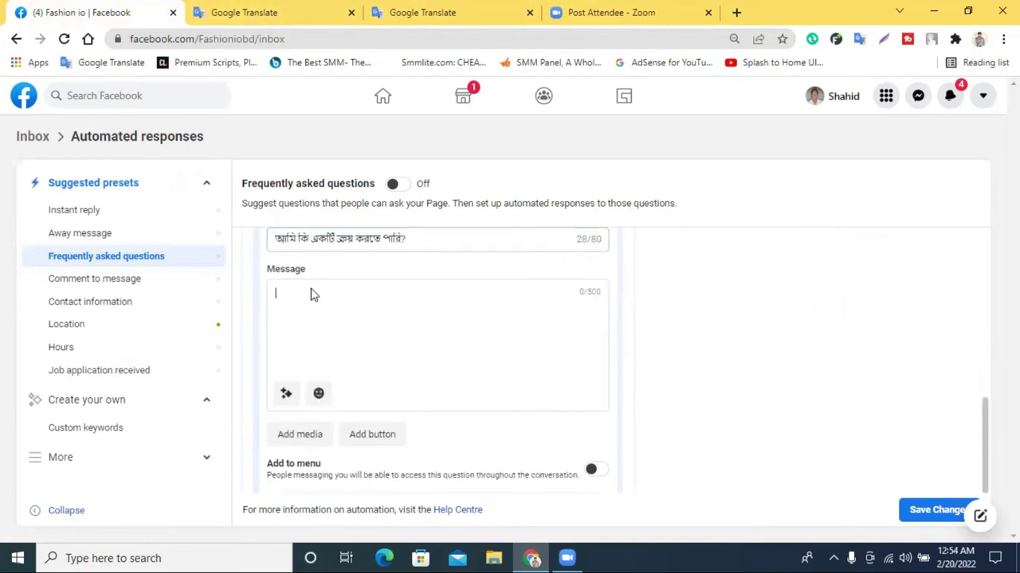
right_click(312, 288)
click(357, 402)
Step: Turn on the frequently asked questions response and save the changes
scroll(358, 327, up, 1)
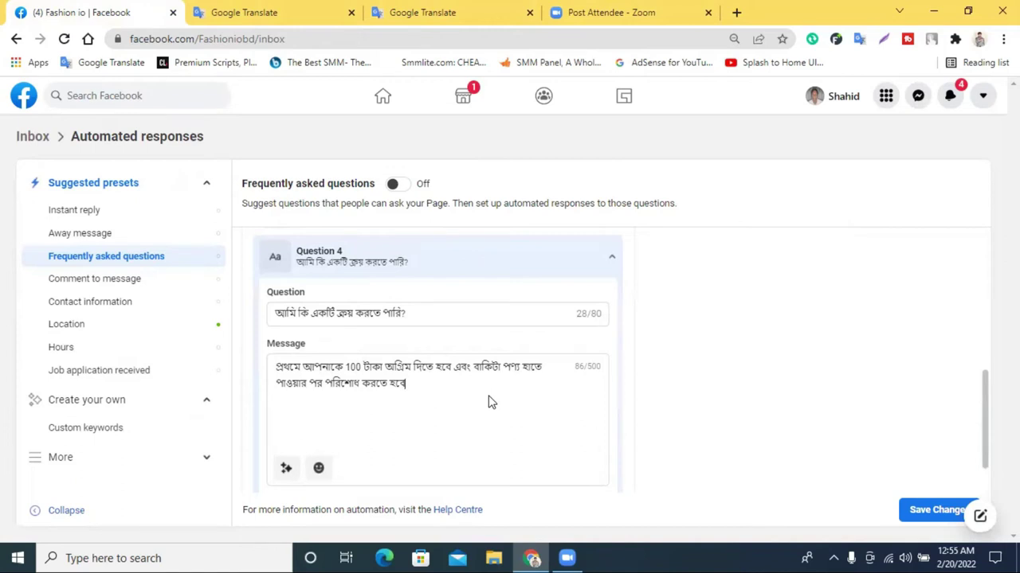
scroll(488, 392, up, 1)
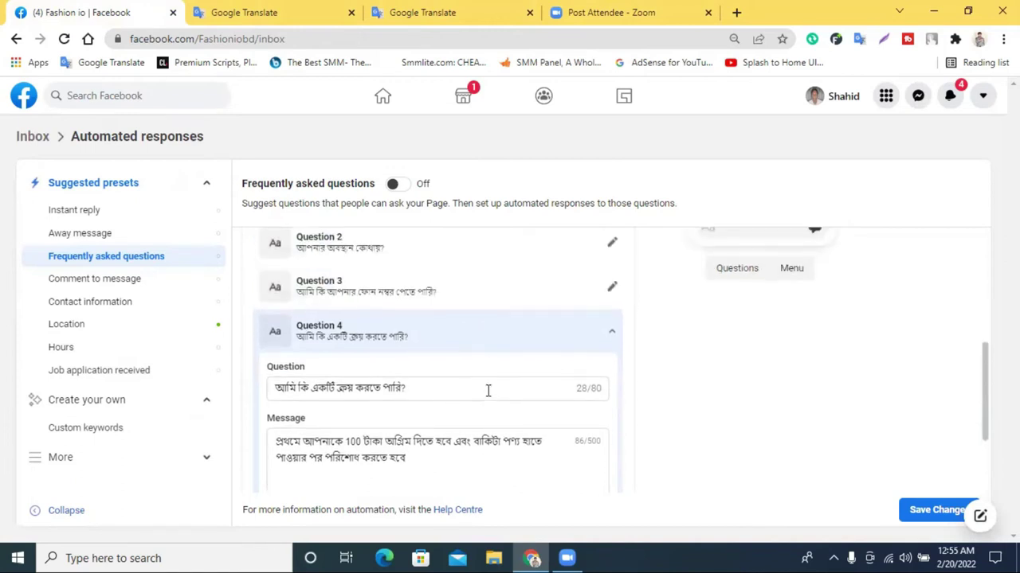
click(394, 185)
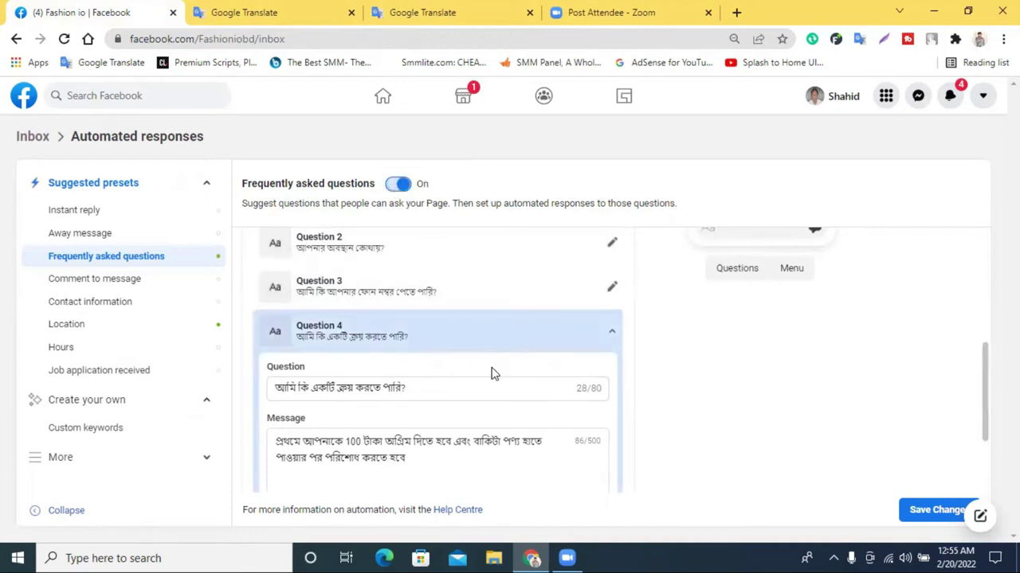
scroll(546, 394, up, 1)
scroll(545, 396, up, 4)
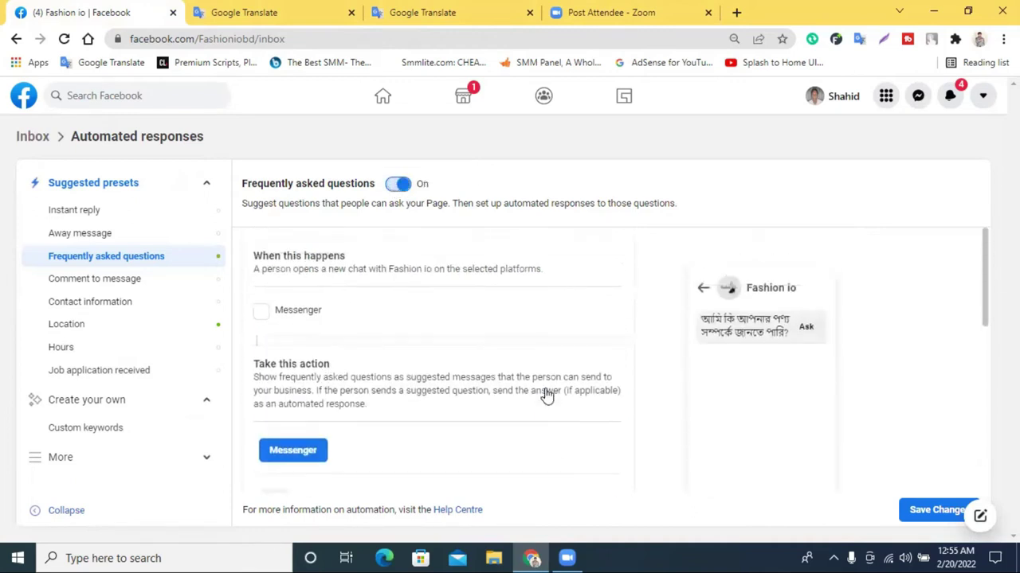
scroll(740, 471, down, 3)
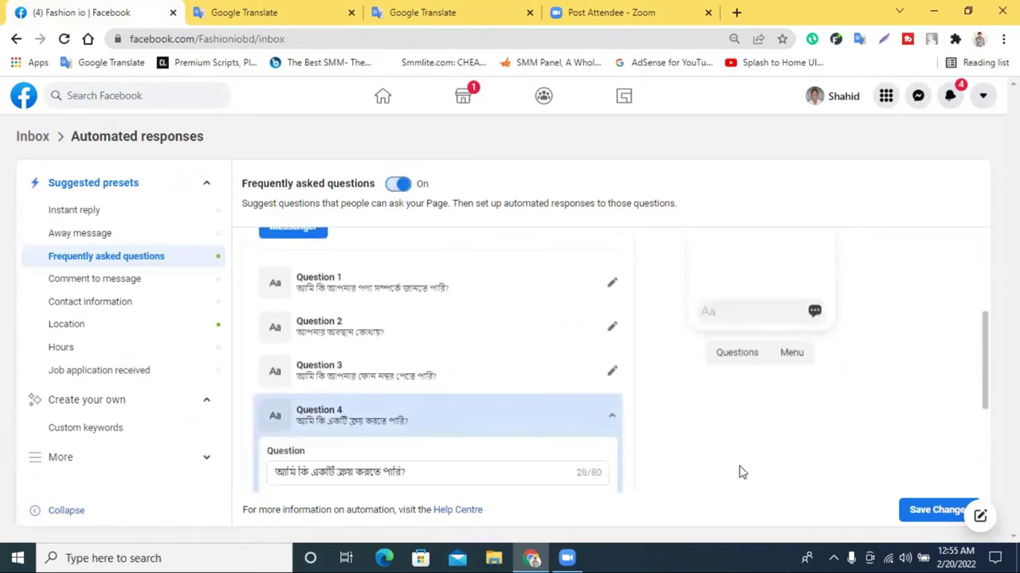
click(904, 515)
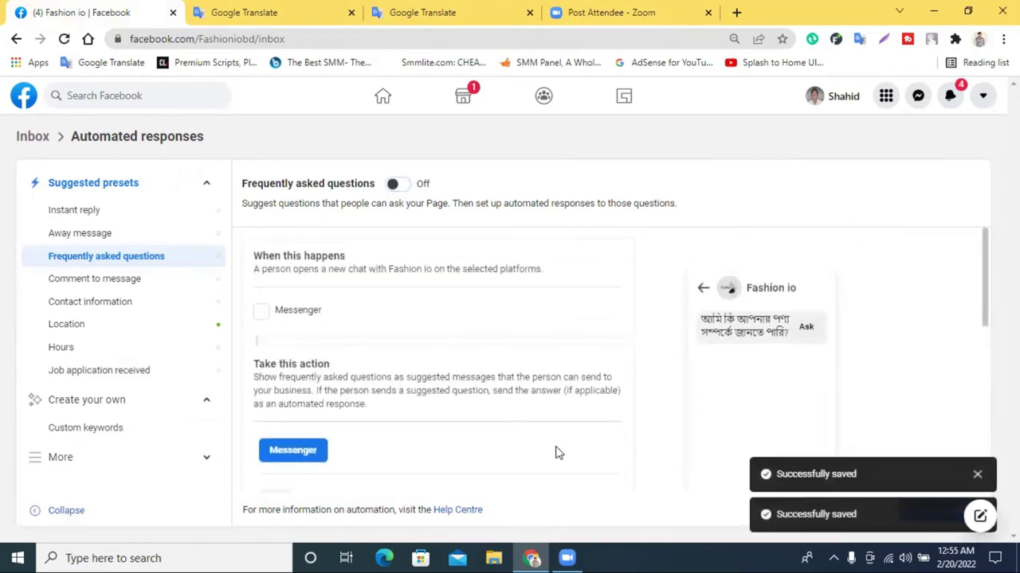
Step: Review the saved frequently asked questions and collapse Question 4
scroll(557, 453, down, 1)
scroll(469, 401, down, 3)
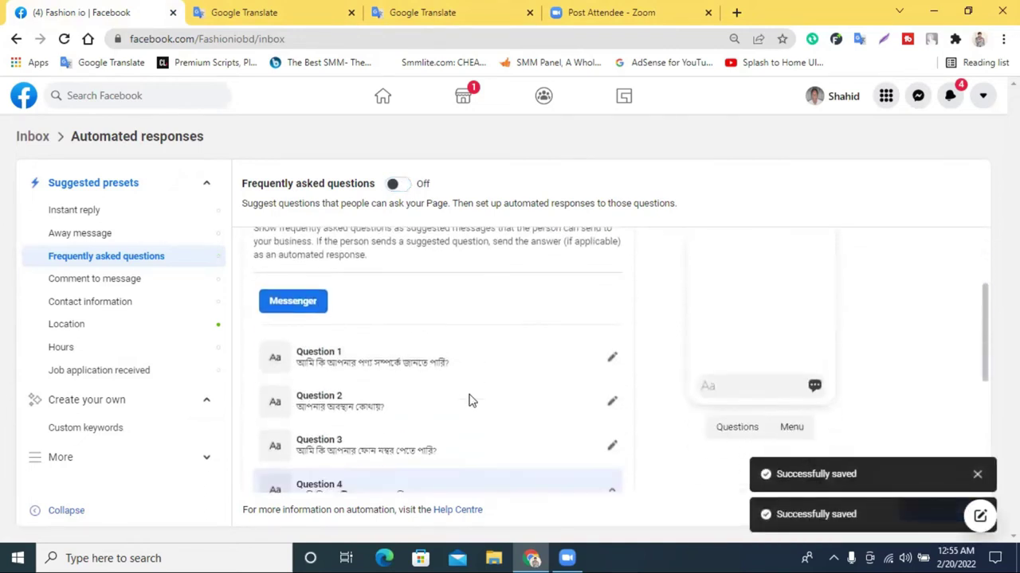
scroll(517, 397, down, 3)
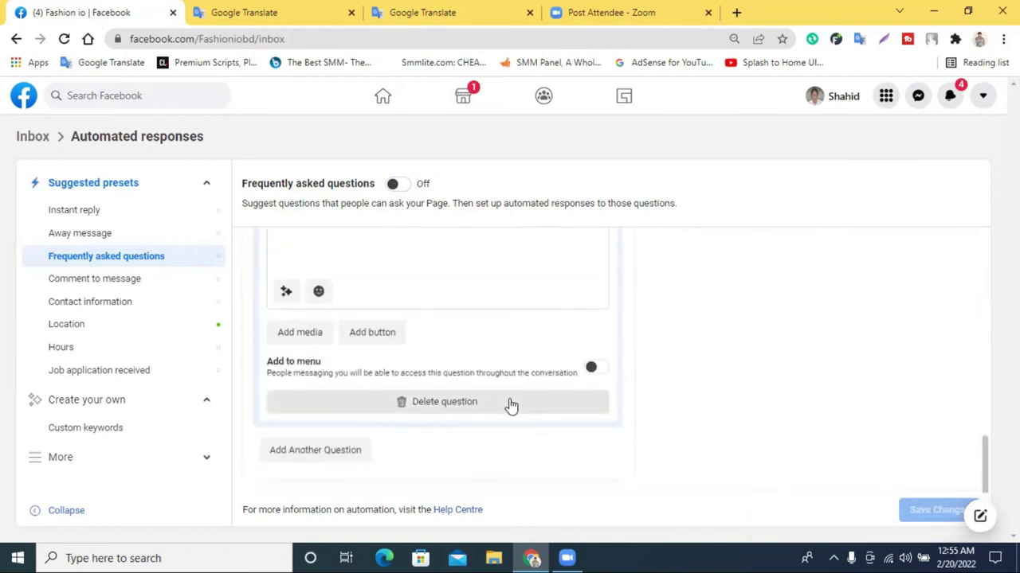
scroll(585, 444, up, 1)
scroll(584, 442, up, 6)
scroll(582, 442, down, 1)
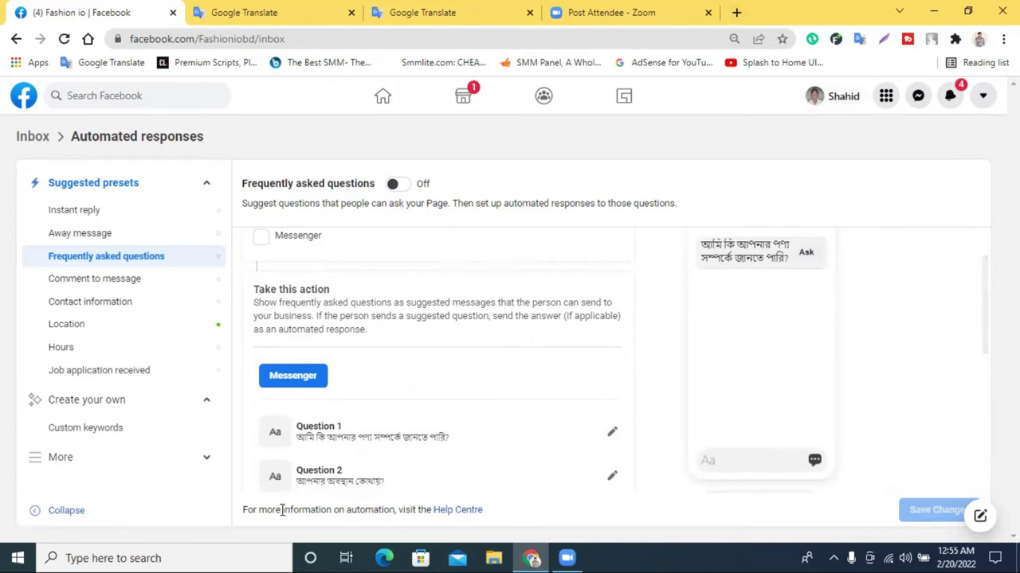
scroll(501, 393, down, 3)
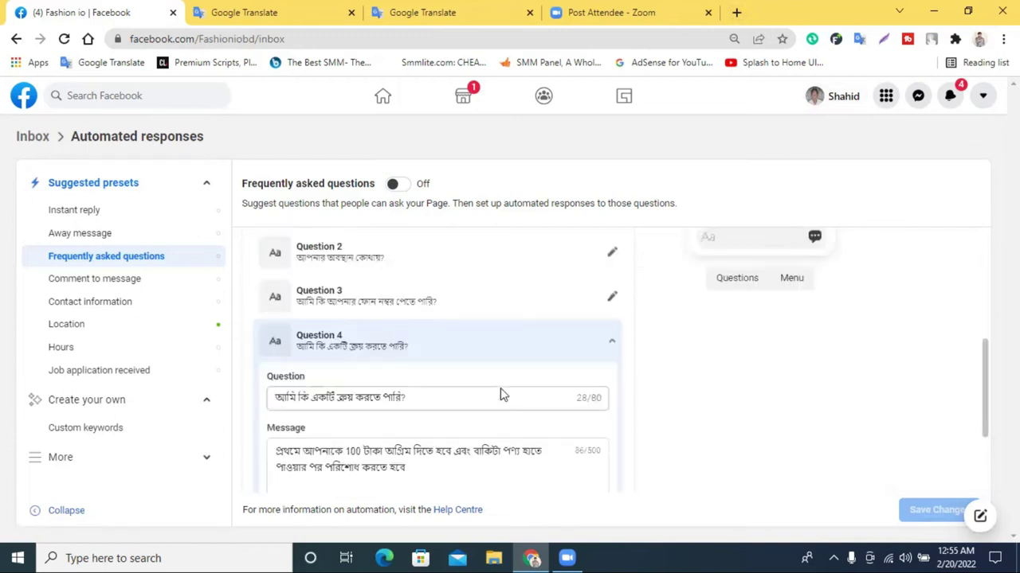
click(606, 341)
scroll(531, 393, up, 5)
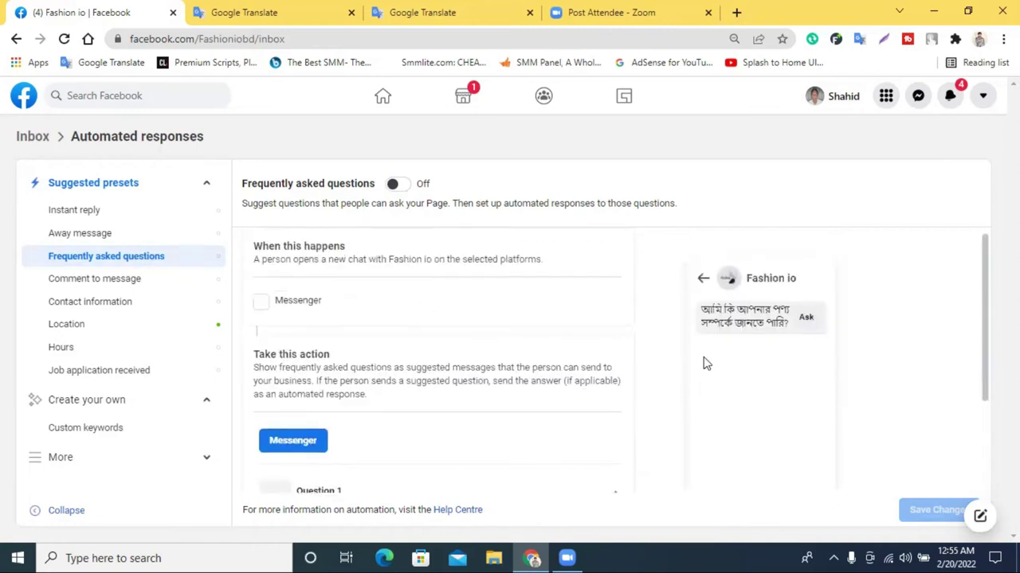
scroll(482, 391, down, 3)
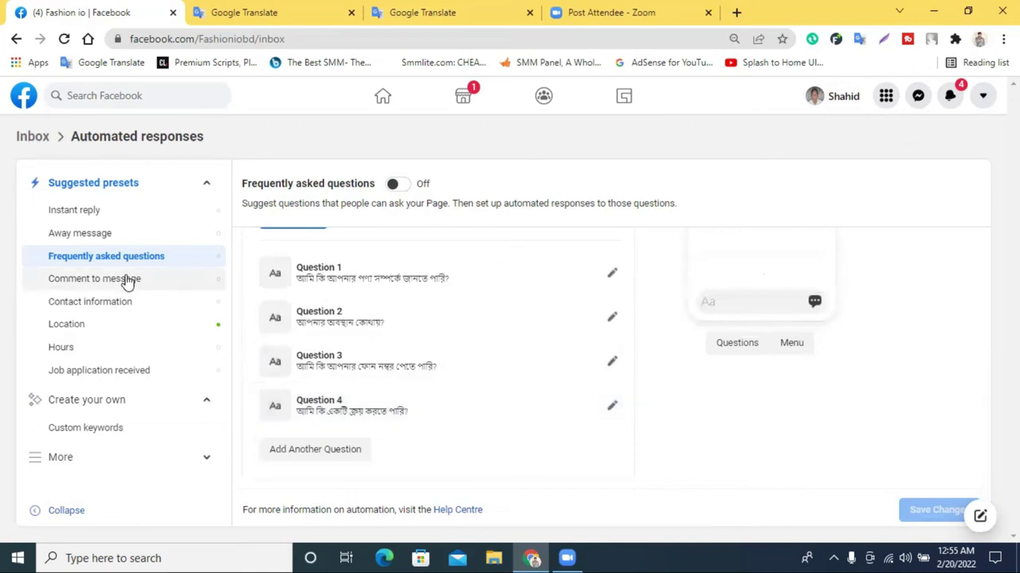
Step: Open the account's own Facebook profile in a new tab and switch to it
click(918, 98)
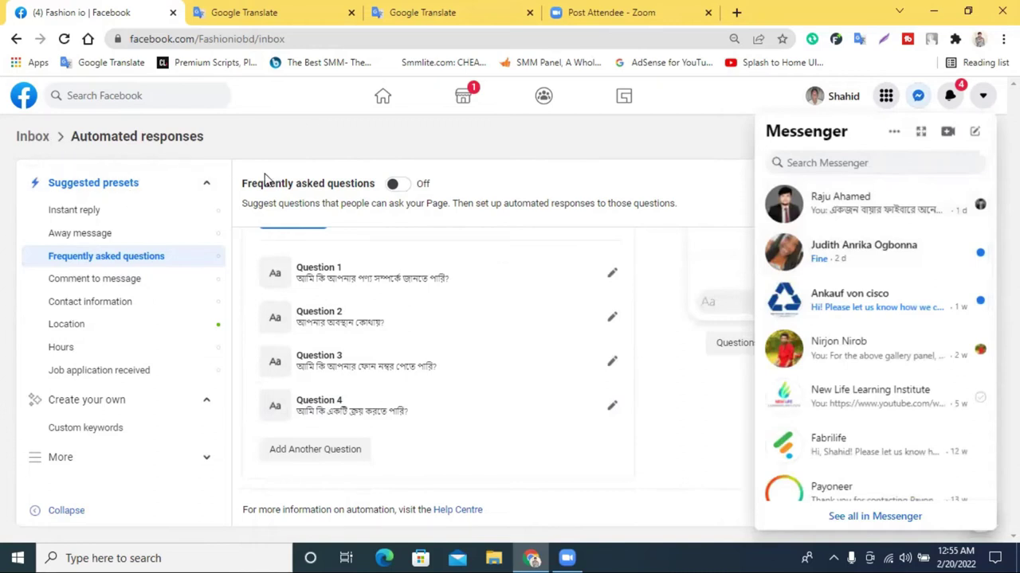
right_click(846, 102)
click(868, 107)
click(270, 9)
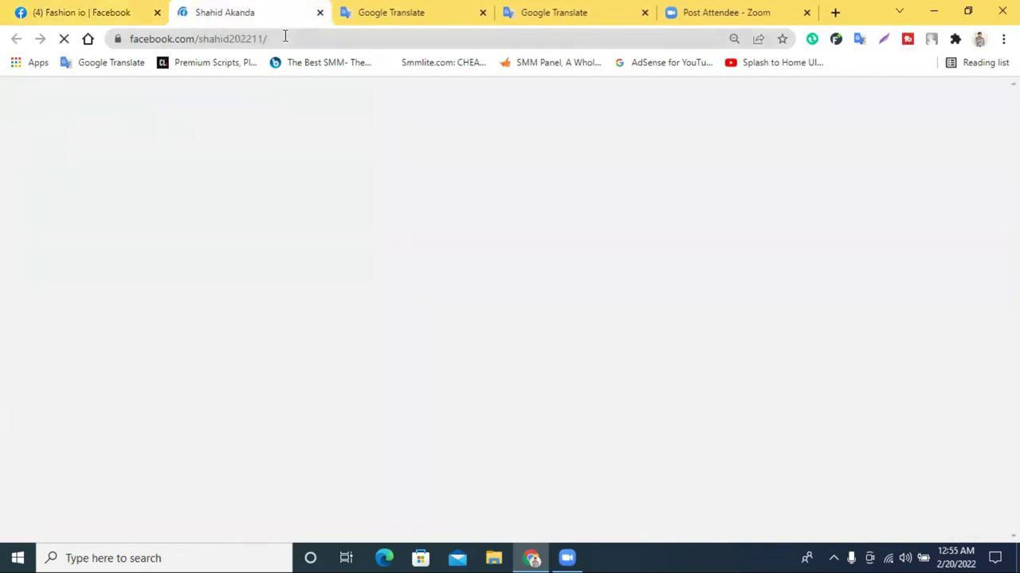
scroll(326, 219, down, 3)
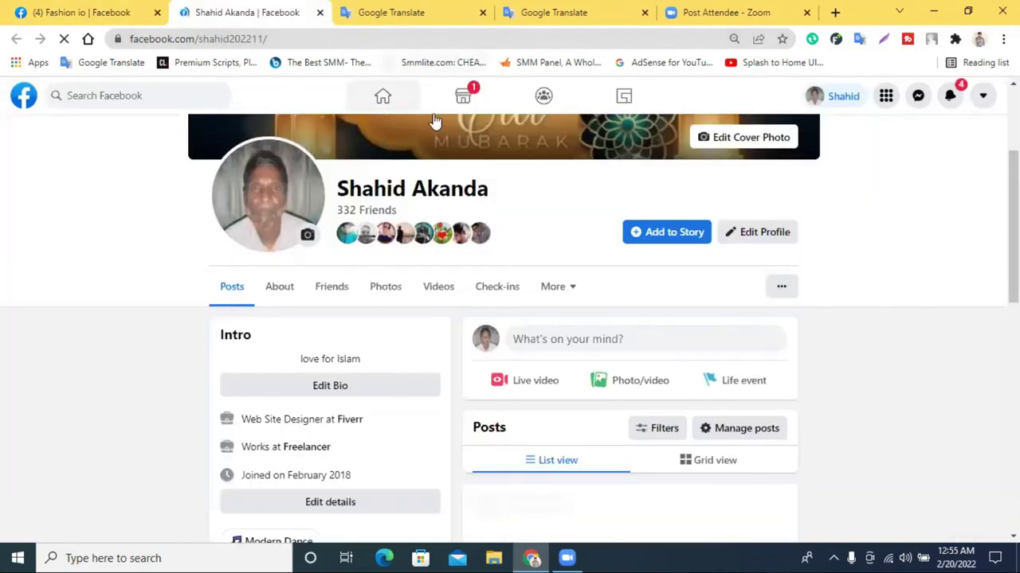
Step: Go to the Facebook home feed and open the Fashion io Page from the managed Pages
click(18, 105)
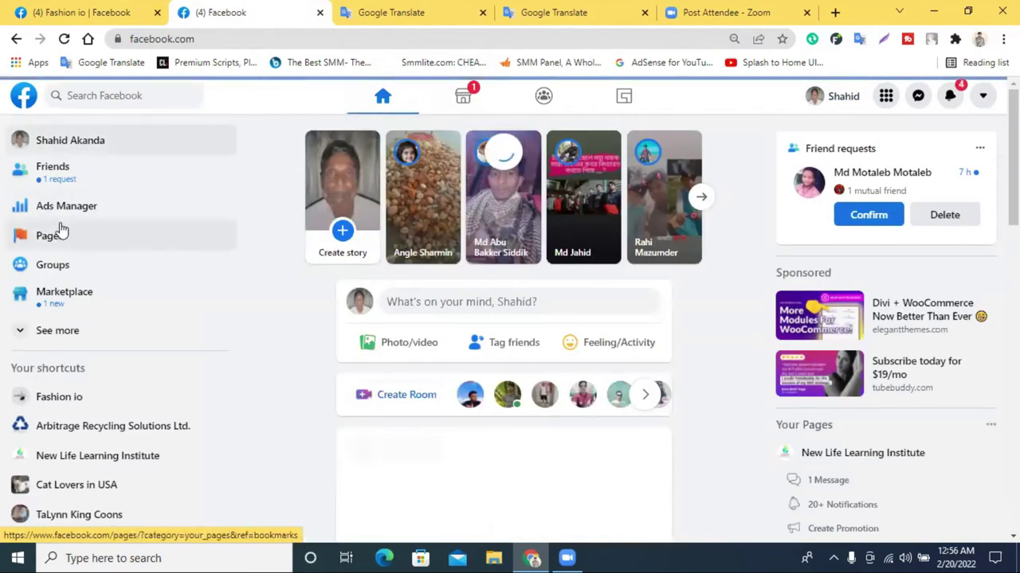
click(62, 235)
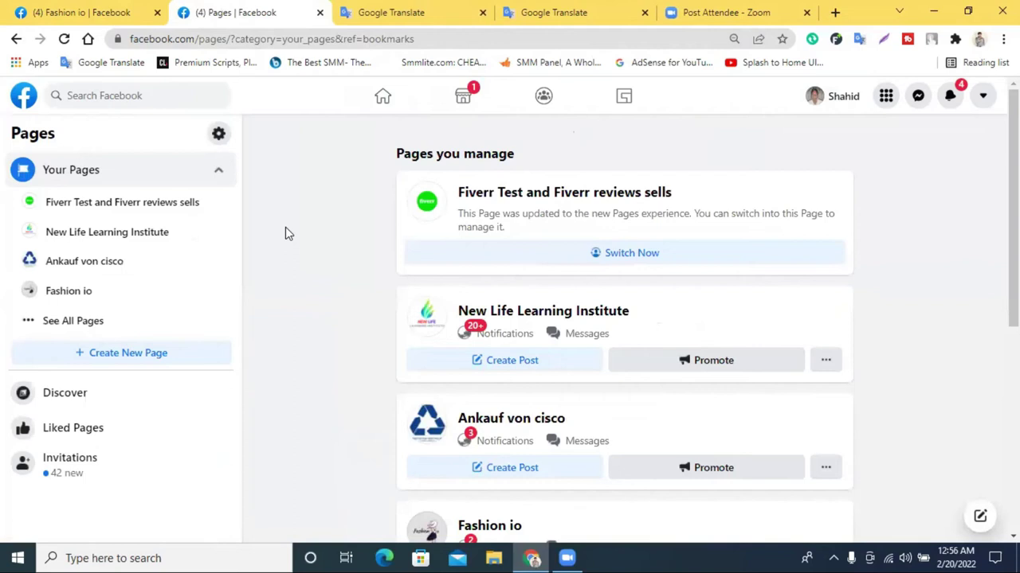
scroll(537, 359, down, 3)
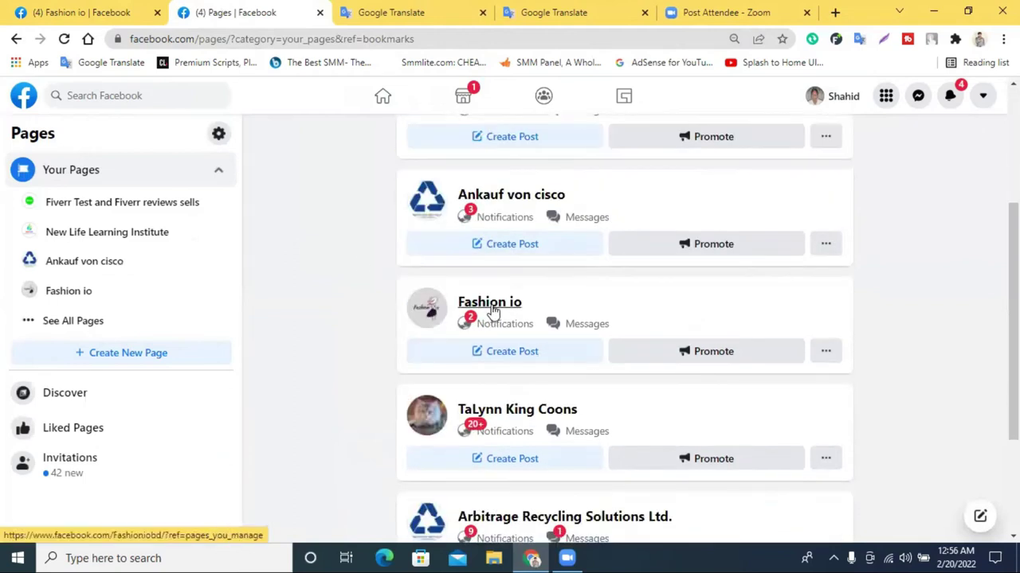
click(596, 309)
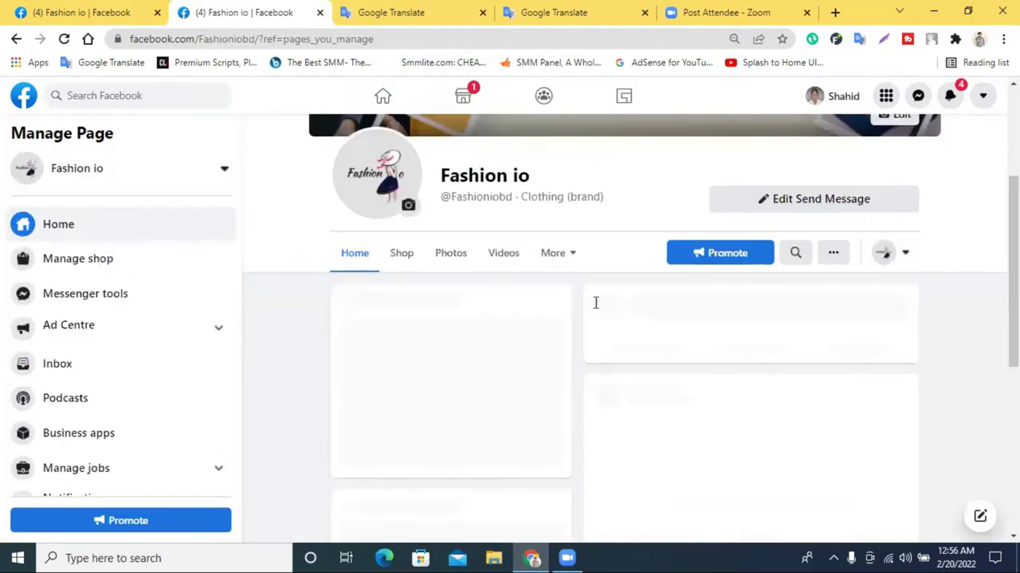
Step: Examine the Fashion io Page's posts, insights, about details, photos and header
scroll(547, 415, down, 5)
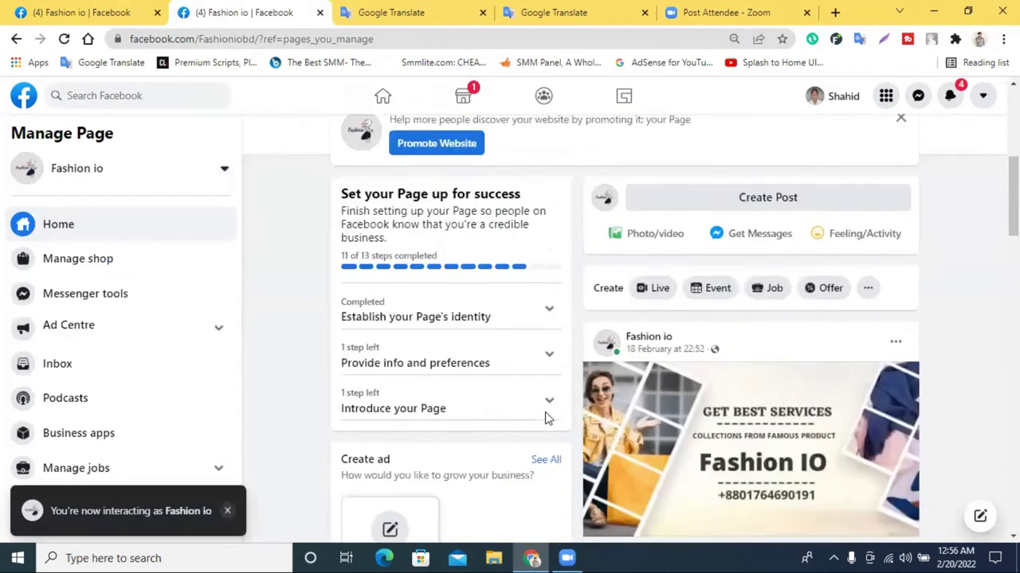
scroll(547, 414, down, 3)
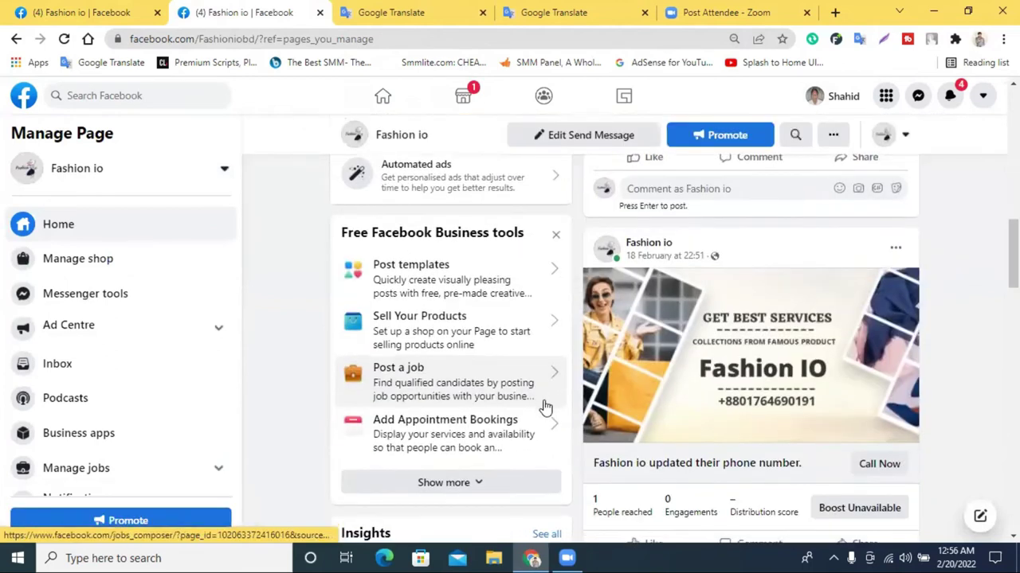
scroll(542, 405, up, 2)
scroll(519, 322, down, 5)
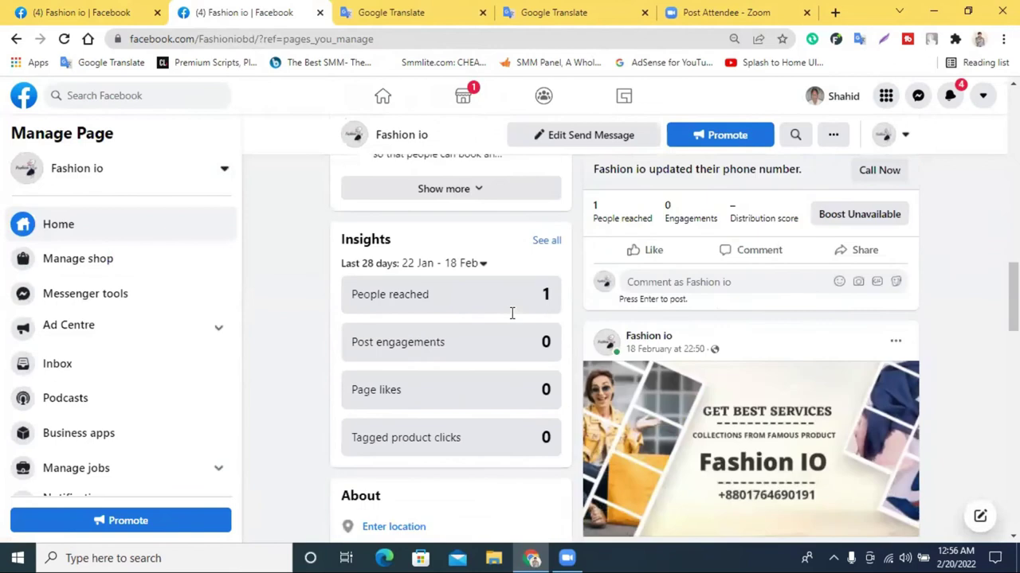
scroll(510, 314, down, 4)
scroll(512, 319, down, 5)
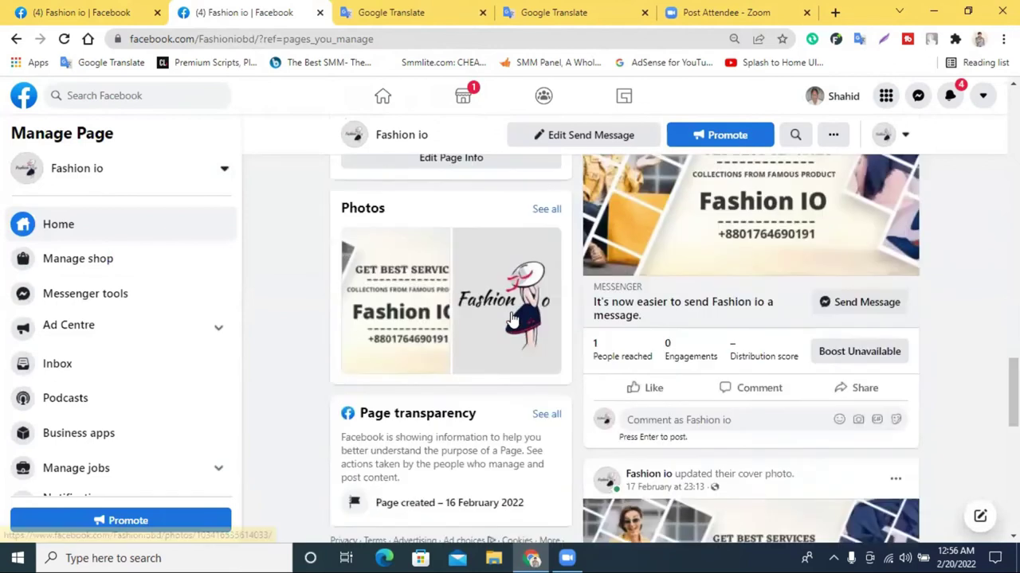
scroll(516, 335, up, 15)
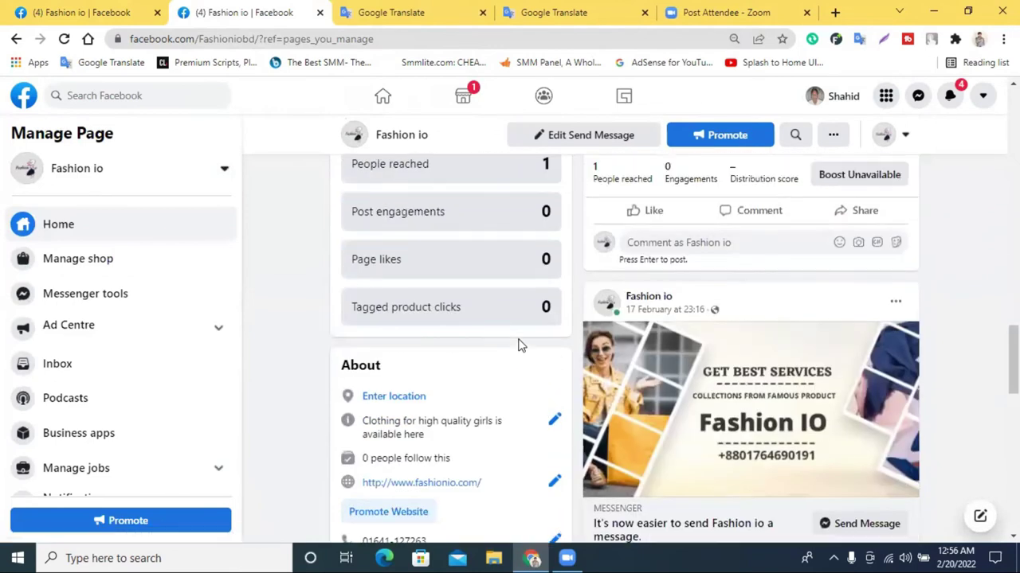
scroll(519, 346, up, 3)
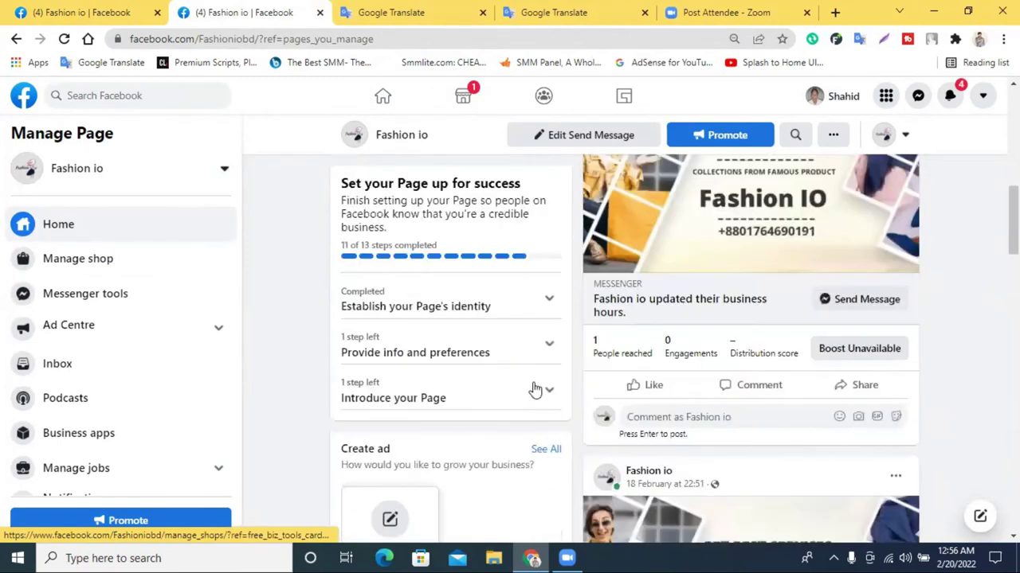
scroll(541, 422, up, 5)
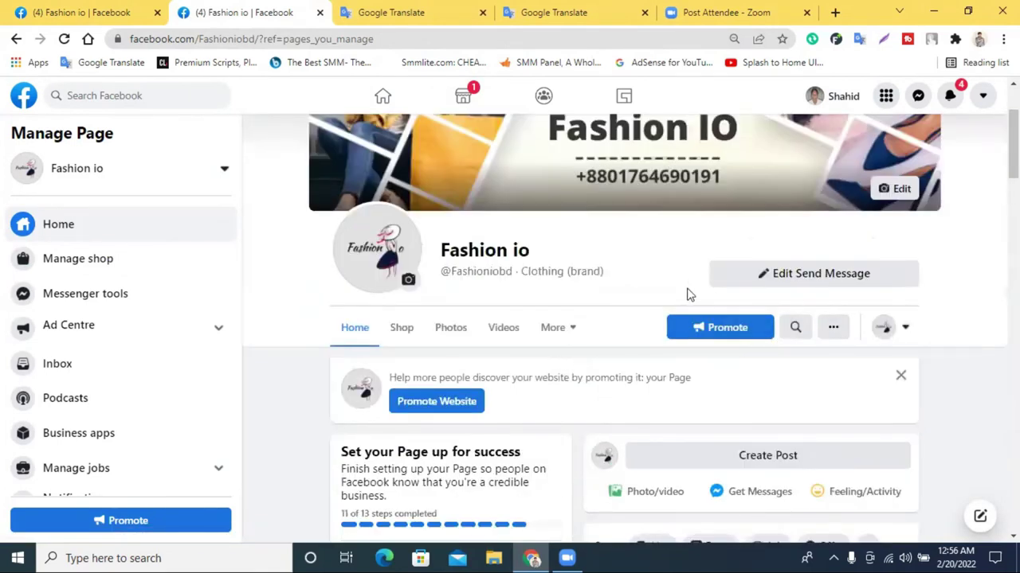
drag(258, 37, 130, 38)
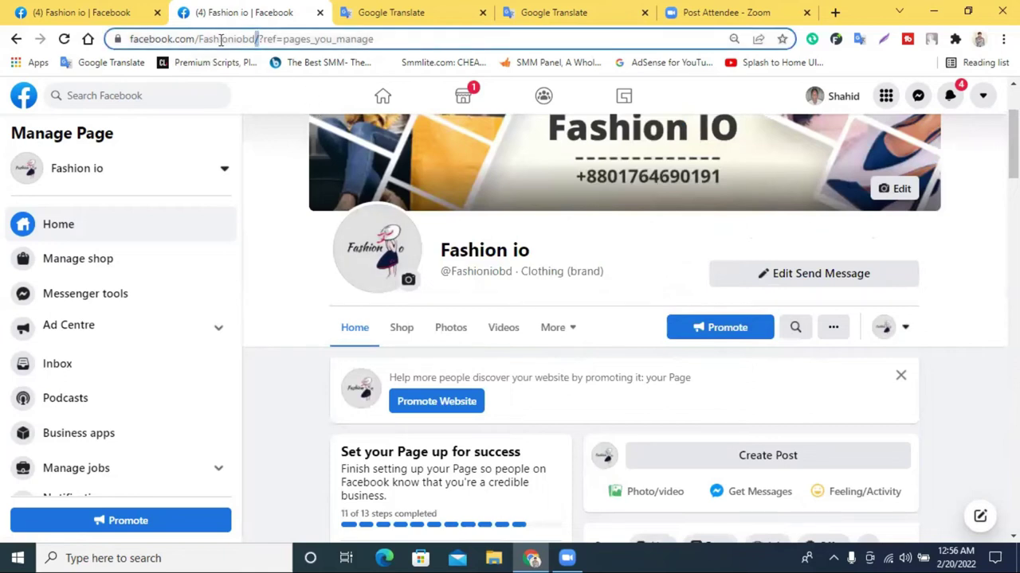
right_click(223, 39)
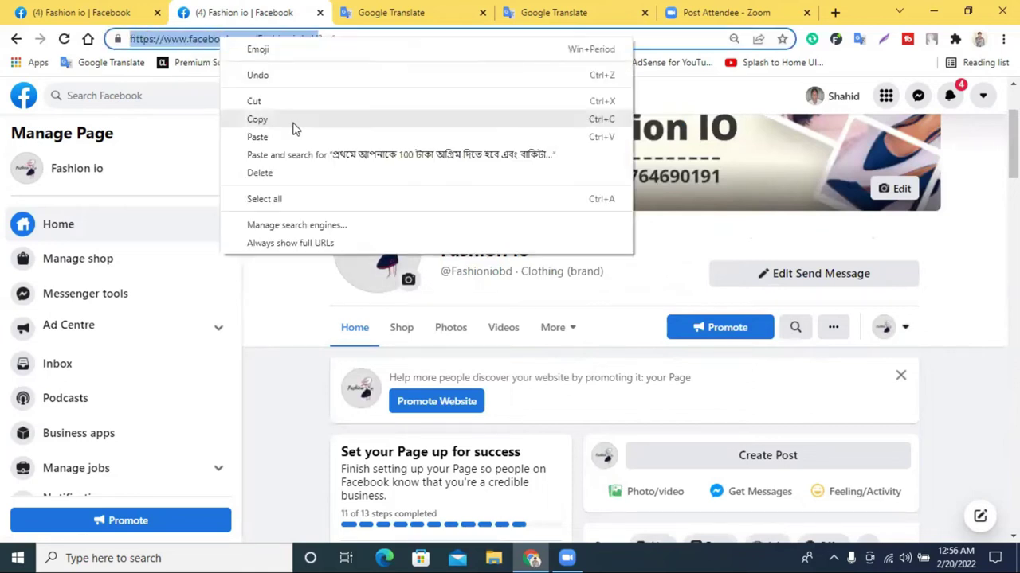
click(292, 122)
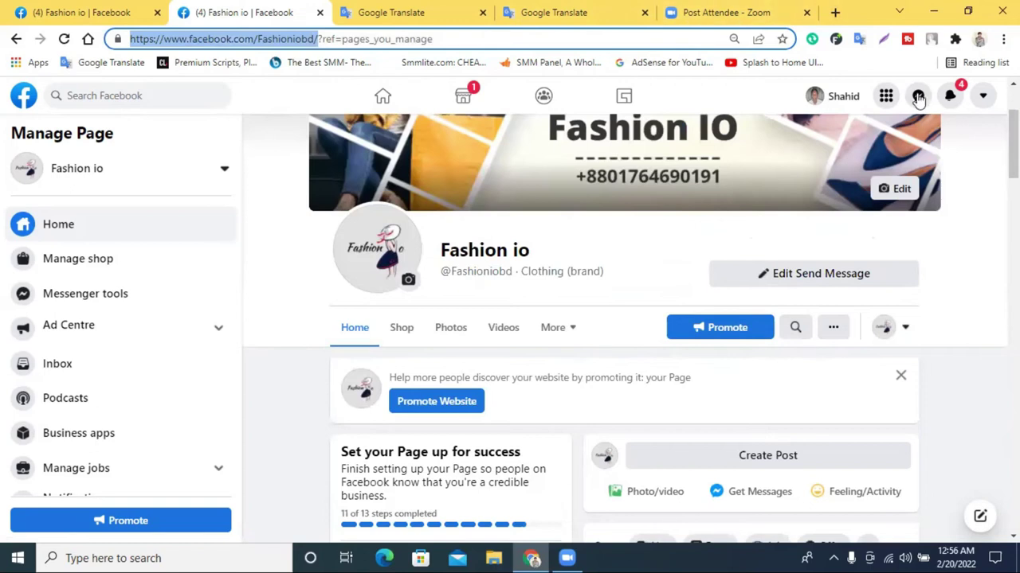
Step: Open the most recent Messenger conversation, paste the copied Page link and send it to the contact
click(918, 97)
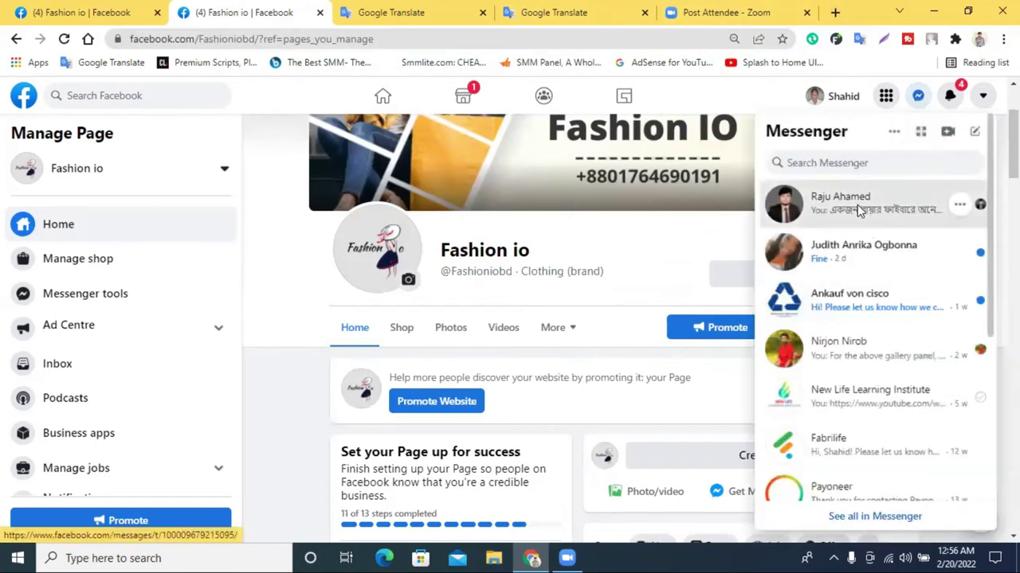
click(857, 205)
right_click(841, 523)
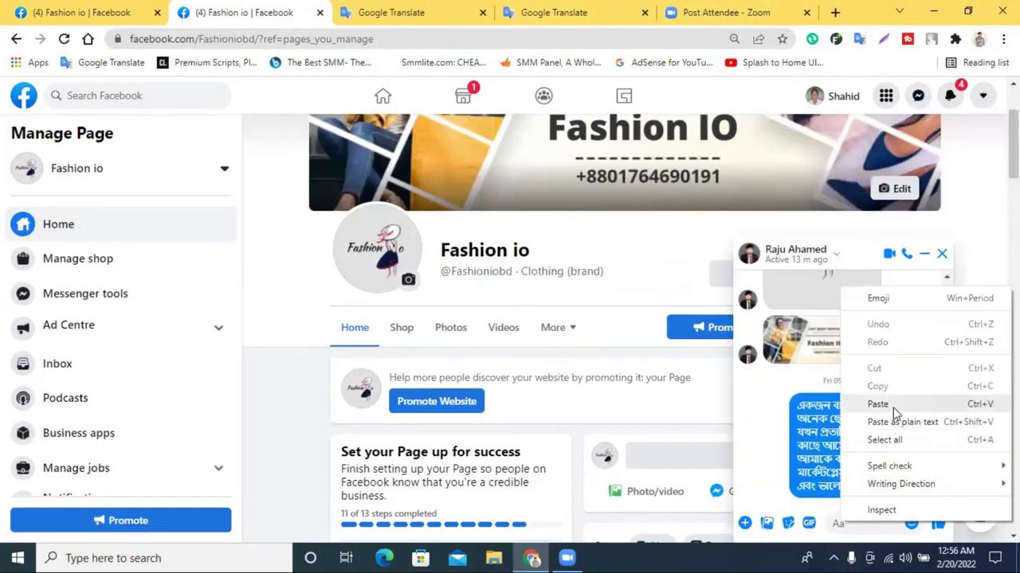
click(894, 413)
click(936, 522)
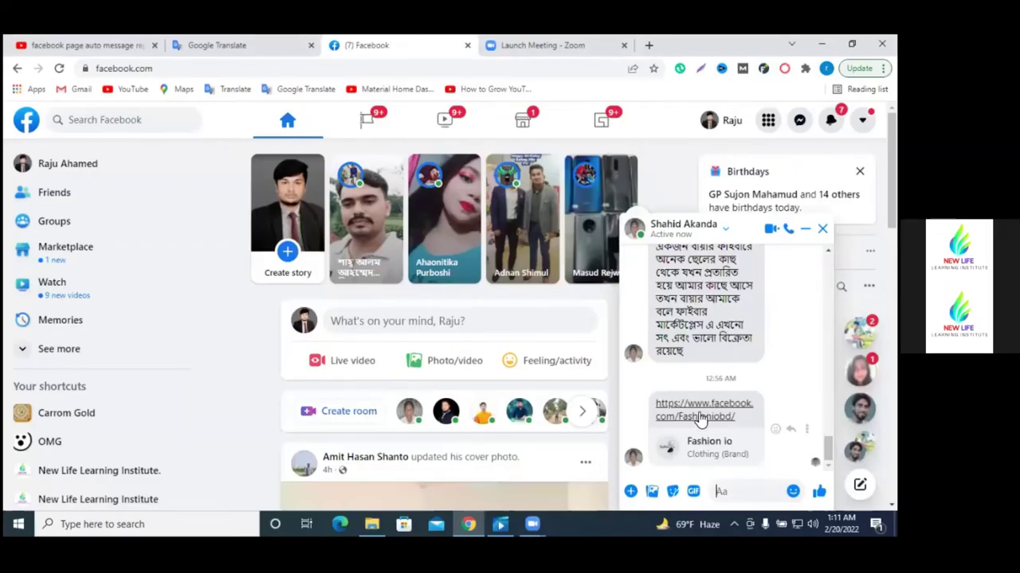
Step: From the recipient's Facebook account, open the shared Fashion io Page link in the chat
click(699, 417)
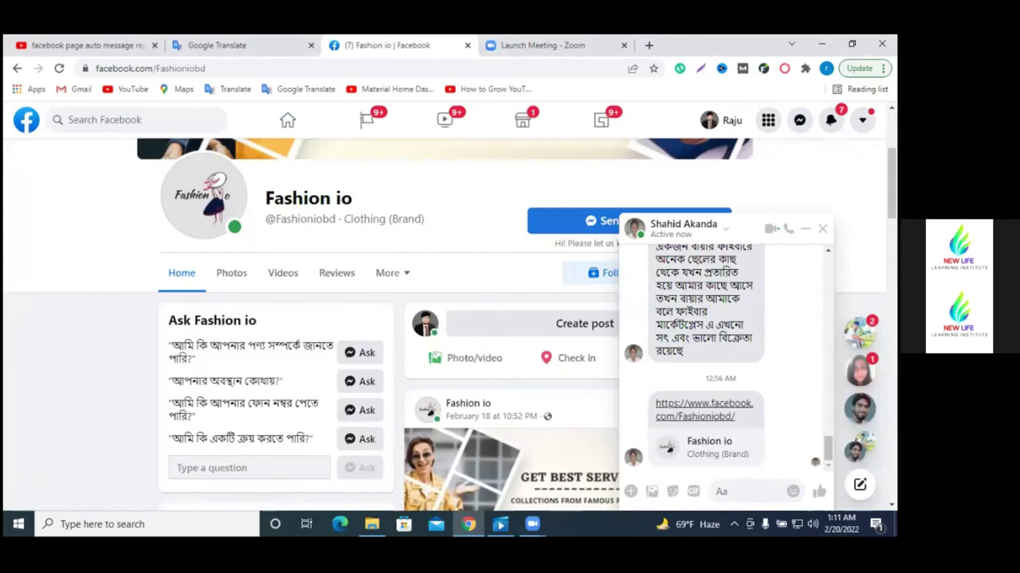
Step: Minimise the open chat and examine the Ask Fashion io suggested questions on the Page
click(805, 229)
scroll(536, 271, down, 2)
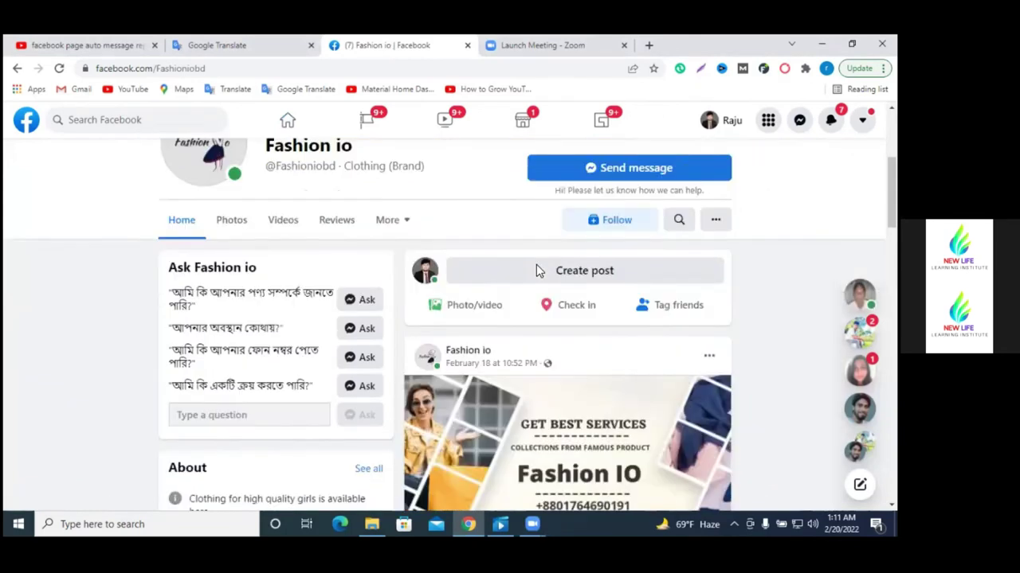
scroll(239, 290, up, 2)
scroll(305, 291, down, 3)
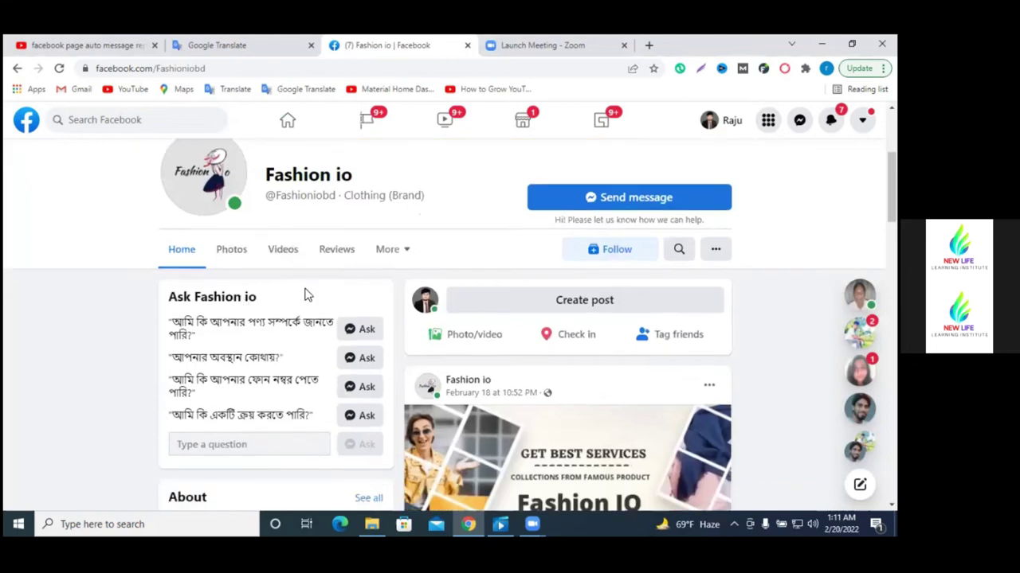
scroll(305, 294, up, 2)
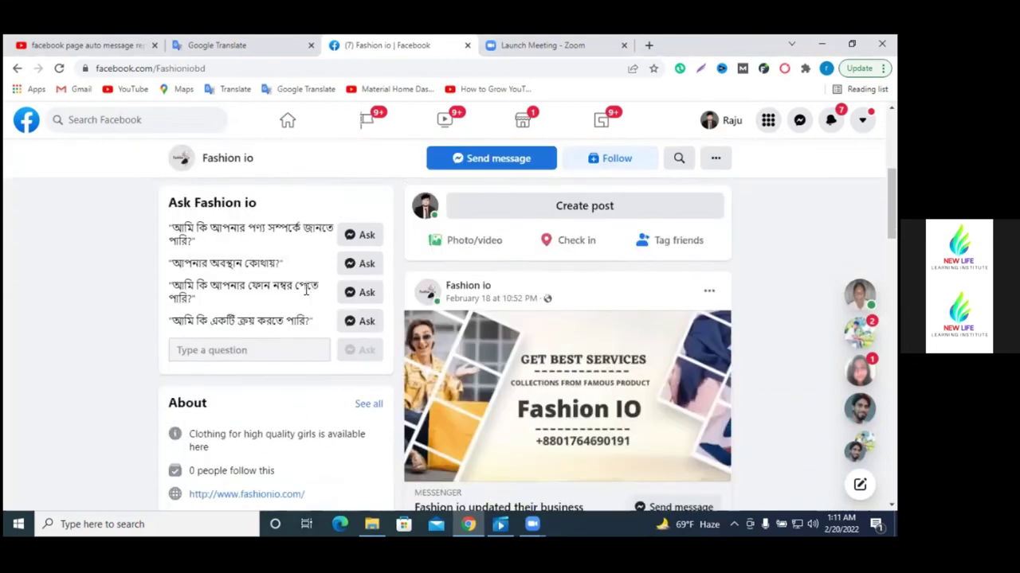
scroll(318, 279, up, 1)
scroll(304, 241, up, 1)
scroll(239, 271, down, 2)
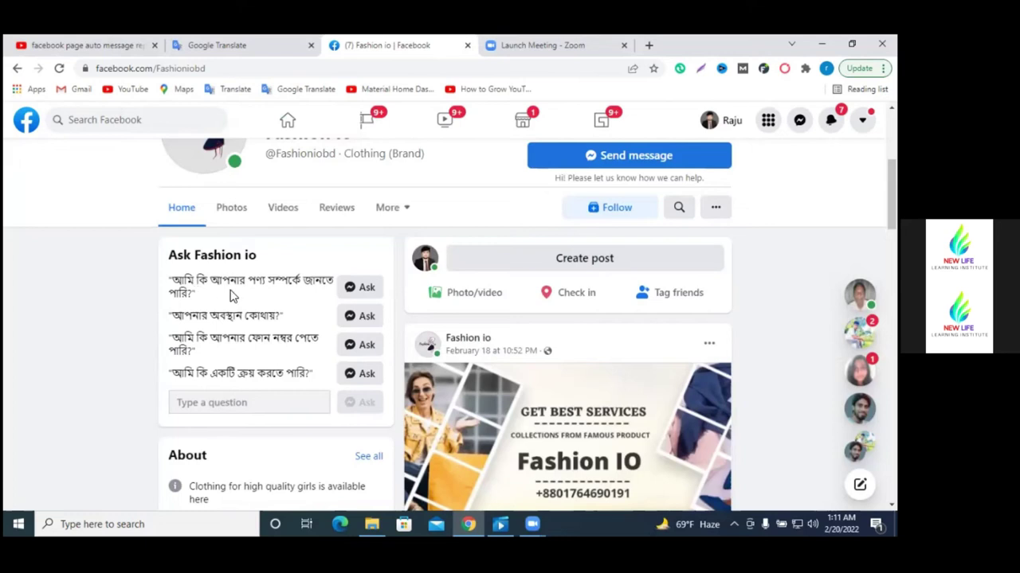
Step: Send all four suggested questions from the Ask Fashion io box to the Page and review the automated replies in the chat
click(366, 289)
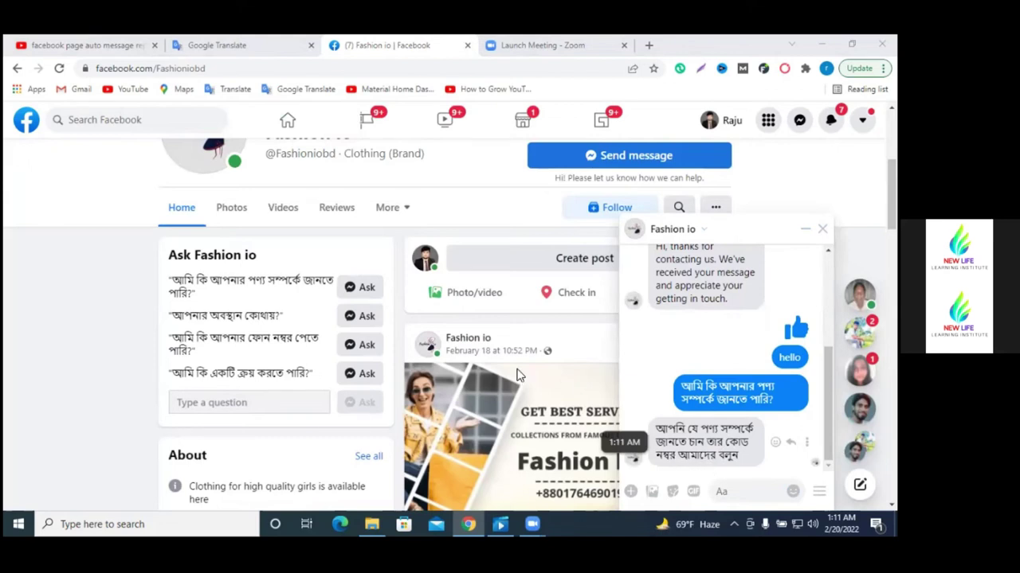
click(367, 320)
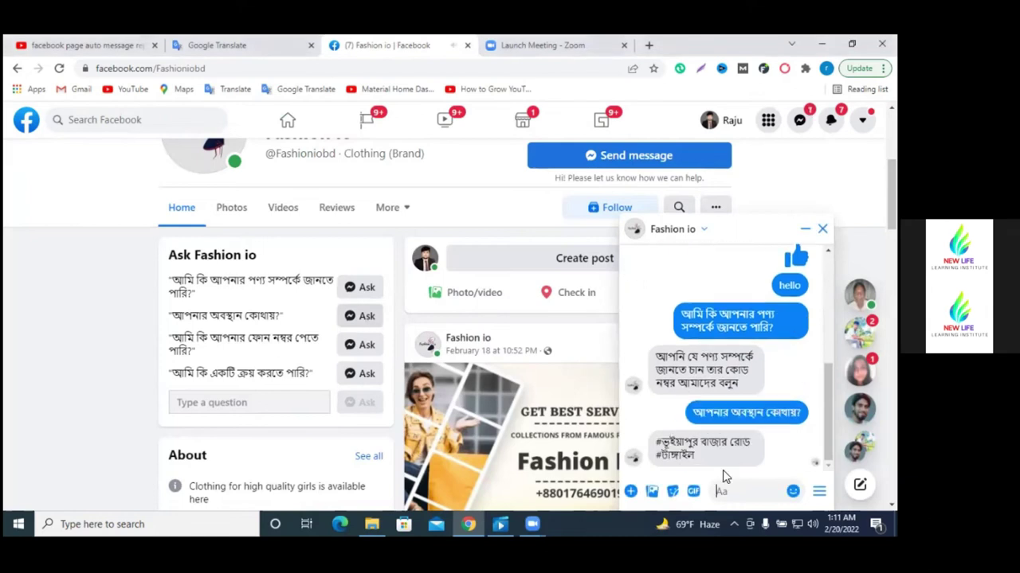
click(367, 344)
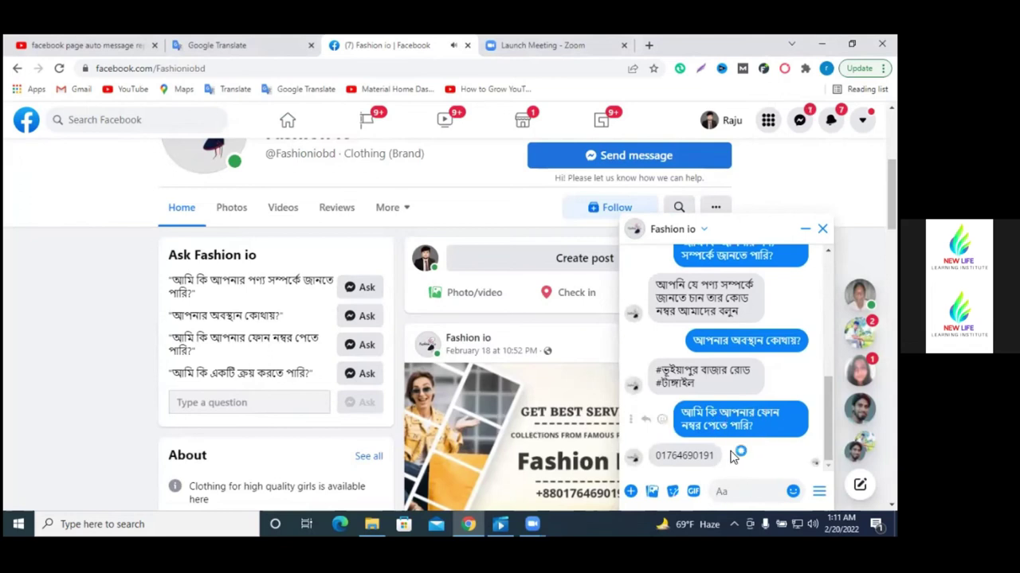
click(368, 374)
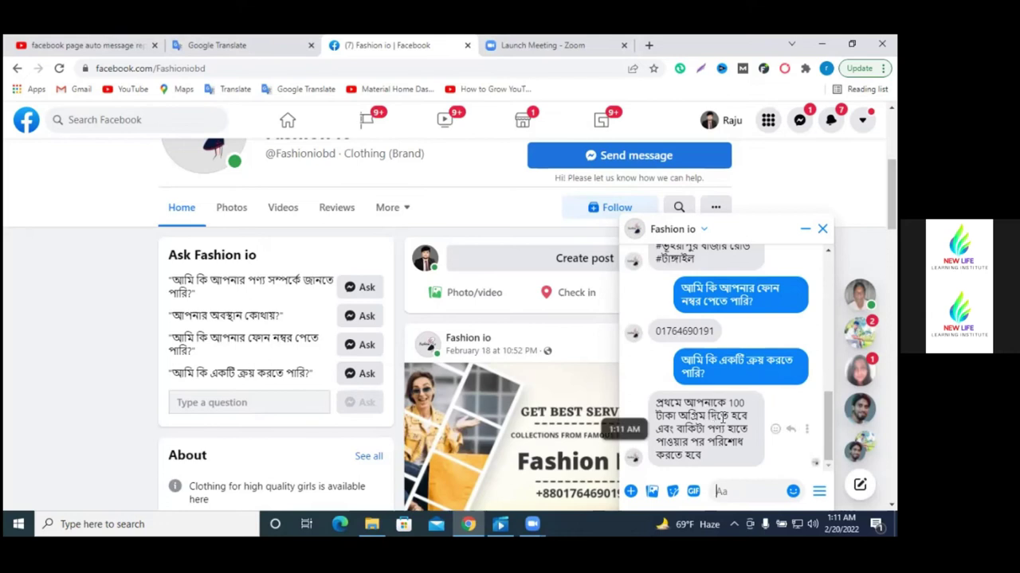
scroll(717, 394, up, 2)
scroll(715, 394, up, 10)
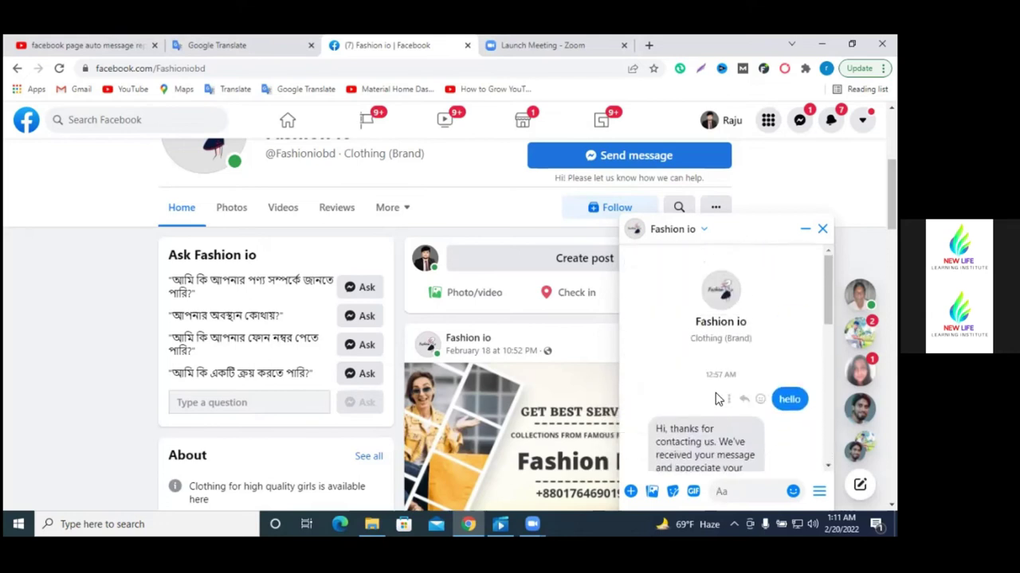
scroll(713, 396, down, 8)
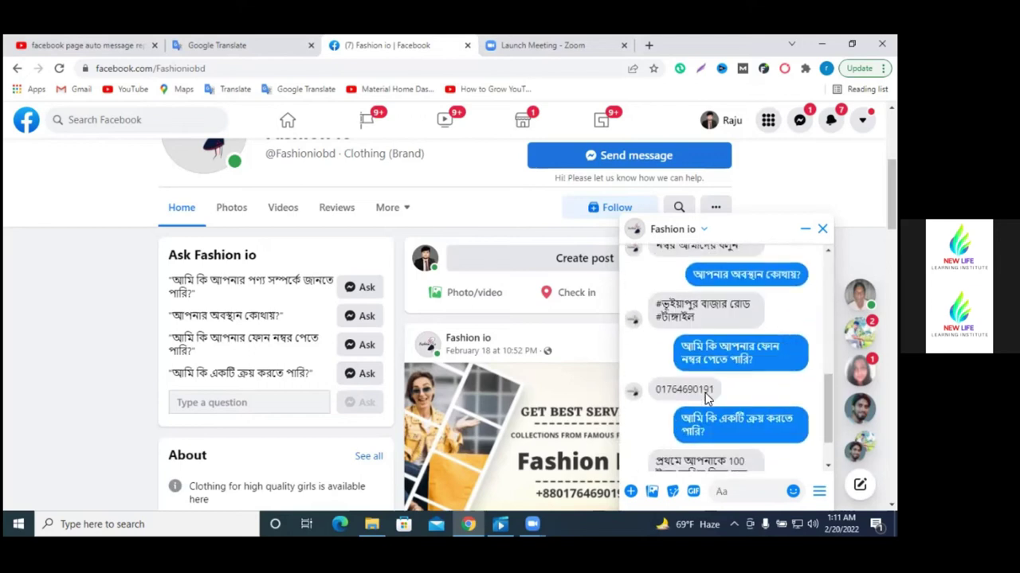
scroll(705, 392, down, 1)
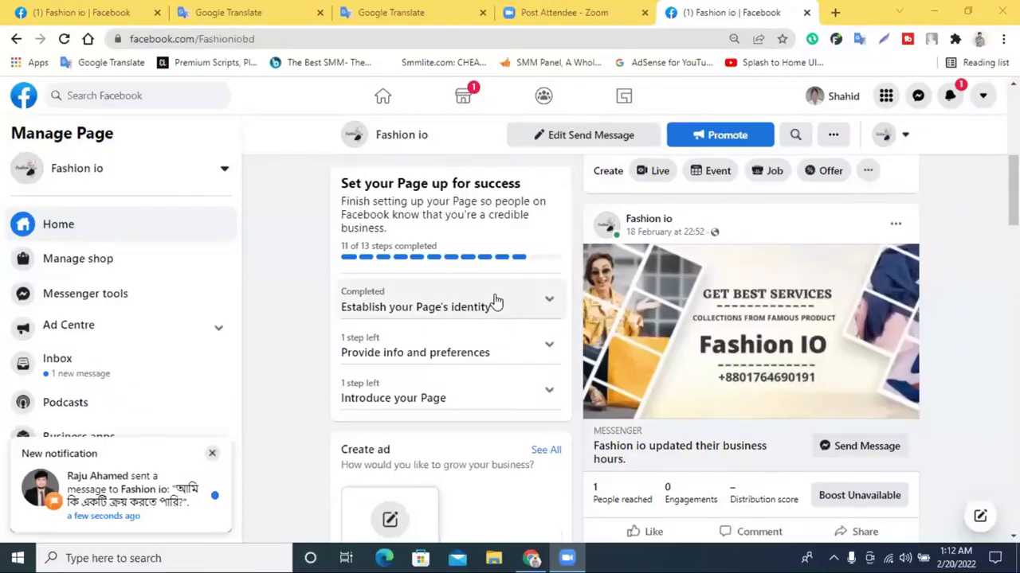
Step: Return to the Page admin's automated responses and open the Comment to message preset
scroll(300, 296, up, 5)
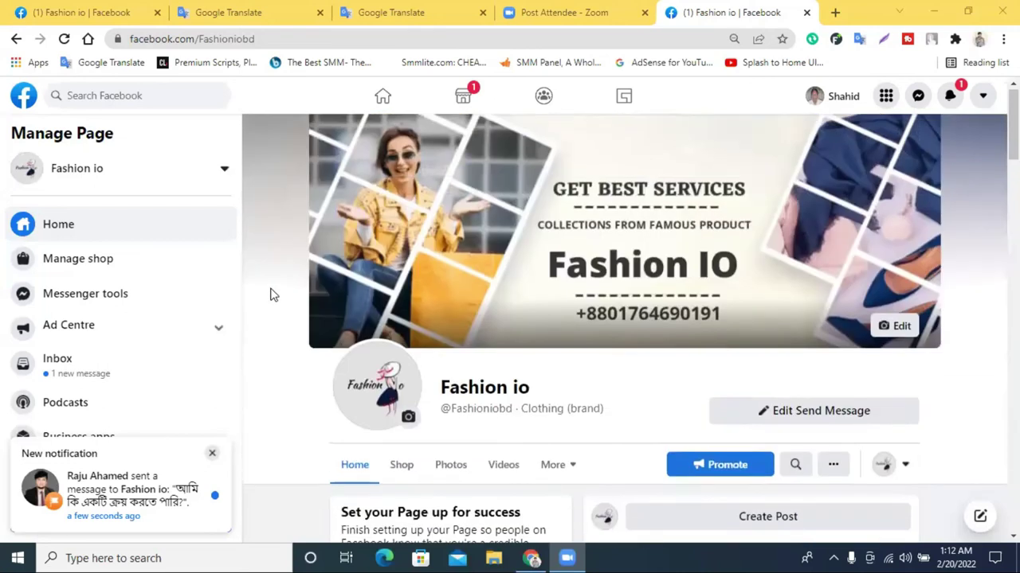
click(80, 12)
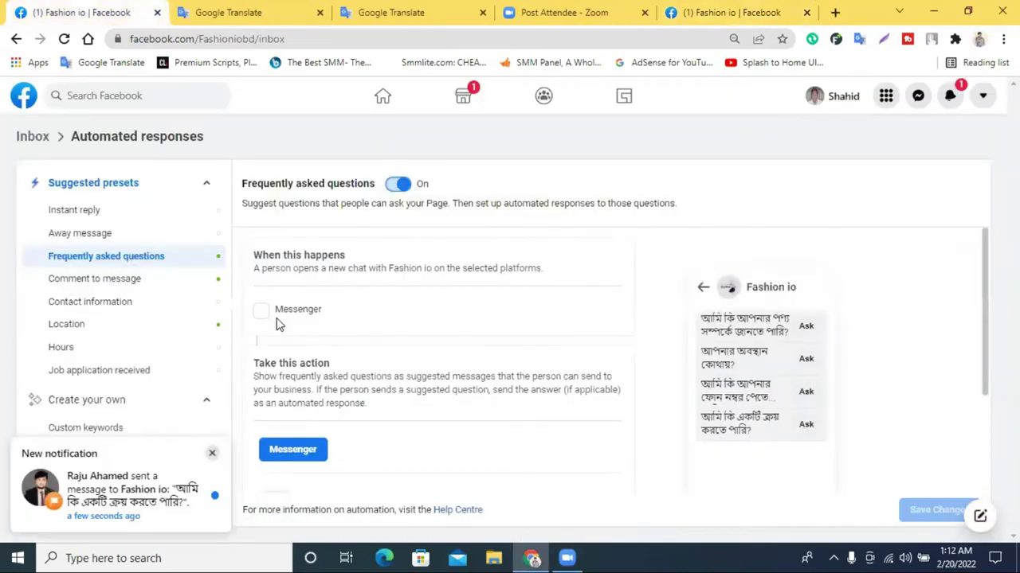
scroll(279, 322, down, 2)
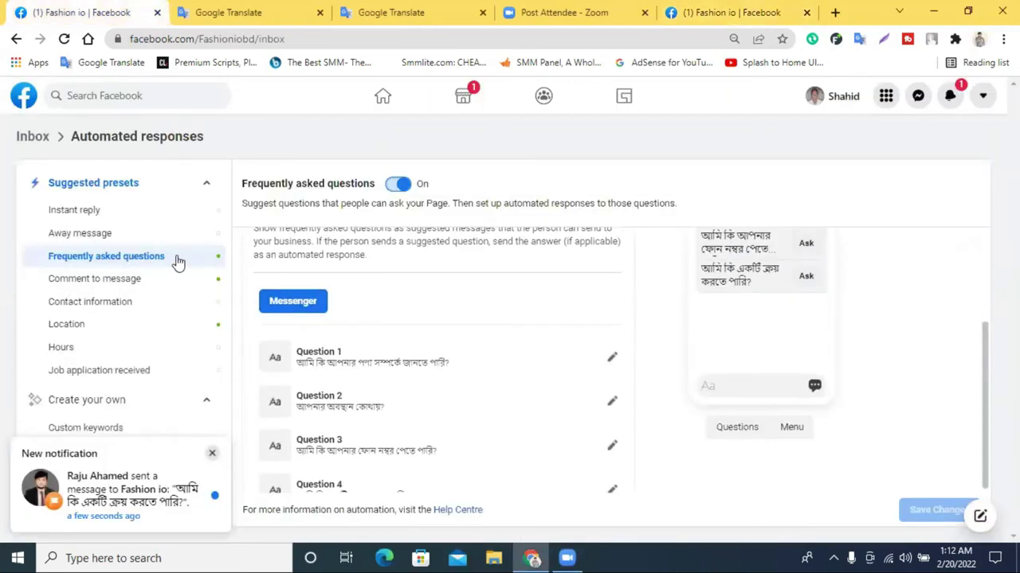
click(110, 285)
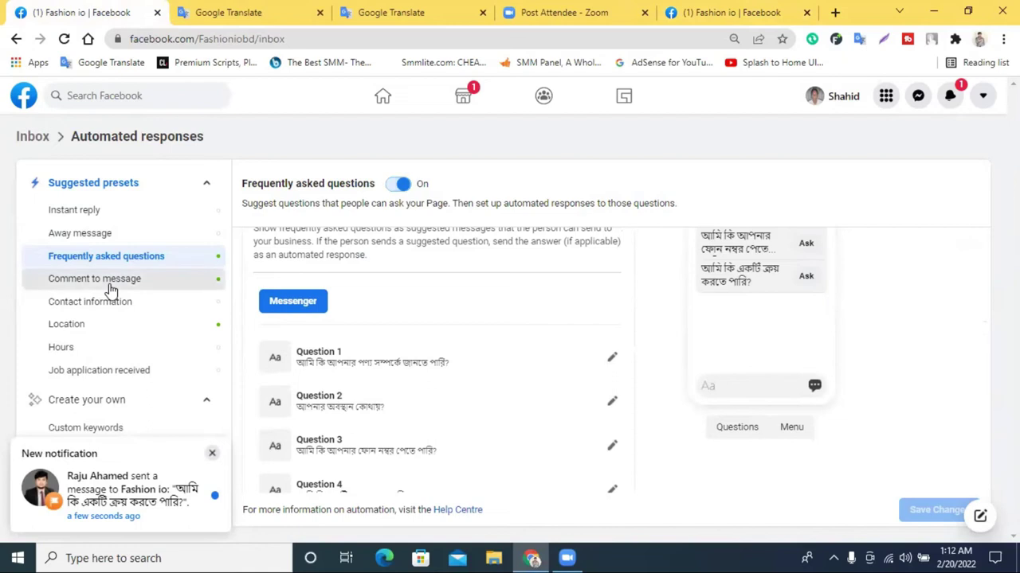
scroll(615, 390, down, 1)
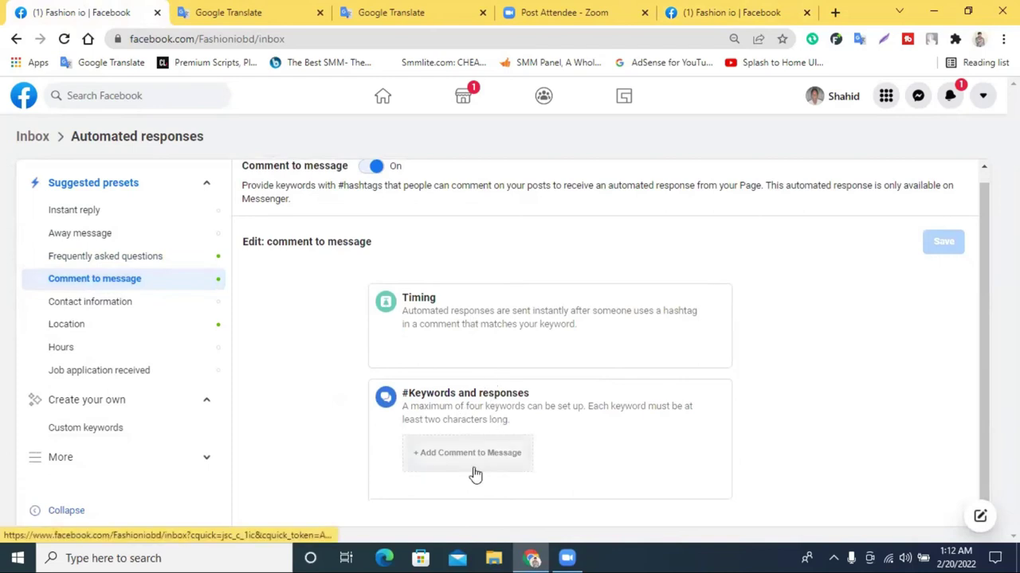
Step: Add a blank keyword and response entry to Comment to message and switch the preset off and back on
click(448, 459)
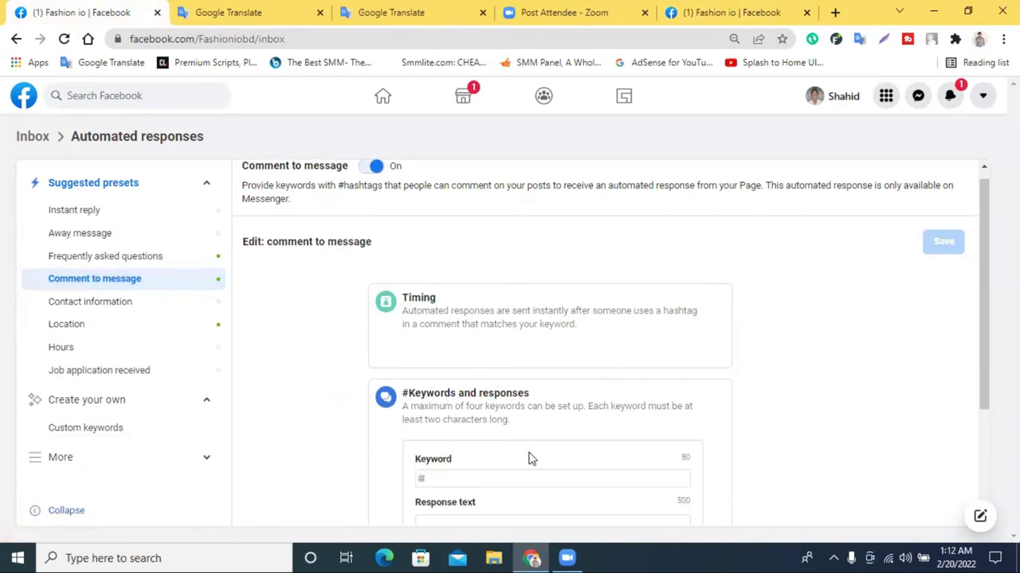
scroll(525, 454, down, 2)
scroll(478, 423, up, 1)
scroll(478, 423, up, 2)
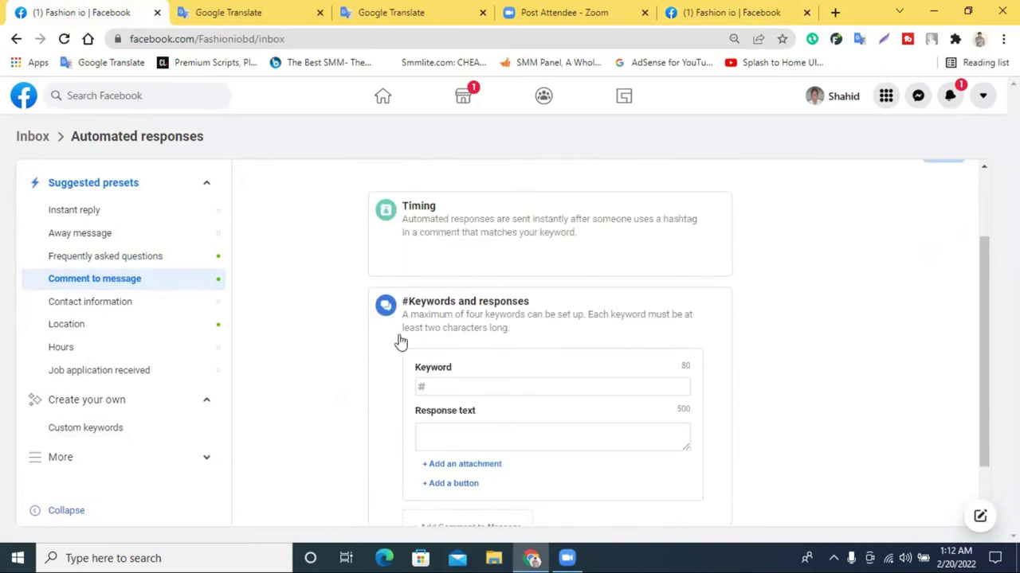
click(376, 182)
click(376, 181)
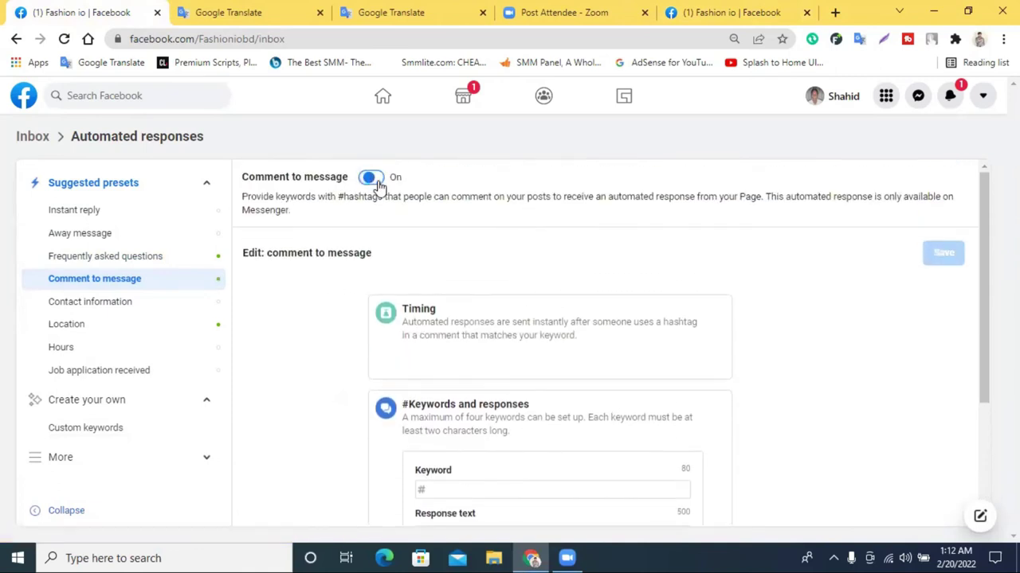
Step: Open the Contact information preset, look over its message settings and turn the preset on
click(114, 308)
scroll(544, 307, down, 2)
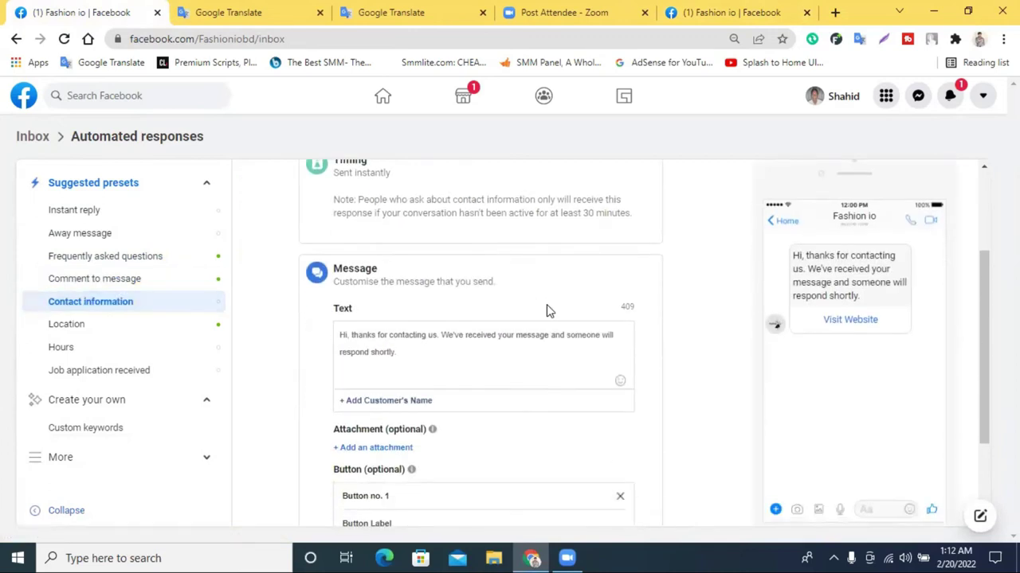
scroll(546, 309, up, 2)
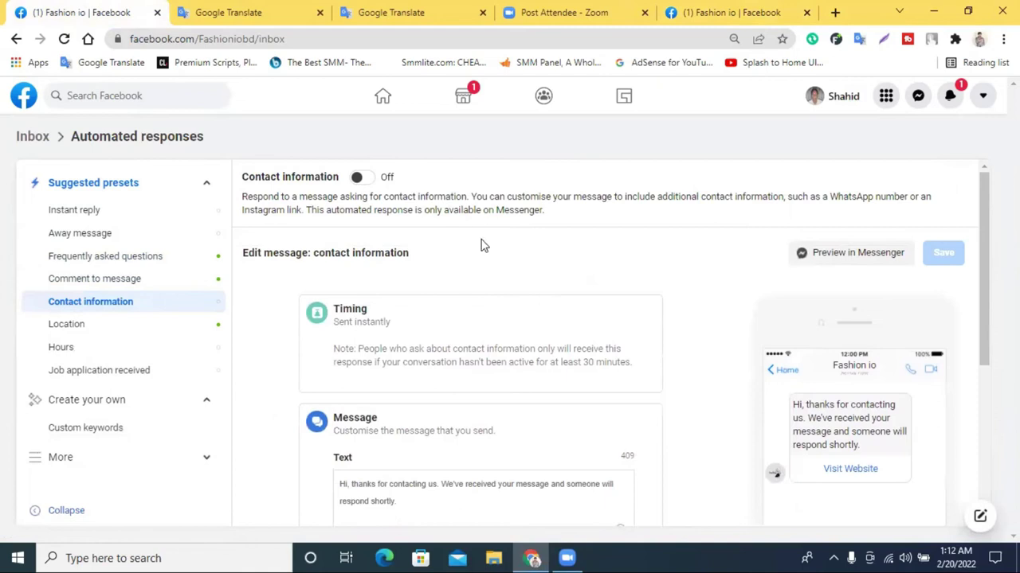
scroll(481, 247, down, 2)
scroll(326, 322, up, 2)
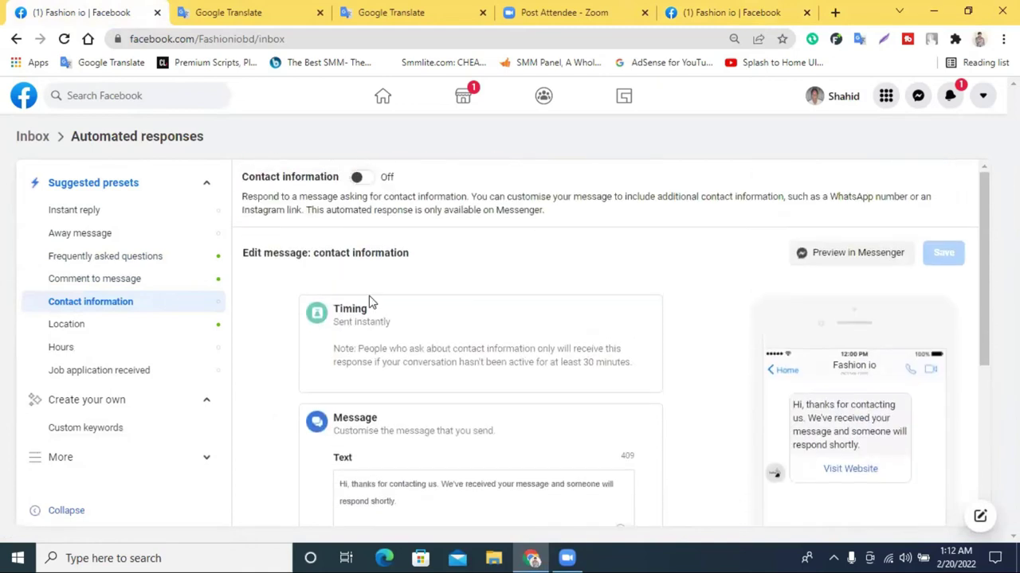
click(360, 177)
Step: Examine the Contact information preset's message text, button label, website URL, optional button help and message preview
scroll(513, 302, down, 4)
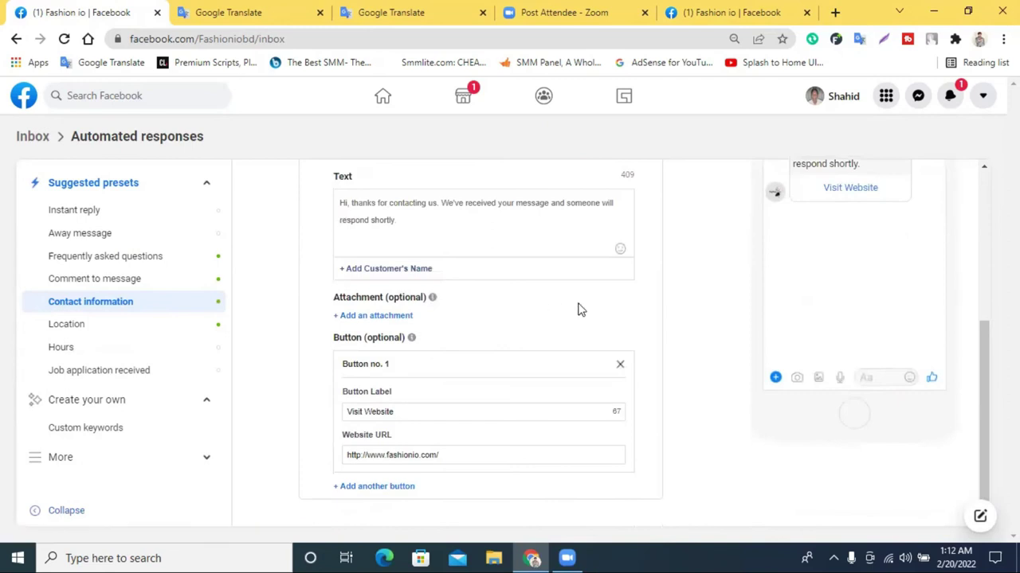
scroll(579, 308, up, 4)
scroll(476, 363, down, 1)
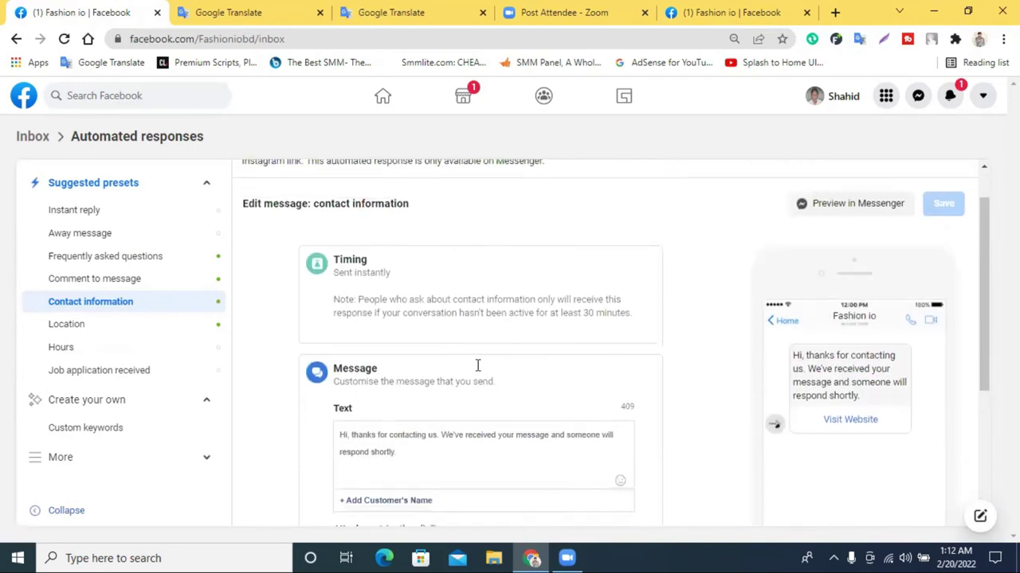
scroll(470, 406, down, 2)
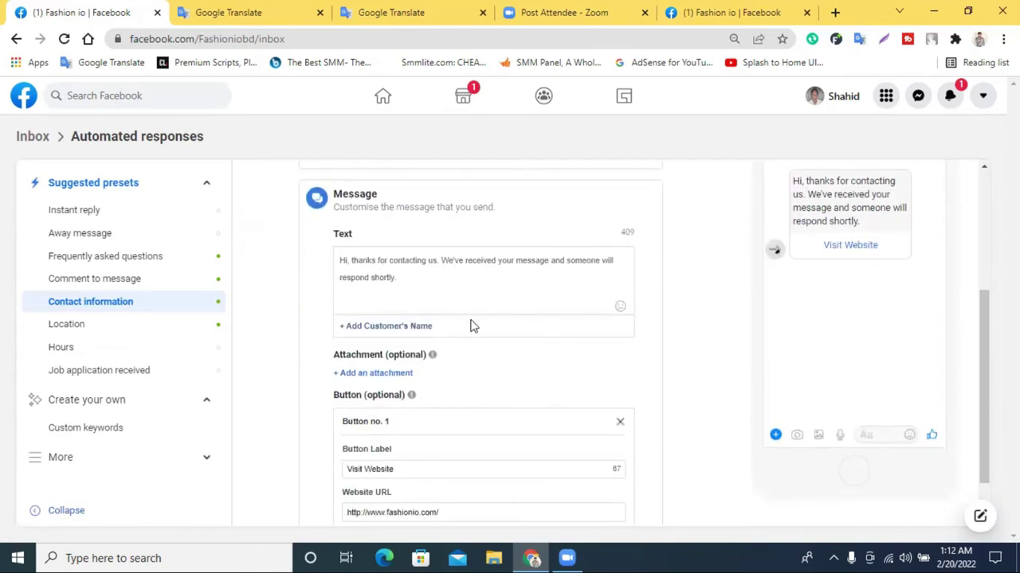
scroll(470, 326, down, 1)
click(409, 416)
key(ctrl+a)
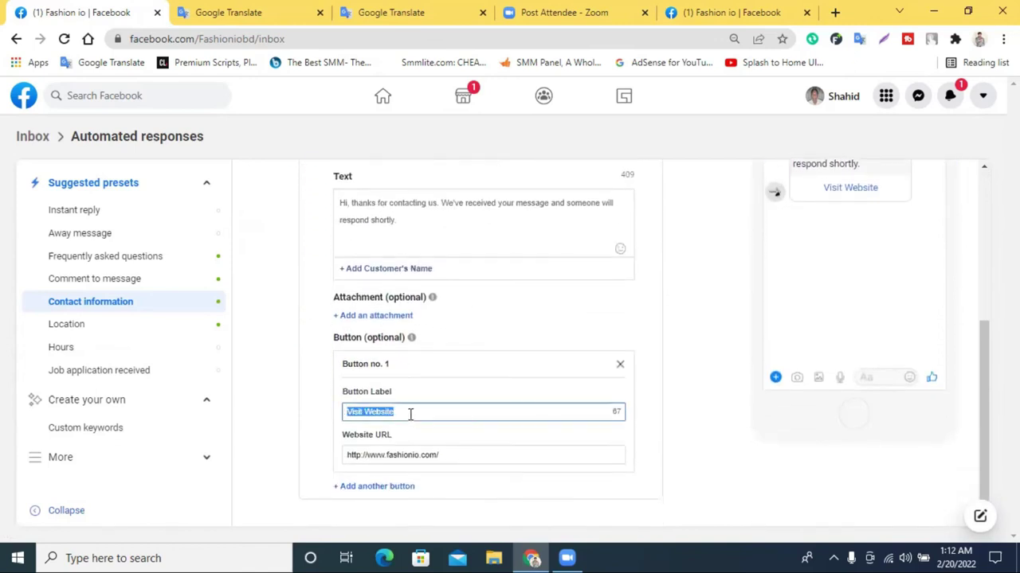
click(857, 188)
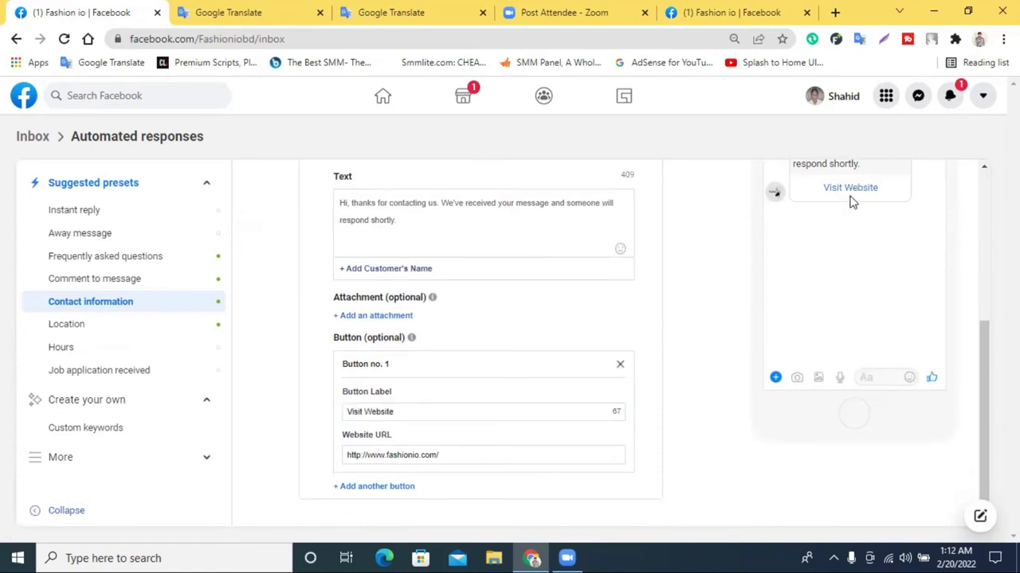
mouse_move(411, 338)
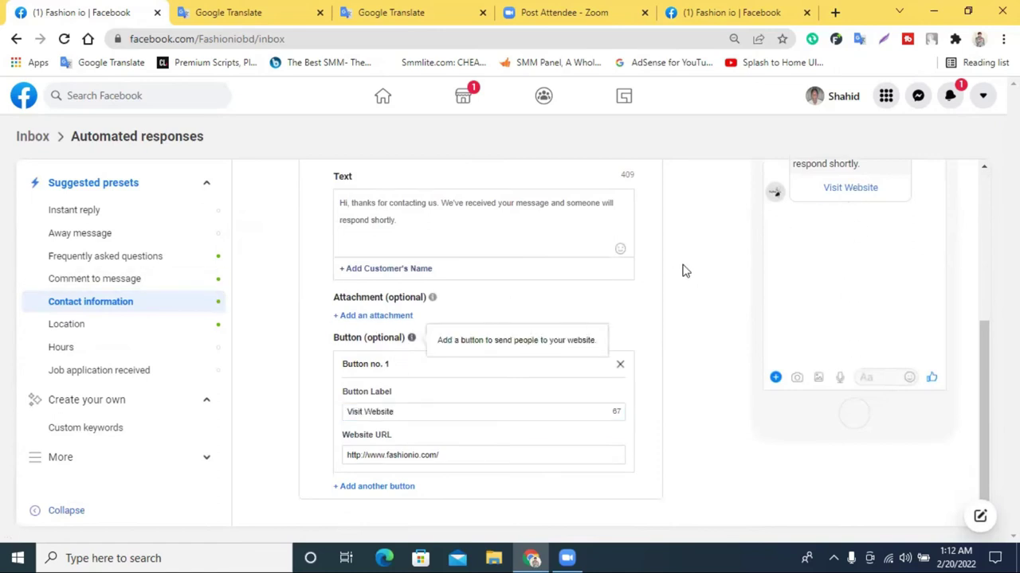
scroll(682, 271, up, 2)
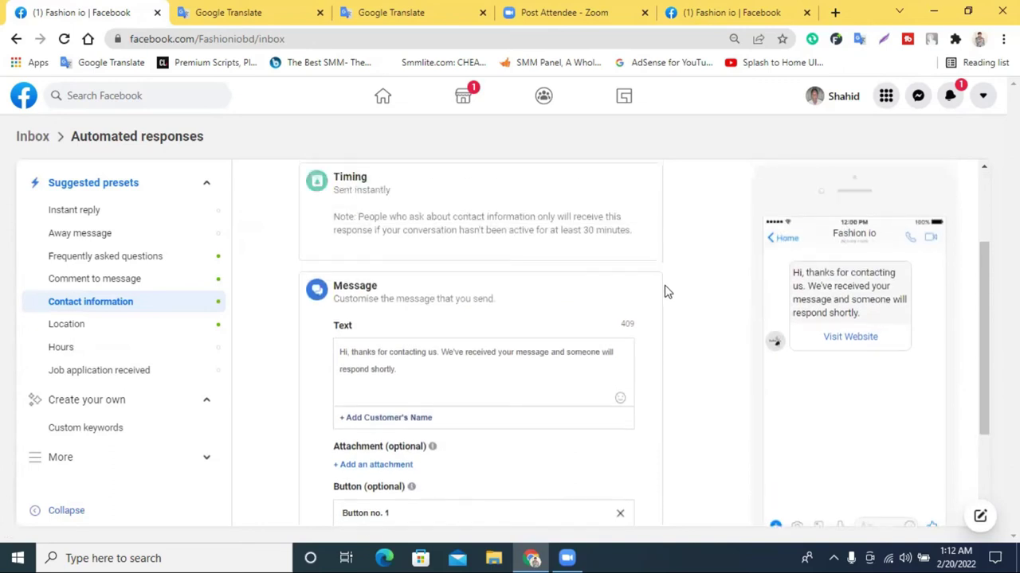
Step: Copy the Contact information message text, translate it from English to Bengali in Google Translate, and return to the automated responses
triple_click(412, 364)
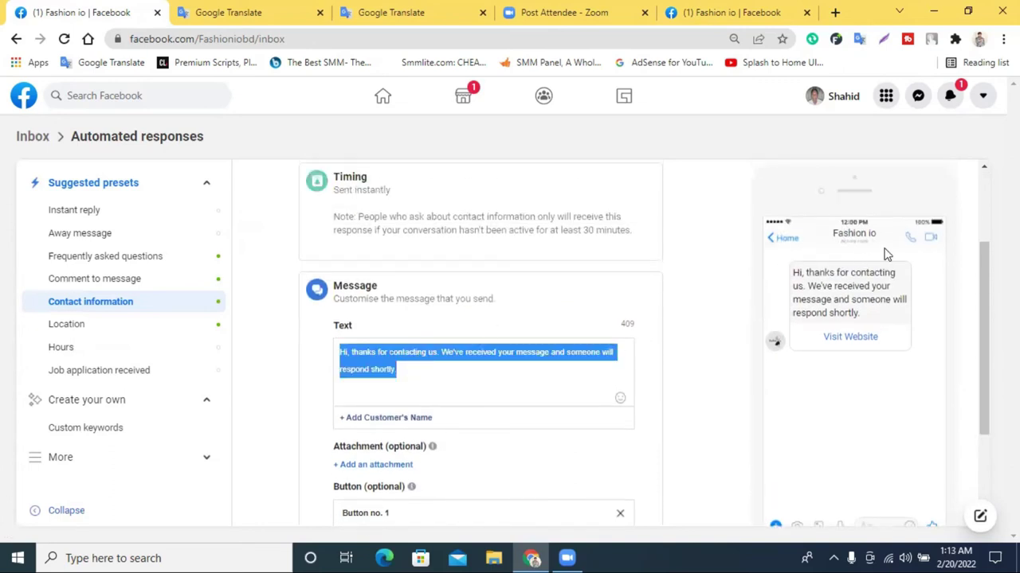
right_click(428, 352)
click(494, 157)
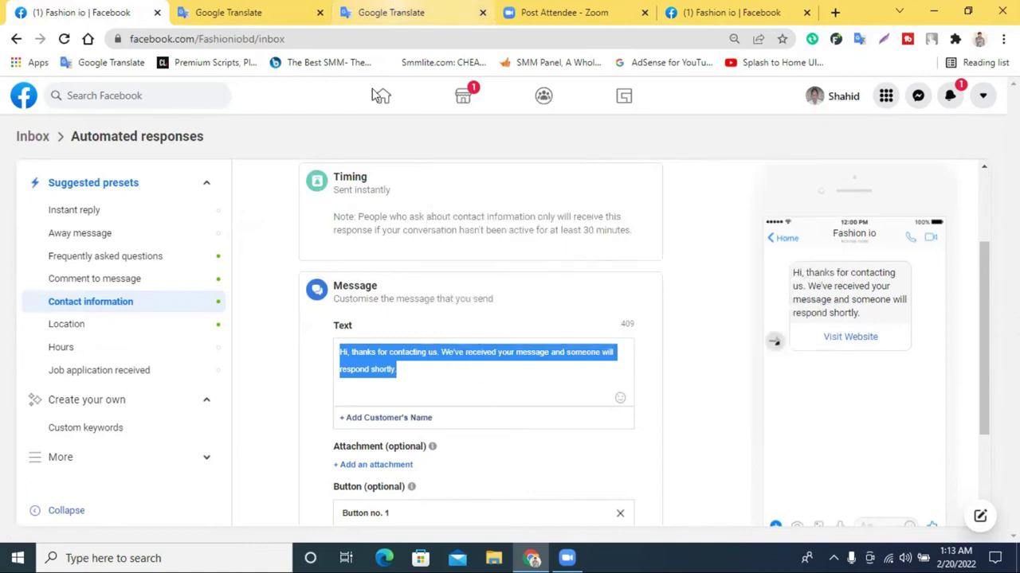
key(ctrl+Tab)
click(478, 238)
right_click(335, 253)
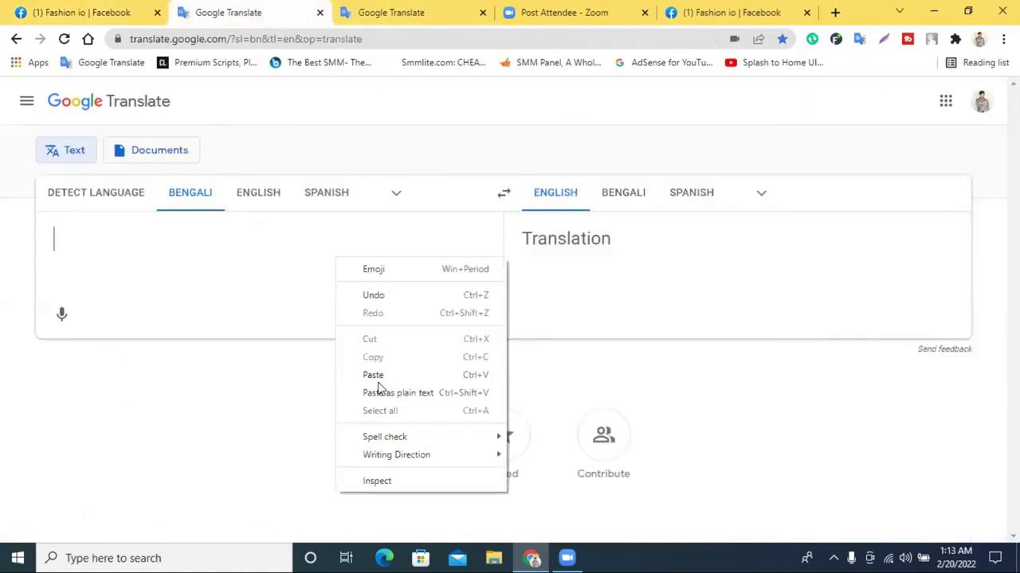
click(371, 373)
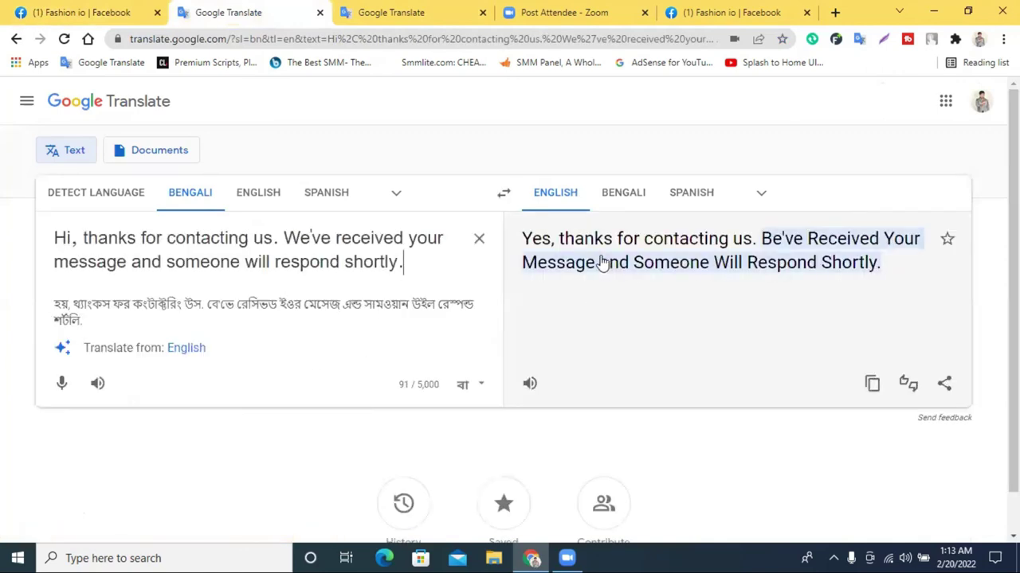
click(620, 193)
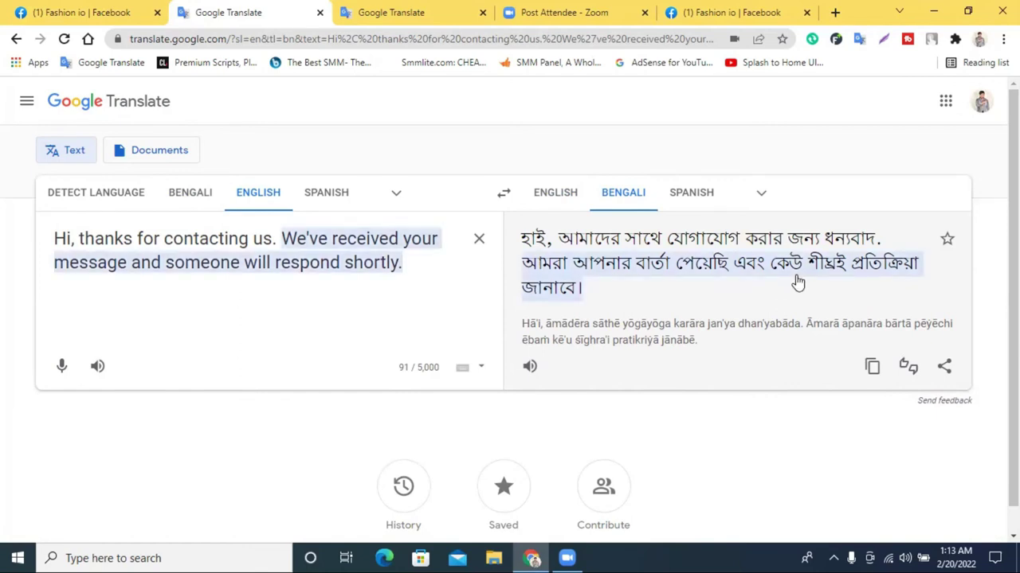
click(79, 10)
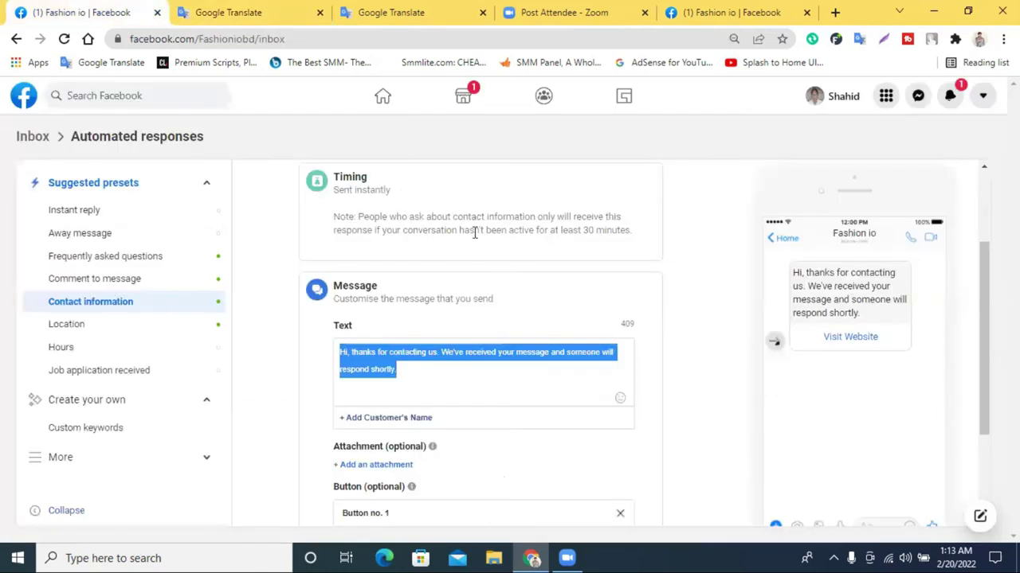
Step: Change the Contact information button label from the website wording to "Click" and check it in the message preview
scroll(488, 361, down, 1)
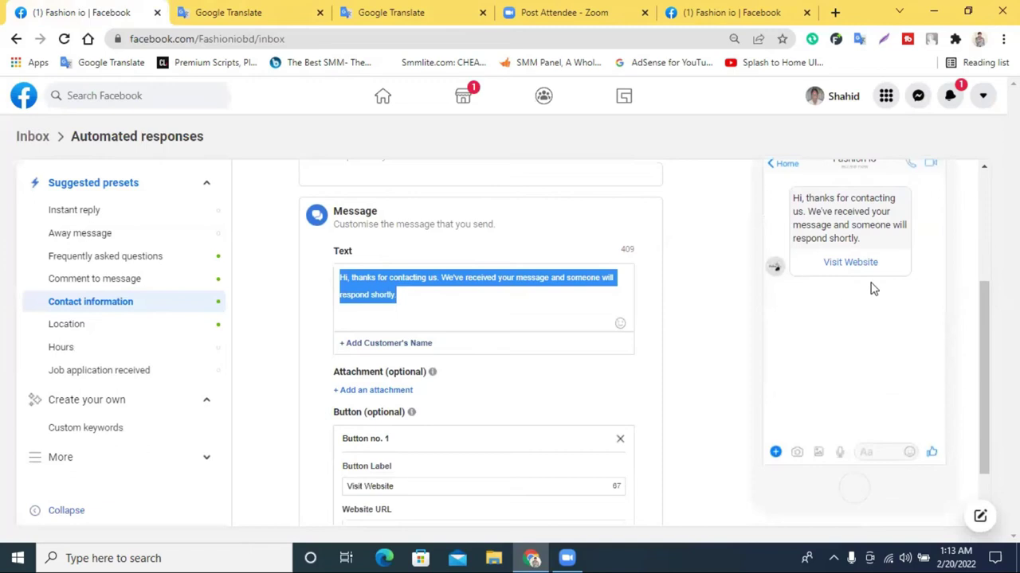
scroll(439, 395, down, 1)
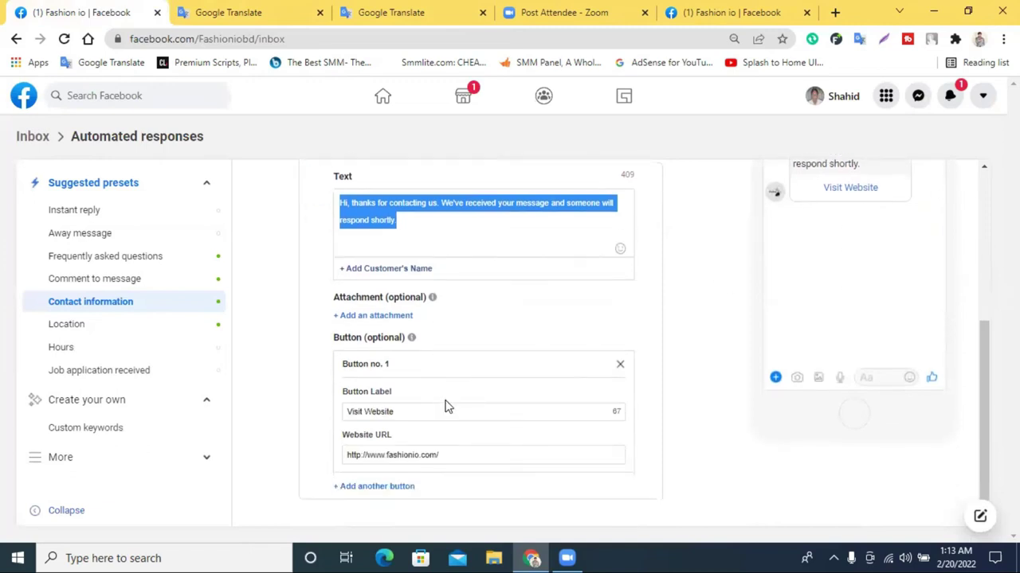
click(392, 419)
key(ctrl+shift+Left)
key(ctrl+shift+Left)
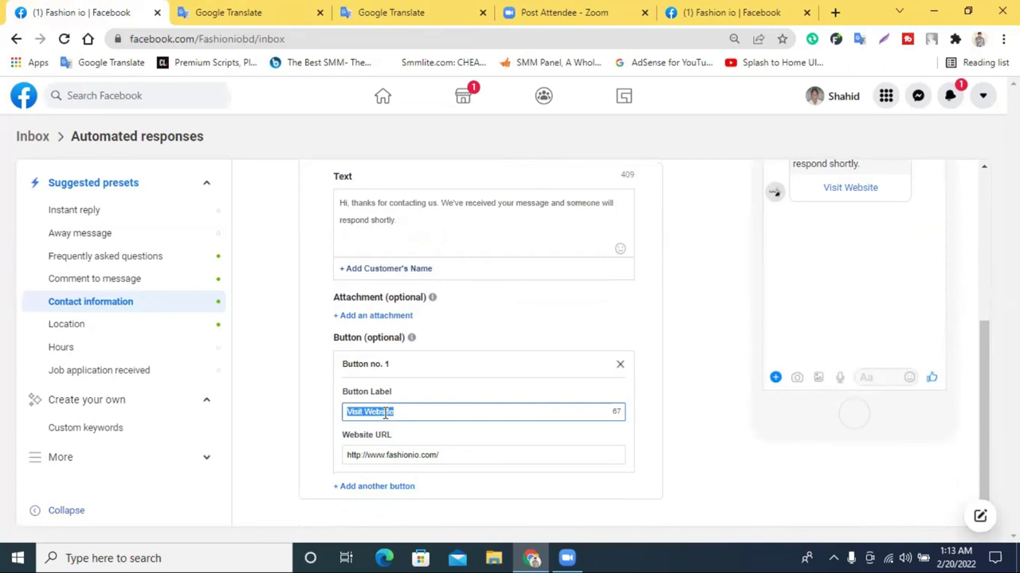
text(Click)
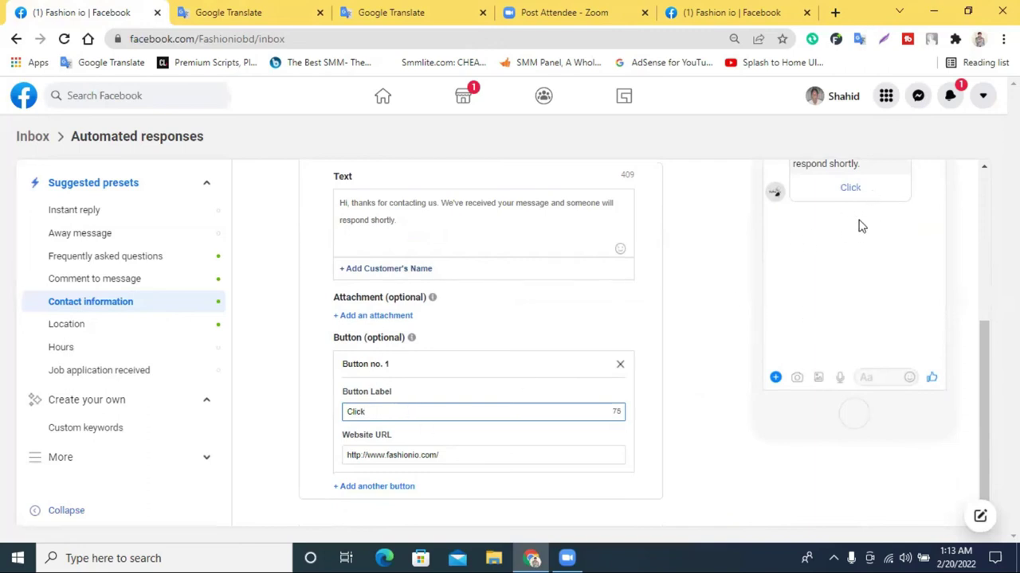
drag(992, 385, 980, 323)
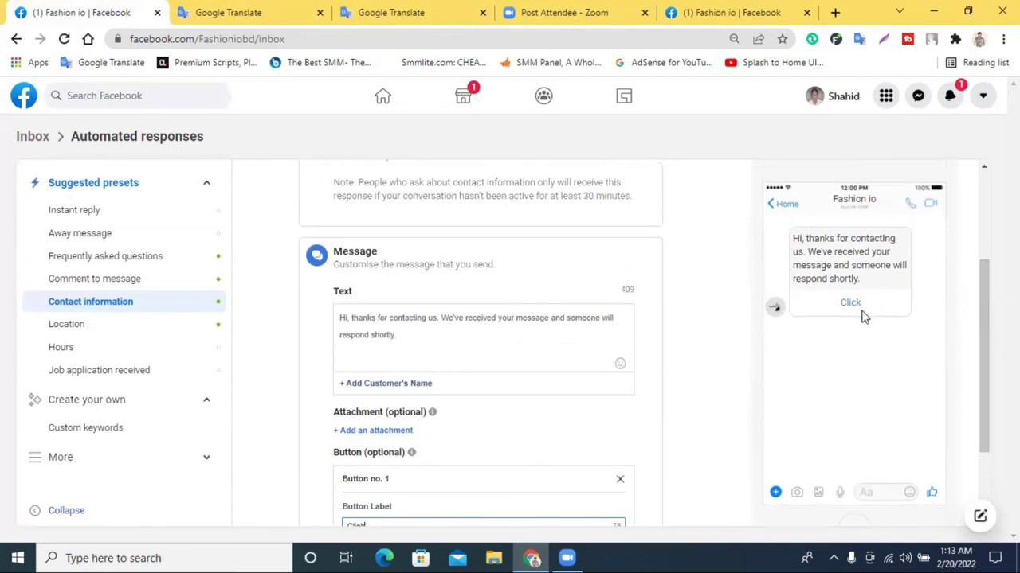
scroll(507, 352, up, 3)
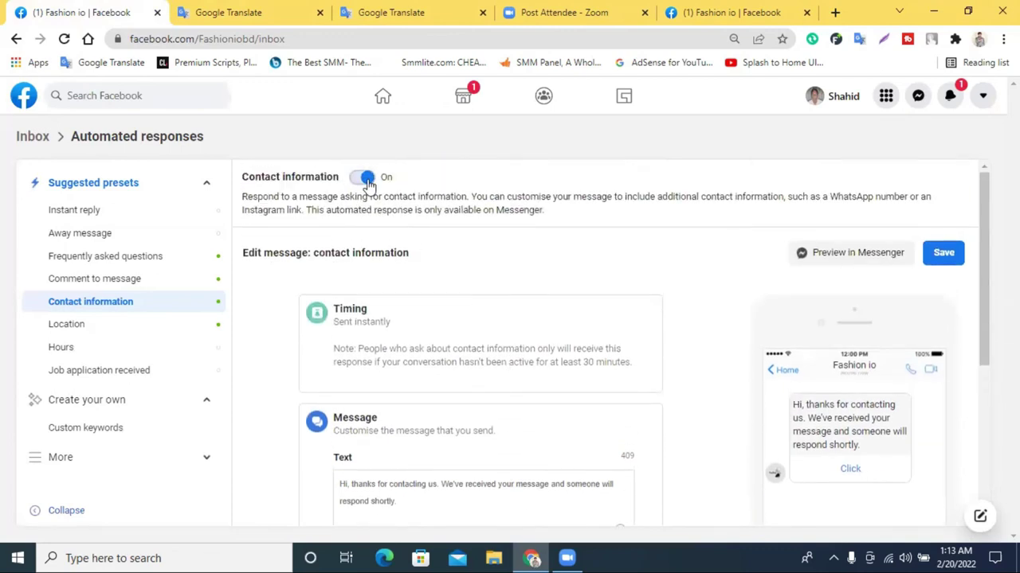
Step: Turn off the Contact information preset, leave it without saving its message edits, and turn off the Location preset
click(363, 178)
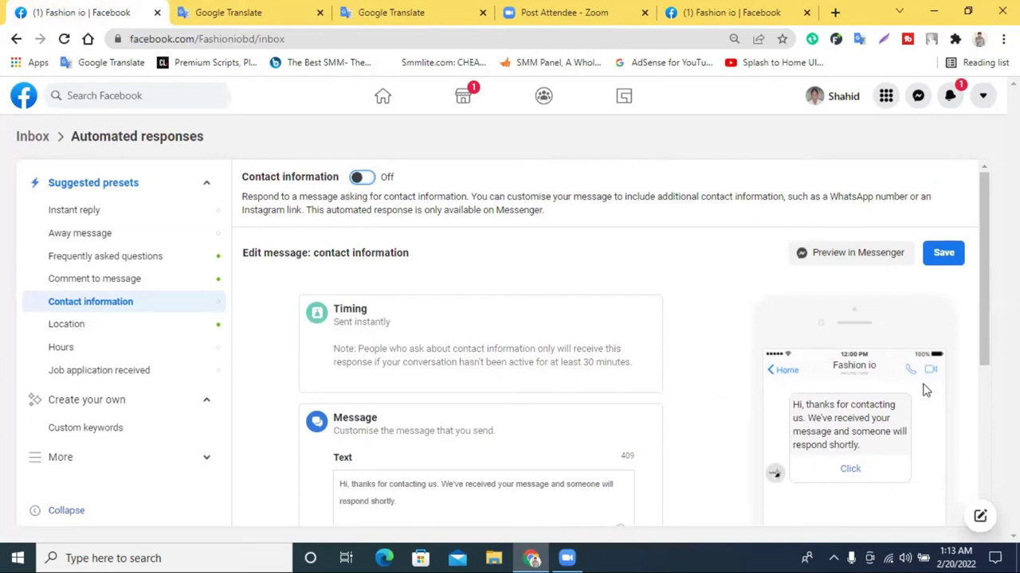
click(94, 328)
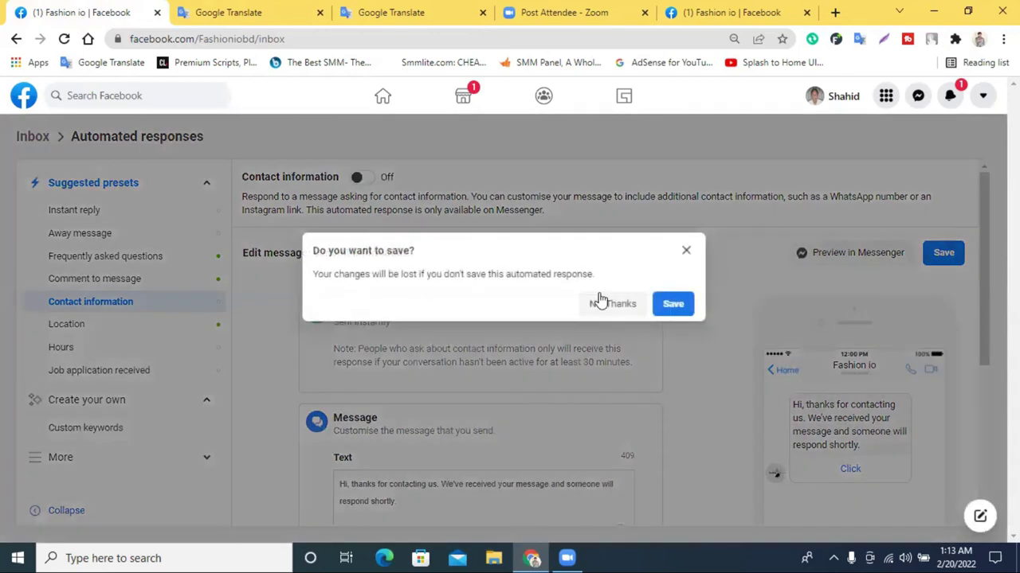
click(606, 308)
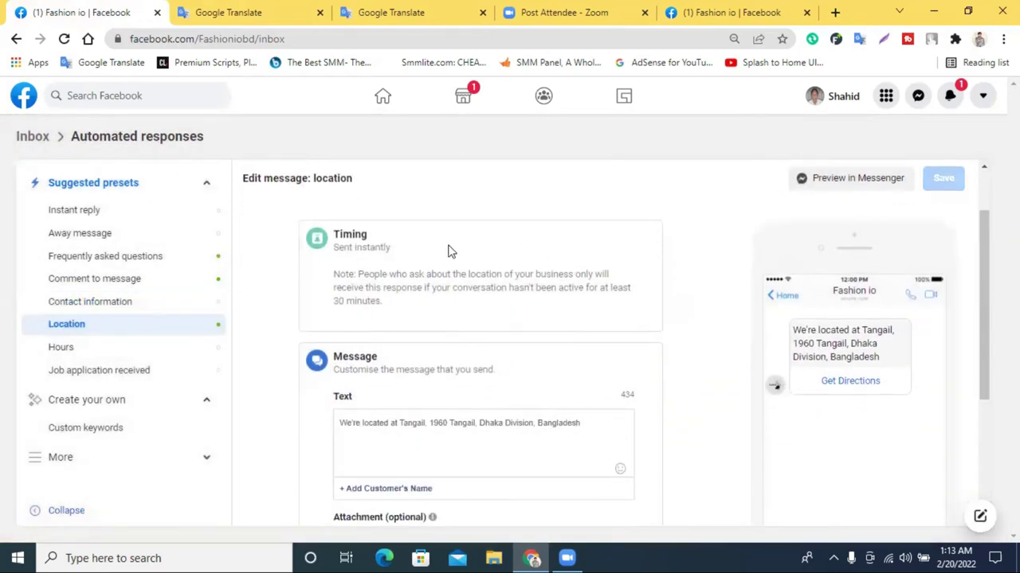
click(307, 180)
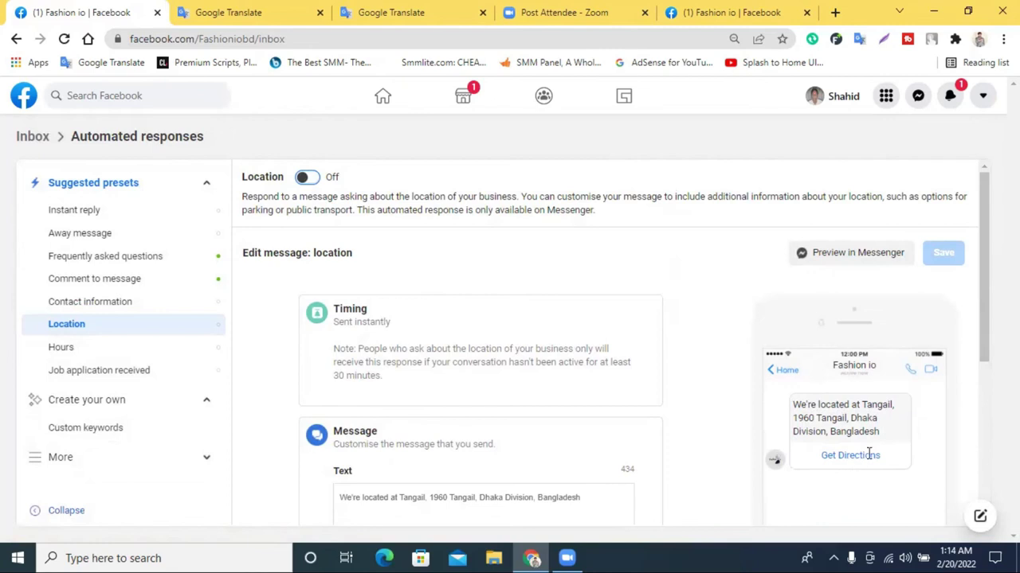
Step: Examine the message settings of the Hours and Job application received presets
click(112, 351)
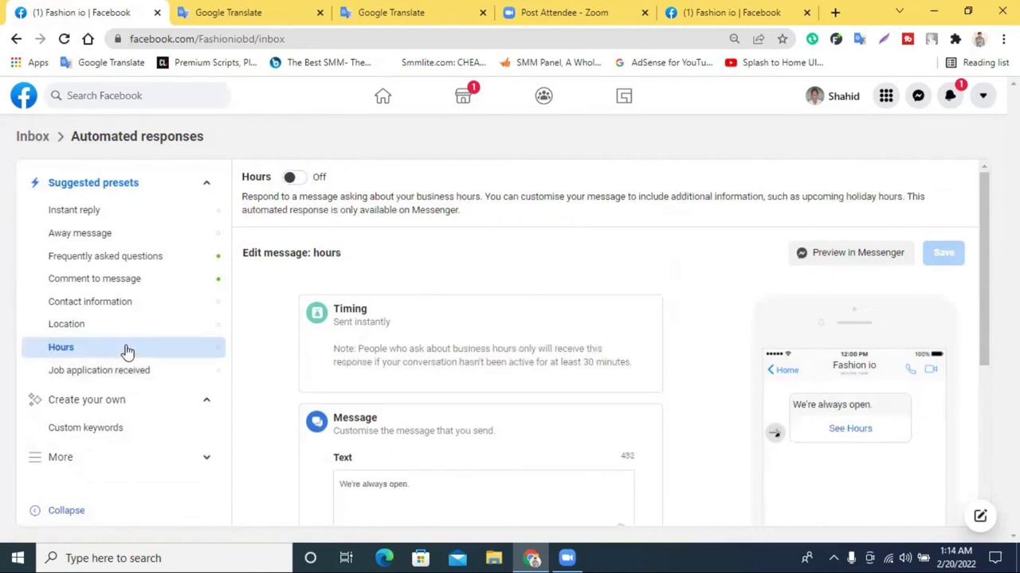
scroll(631, 356, down, 1)
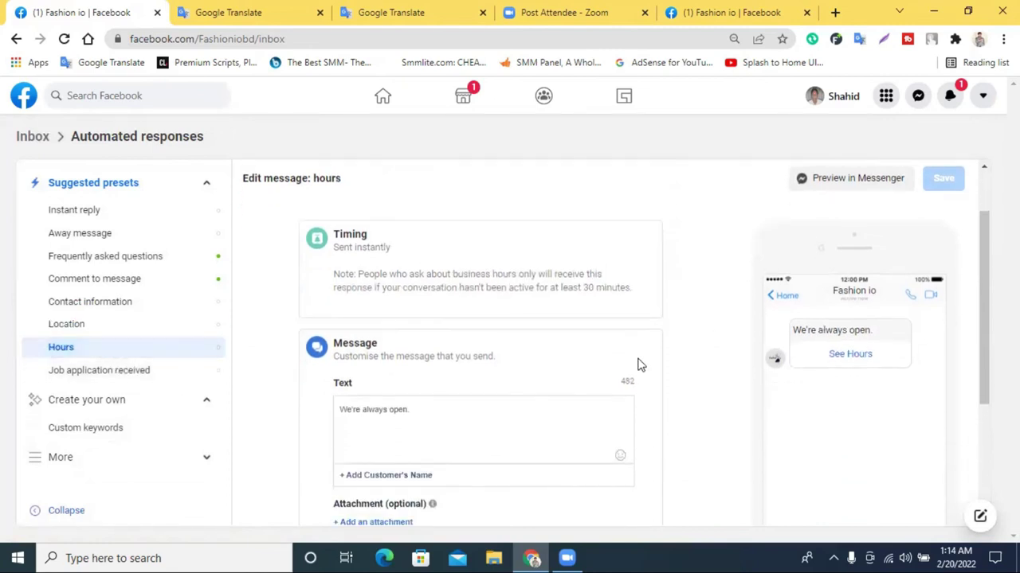
click(108, 377)
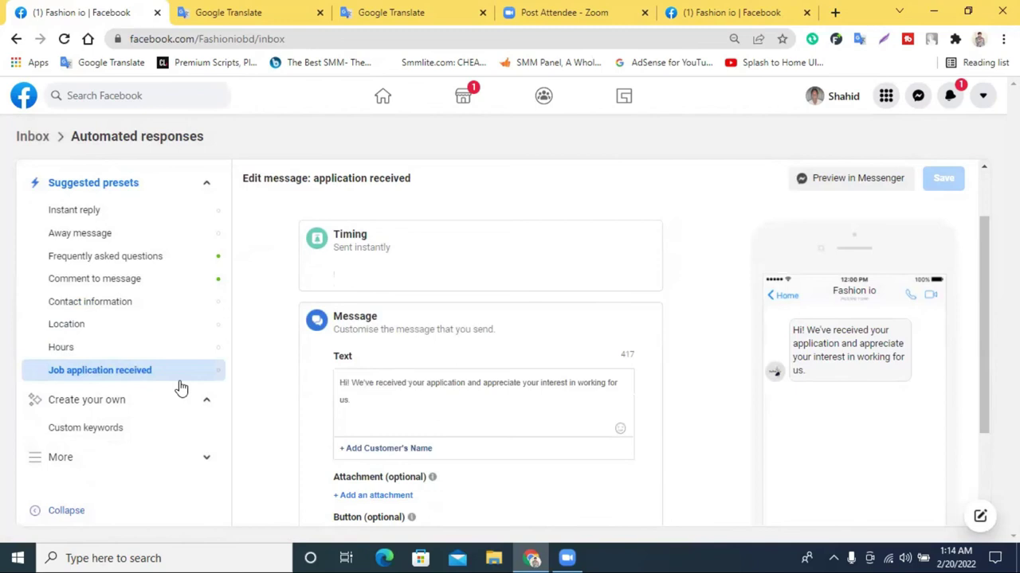
scroll(443, 433, down, 2)
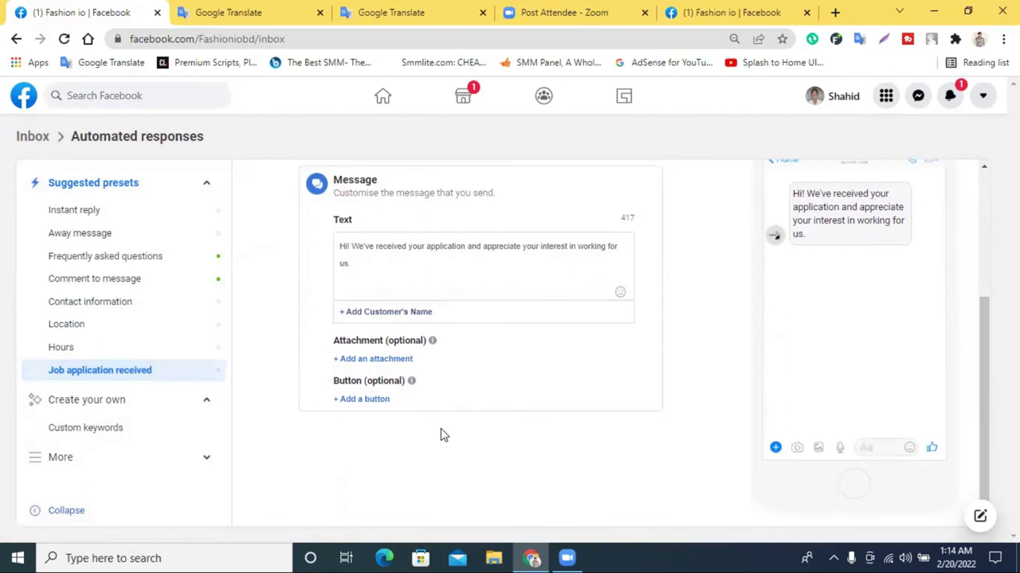
scroll(443, 423, up, 1)
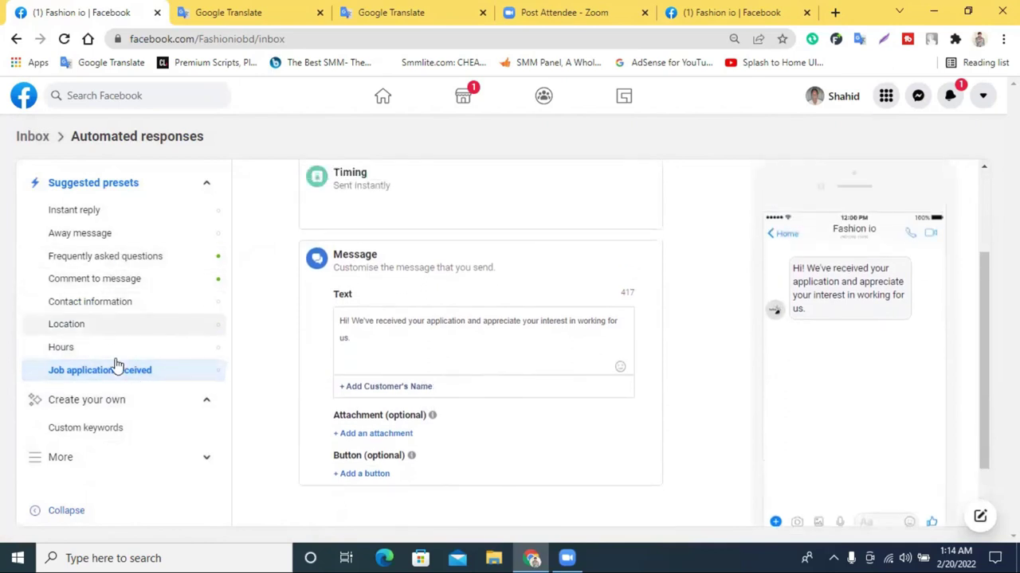
Step: Expand the additional presets and examine the Positive feedback preset's timing, message text and preview
click(209, 457)
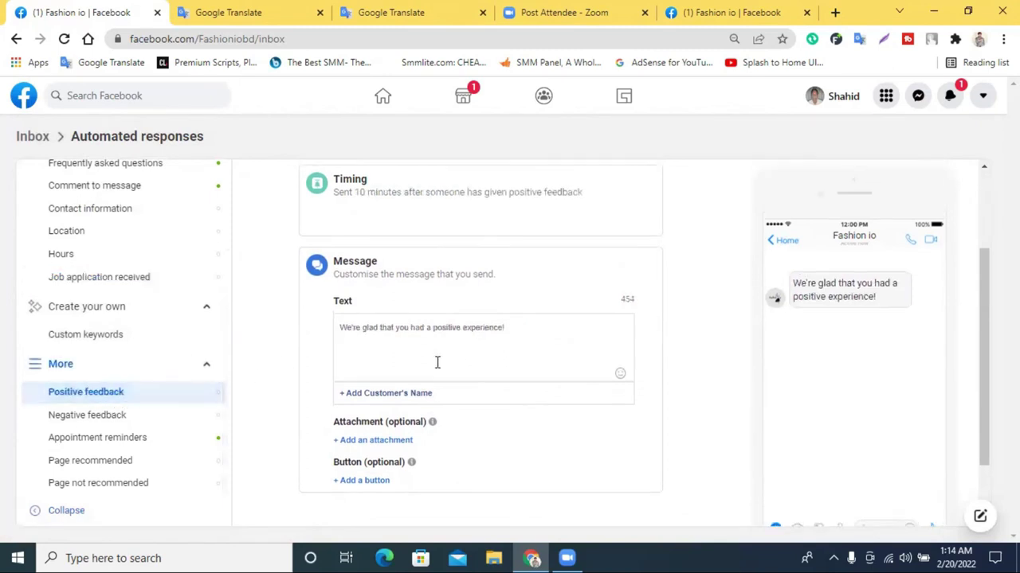
scroll(438, 359, up, 2)
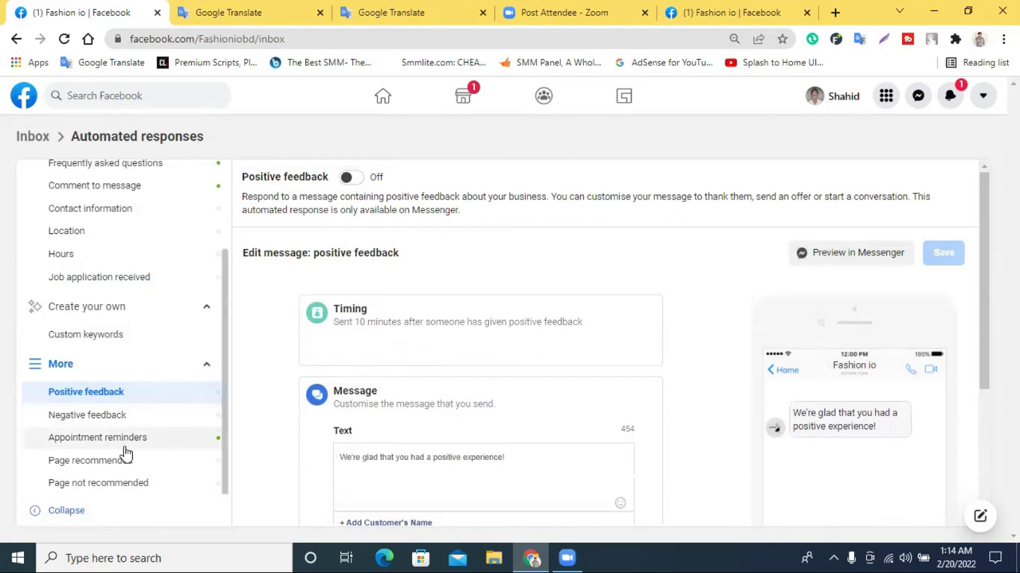
scroll(364, 448, down, 1)
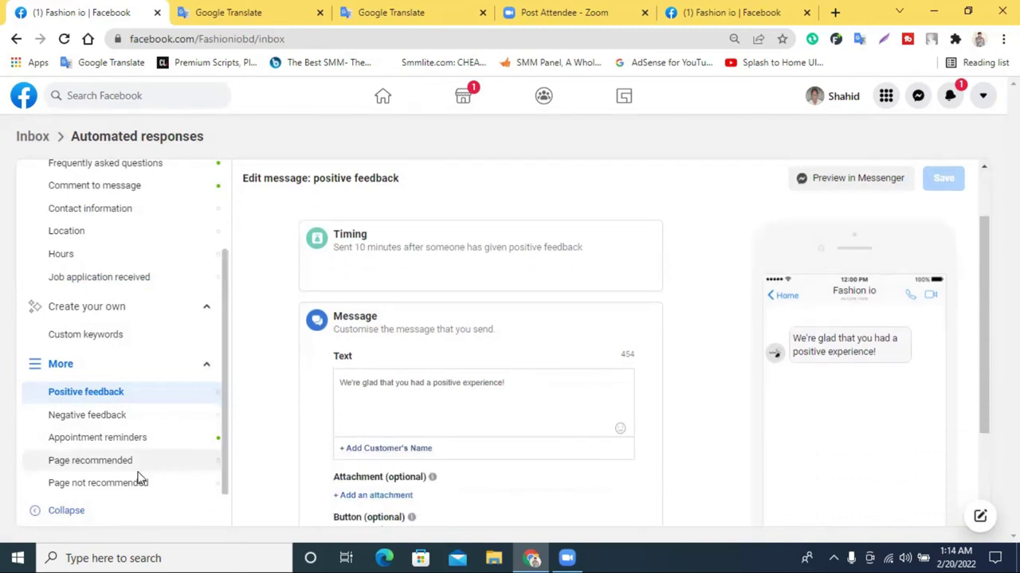
scroll(478, 412, down, 2)
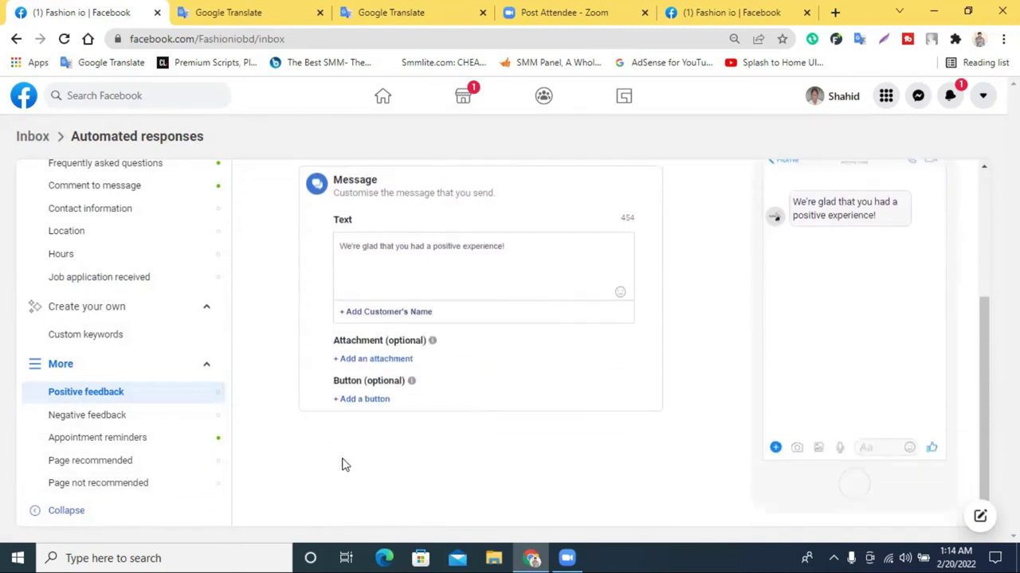
scroll(492, 398, up, 1)
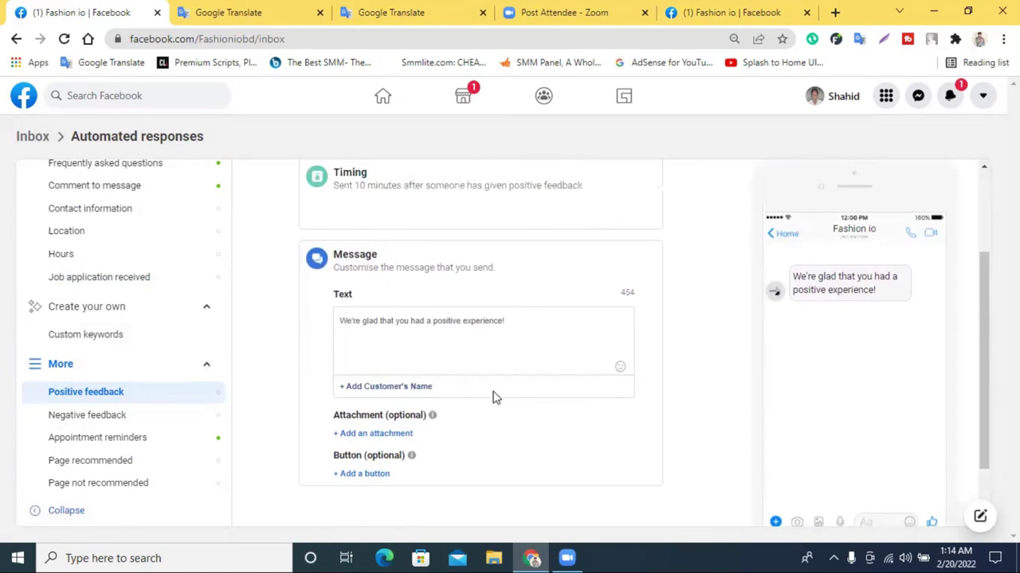
scroll(494, 383, up, 2)
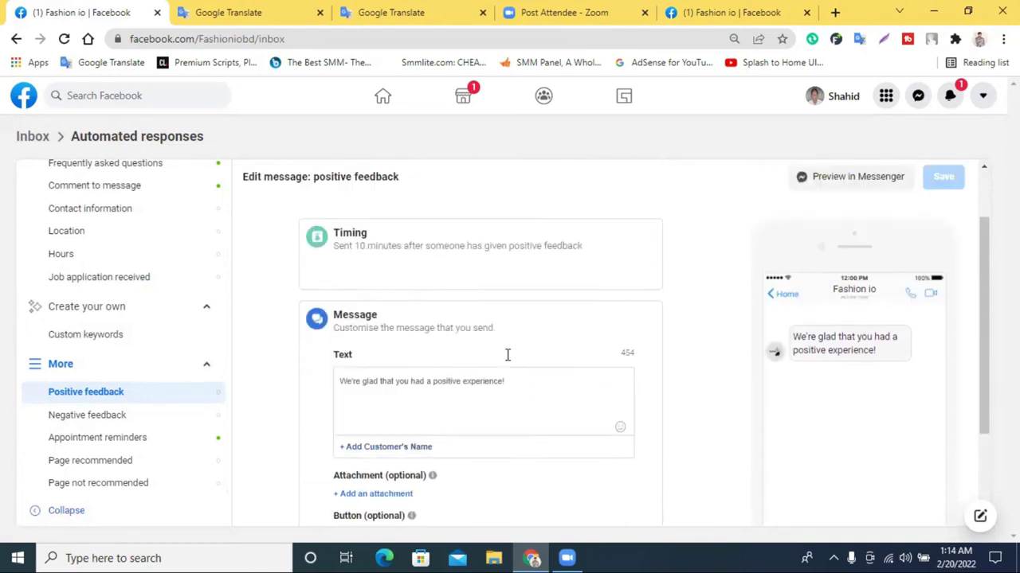
scroll(91, 341, up, 1)
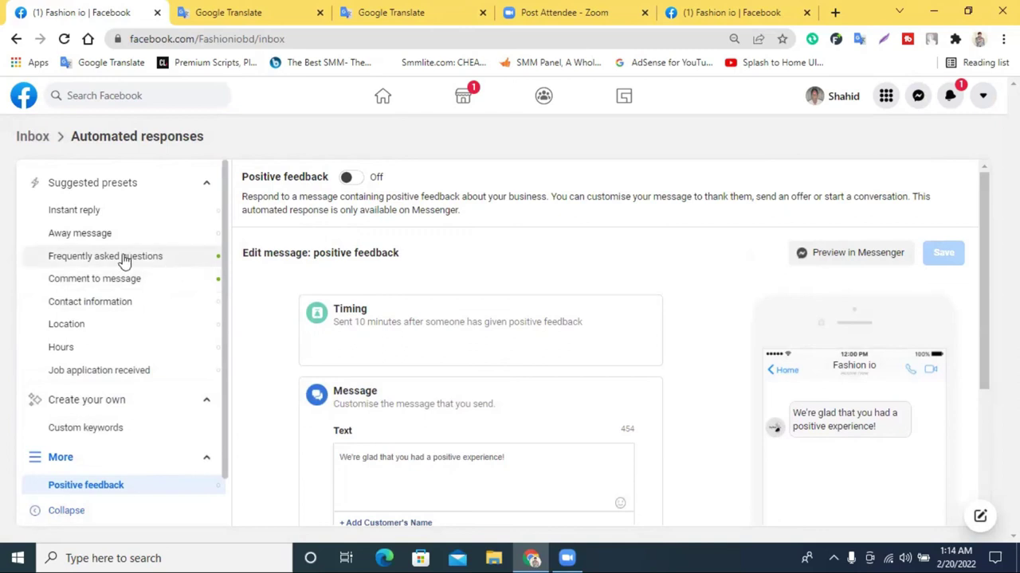
Step: Look over the Instant reply preset and open the Away message preset at its message text
click(115, 218)
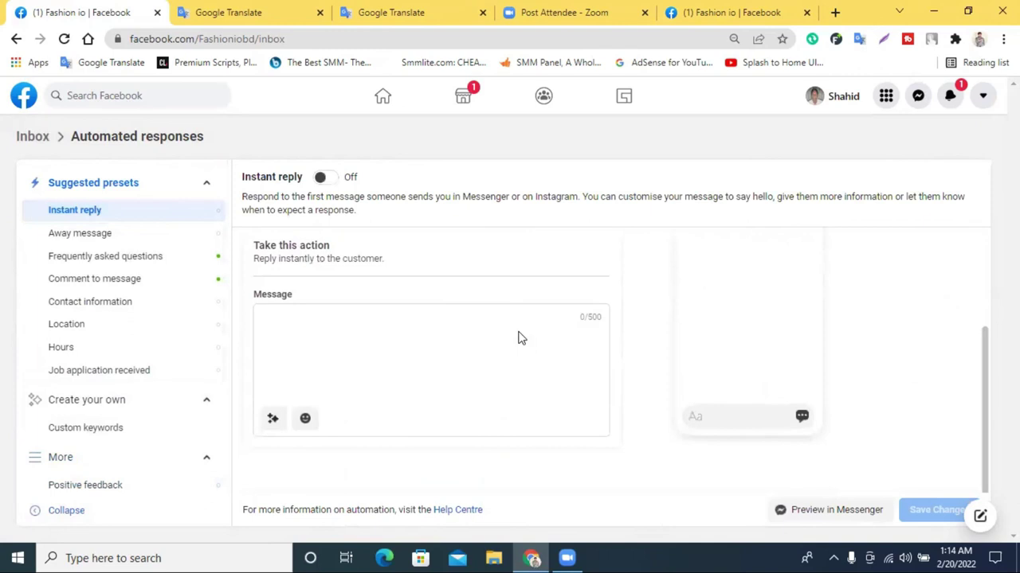
click(65, 233)
scroll(653, 424, down, 3)
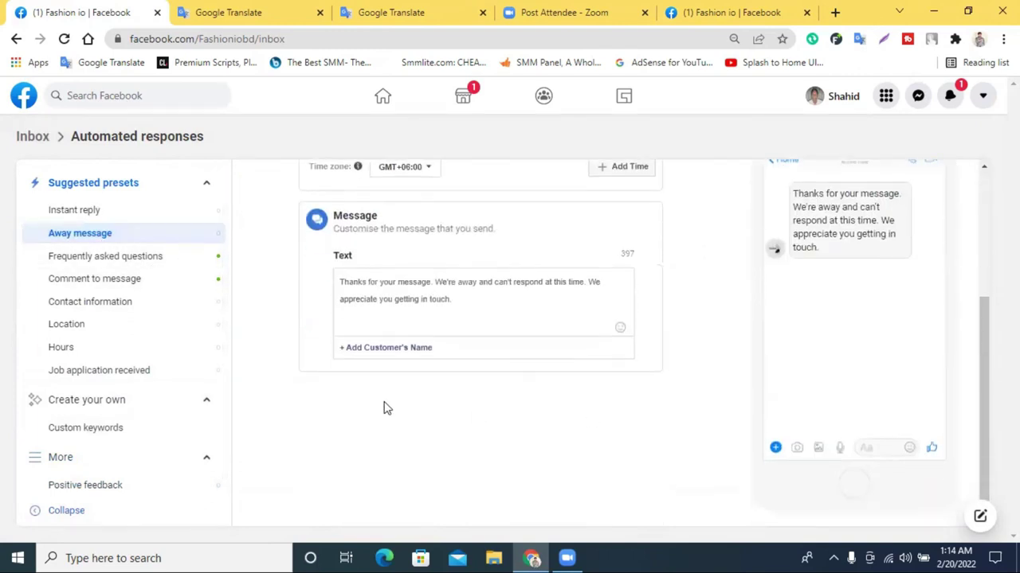
double_click(358, 298)
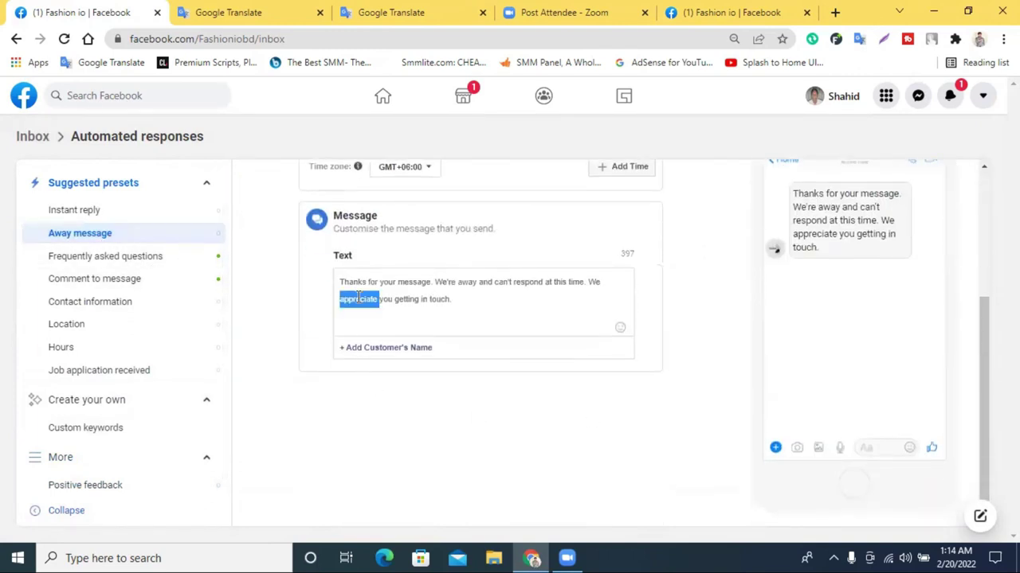
click(535, 297)
Step: Copy the Bengali welcome greeting from the source text in Google Translate and return to the automated responses on Facebook
click(390, 12)
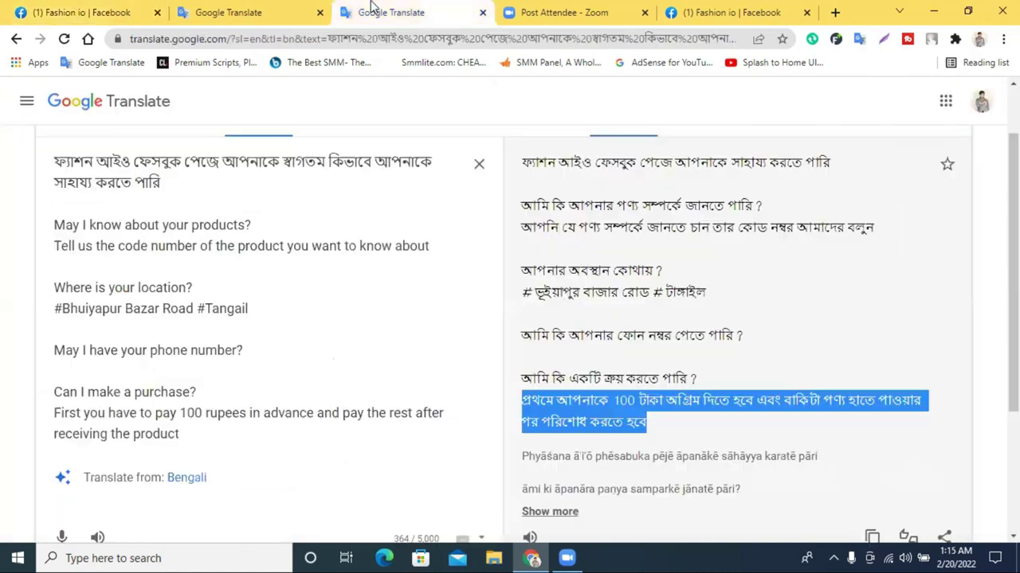
scroll(621, 232, up, 1)
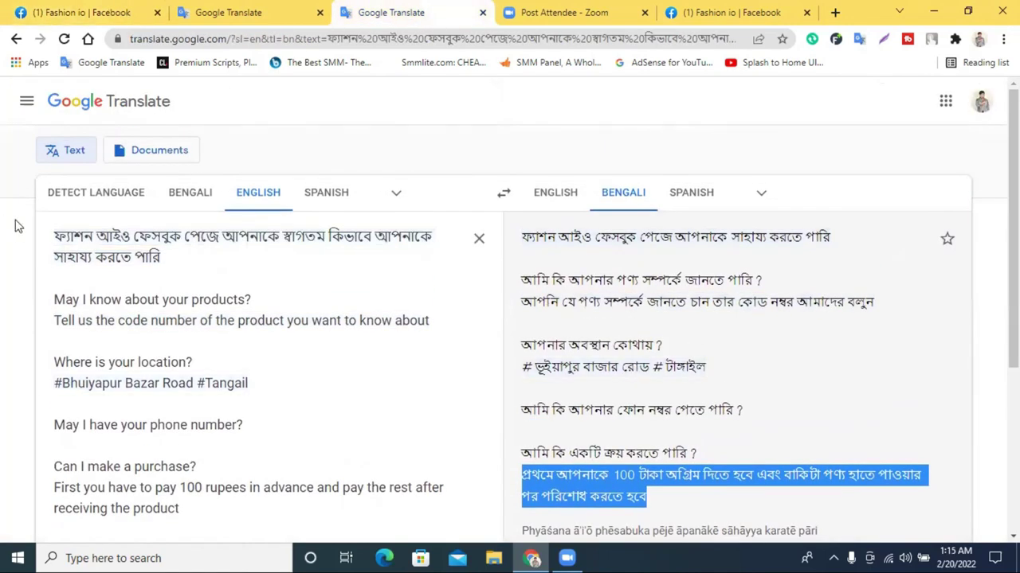
triple_click(111, 233)
key(ctrl+c)
right_click(131, 236)
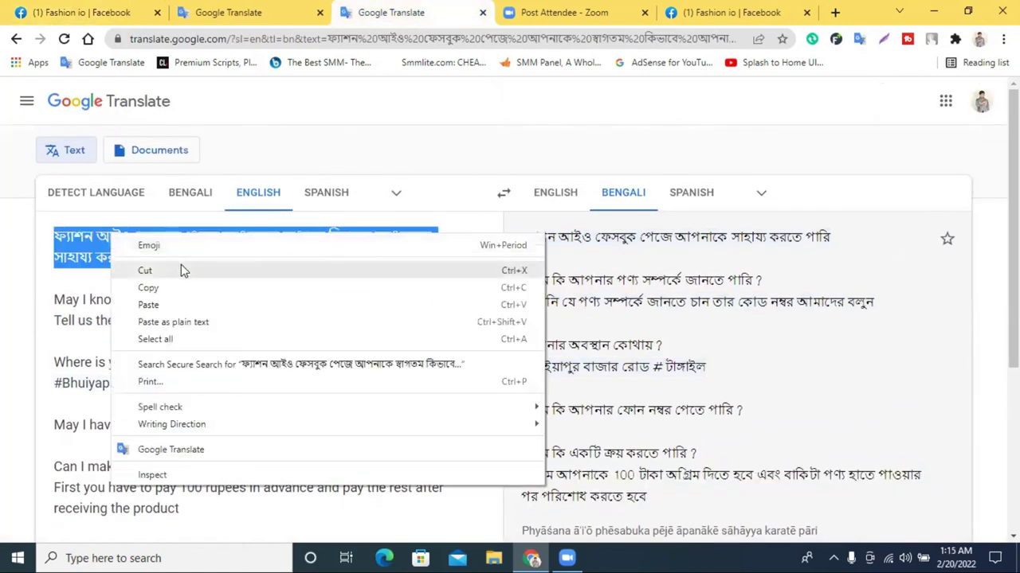
click(147, 268)
click(221, 8)
click(77, 10)
click(219, 9)
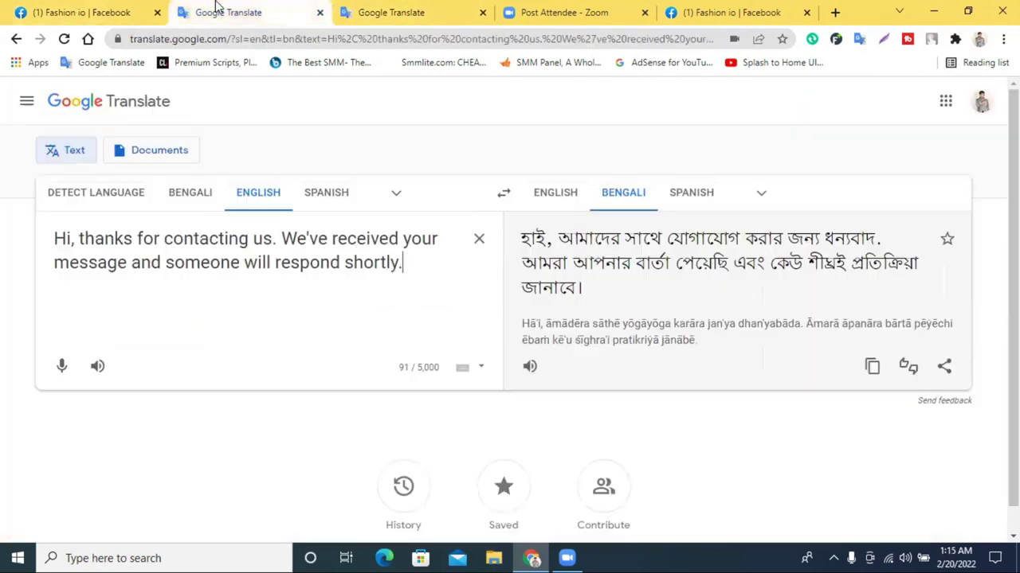
click(80, 9)
Step: Replace the away message text with "ফ্যাশন আইও ফেসবুক পেজে আপনাকে স্বাগতম কিভাবে আপনাকে সাহায্য করতে পারি" and save it
triple_click(396, 288)
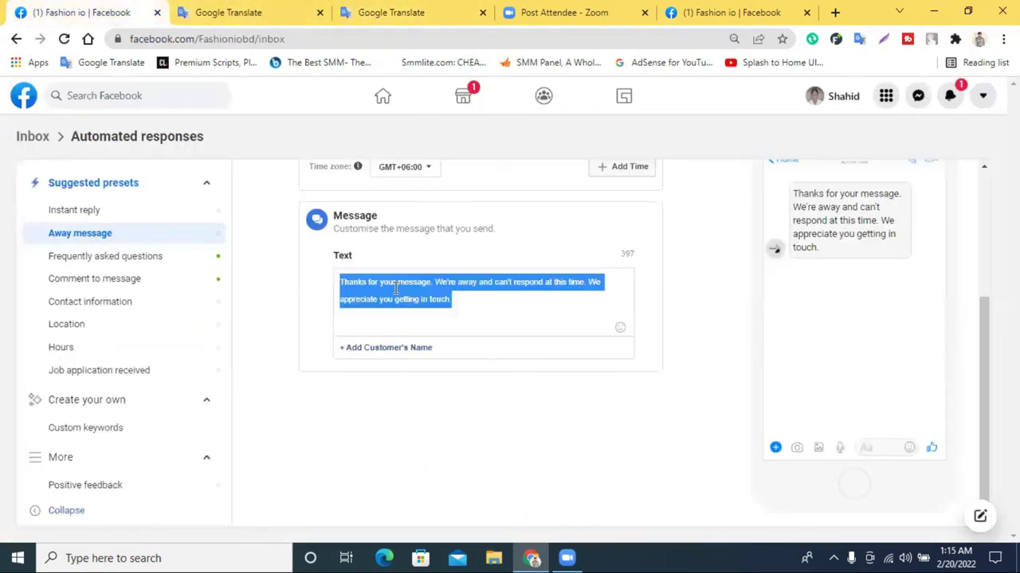
right_click(398, 292)
click(440, 357)
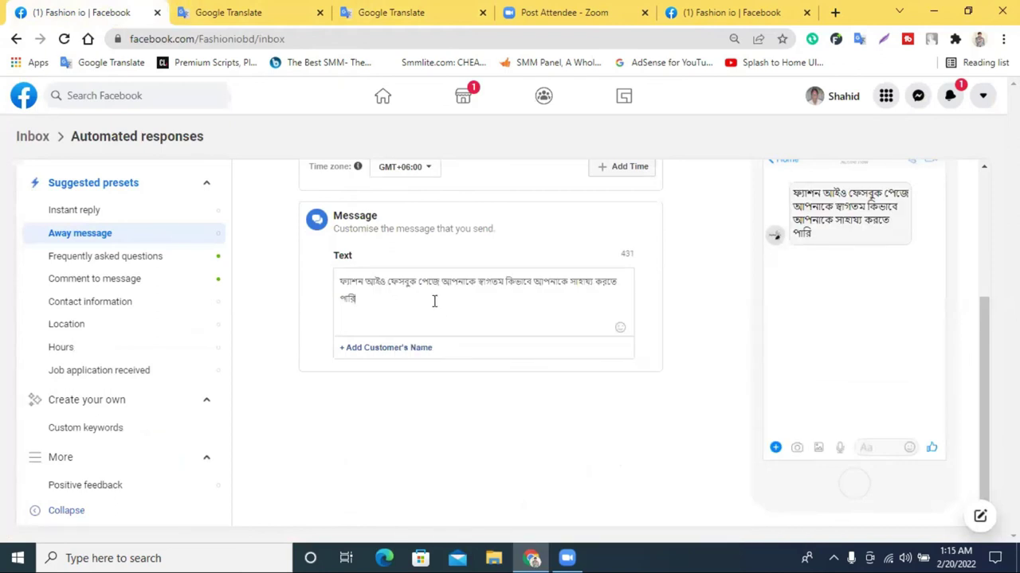
scroll(478, 323, up, 3)
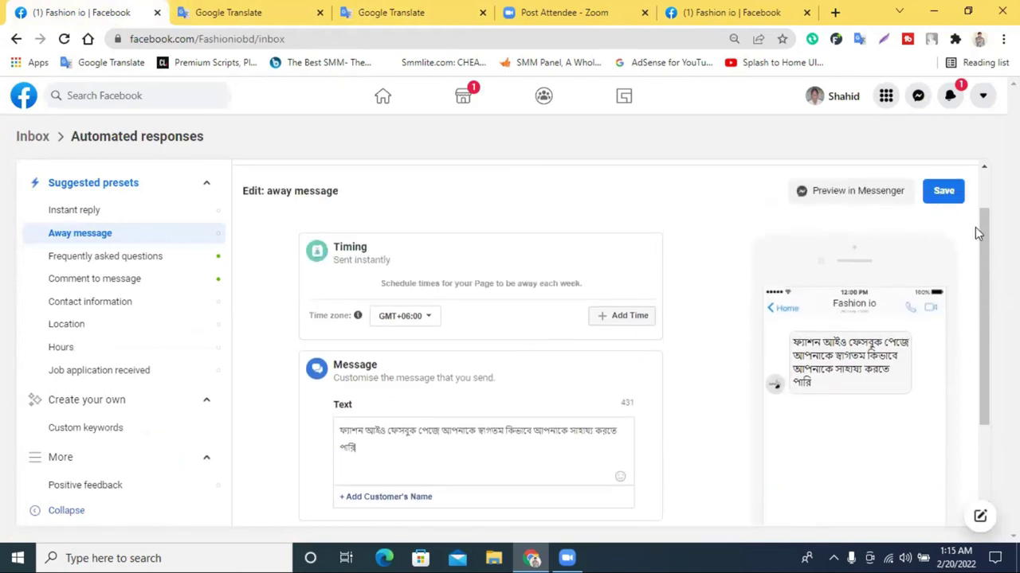
click(940, 191)
scroll(549, 324, up, 1)
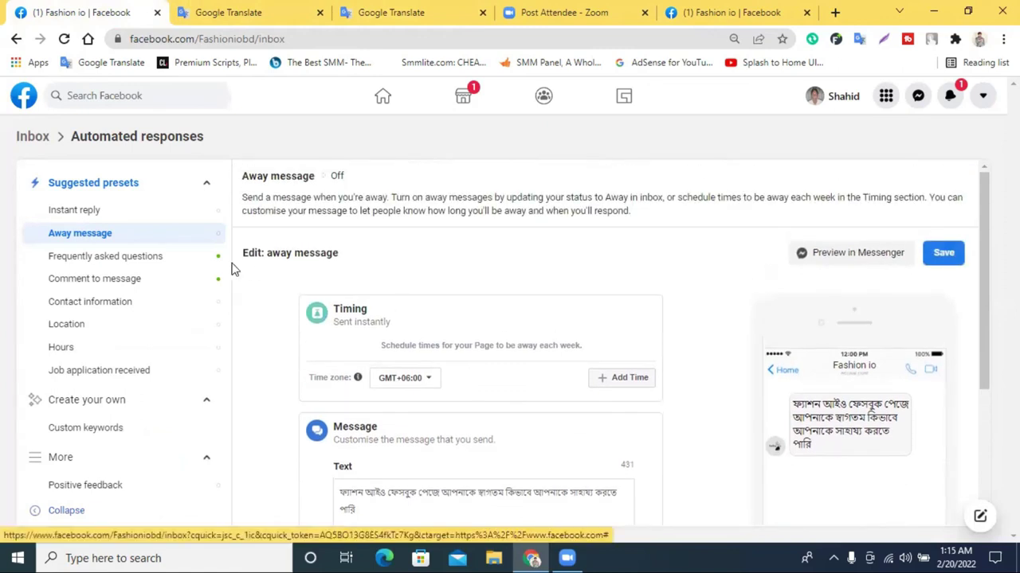
Step: Open the Instant reply preset and look over its platform and message settings
click(123, 212)
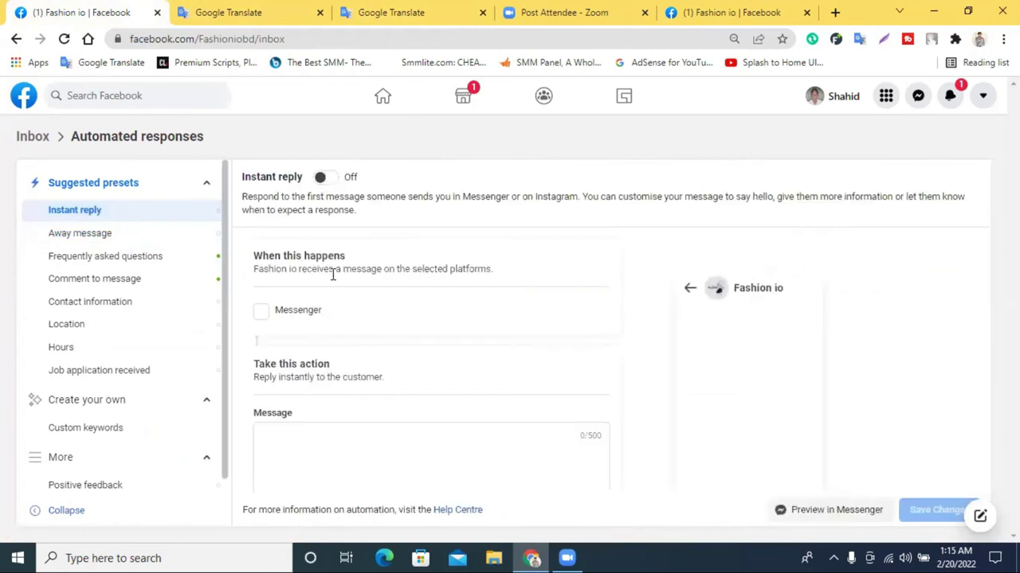
scroll(375, 348, down, 2)
scroll(376, 341, up, 2)
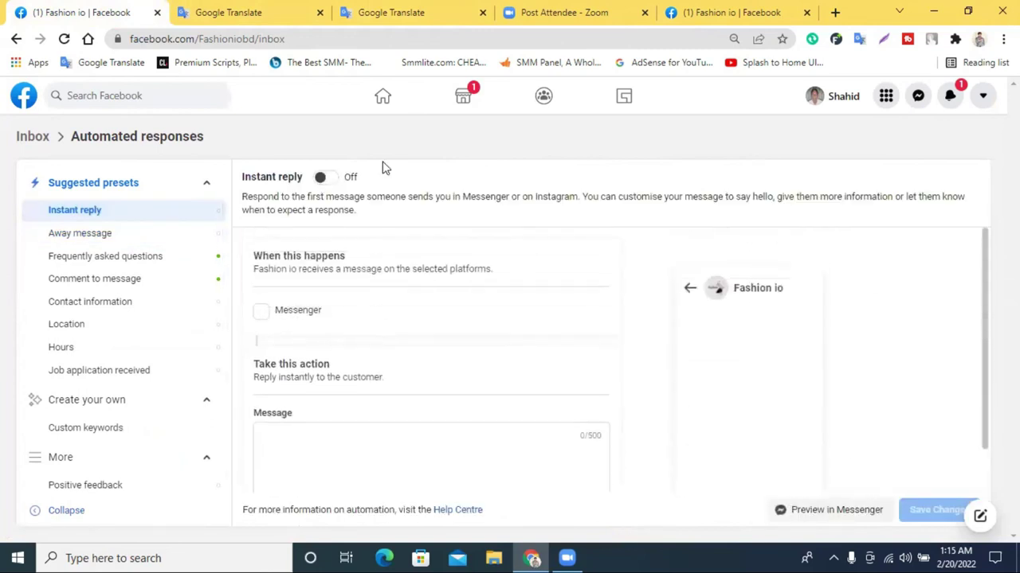